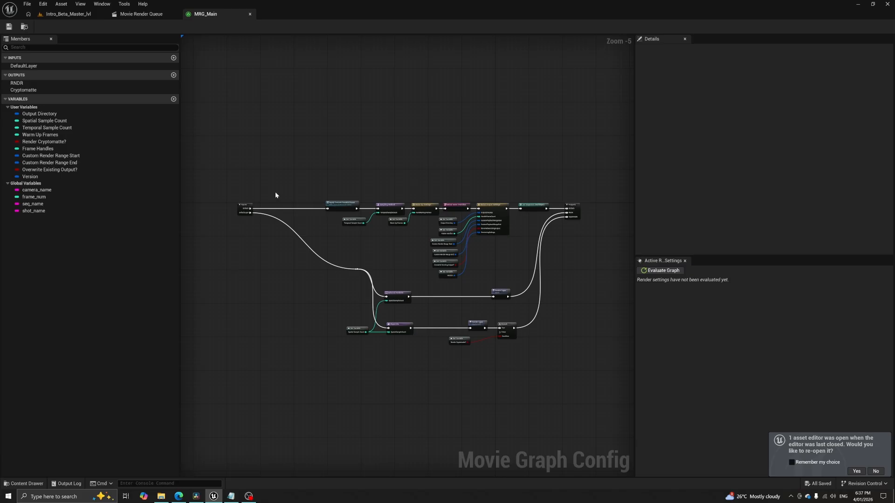
Move the graph's Inputs node slightly closer to the rest of the node network.
mouse_move(247, 207)
mouse_down()
mouse_move(253, 215)
mouse_move(259, 208)
mouse_up()
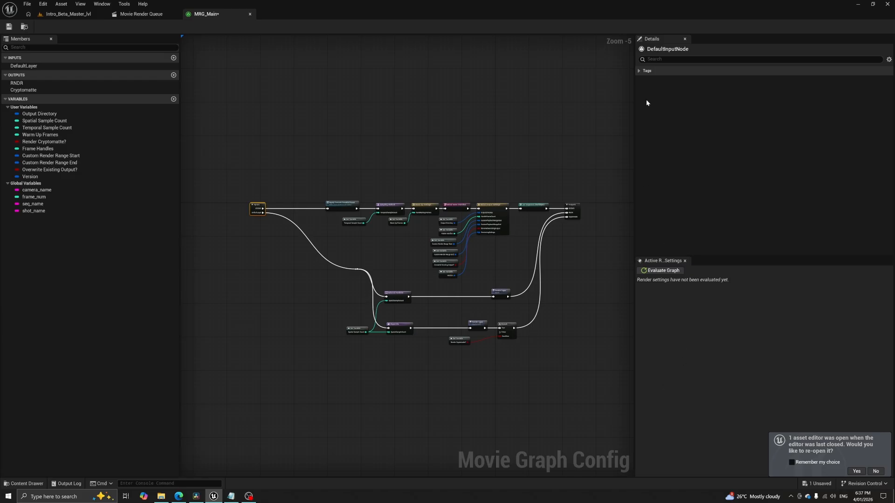
click(550, 236)
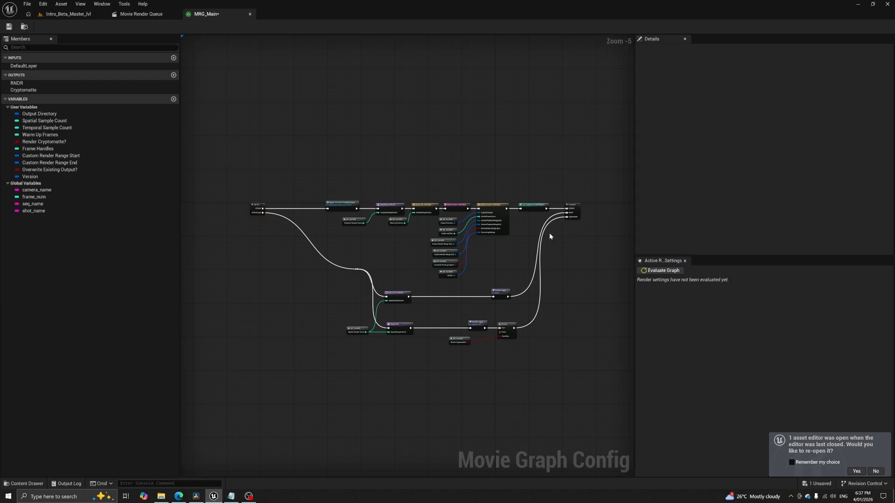
Examine the Cryptomatte render layer branch and the Render Cryptomatte? variable that controls its Branch node.
scroll(519, 325, up, 3)
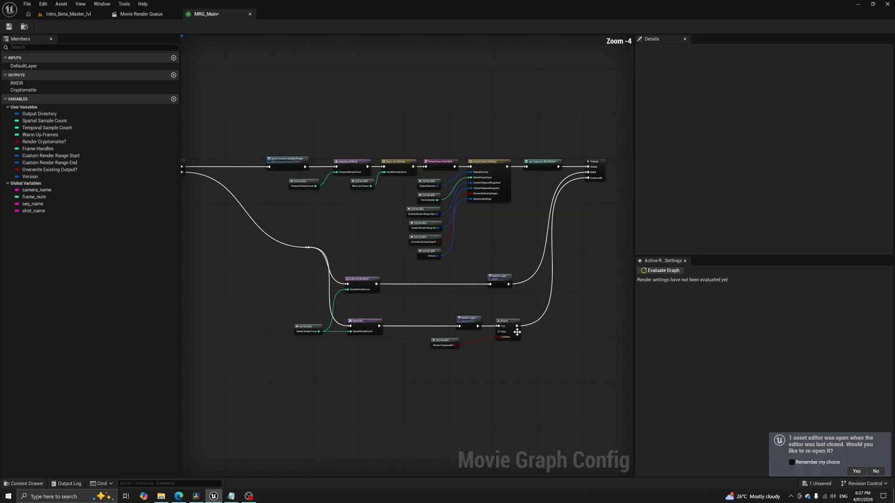
drag(477, 324, 428, 358)
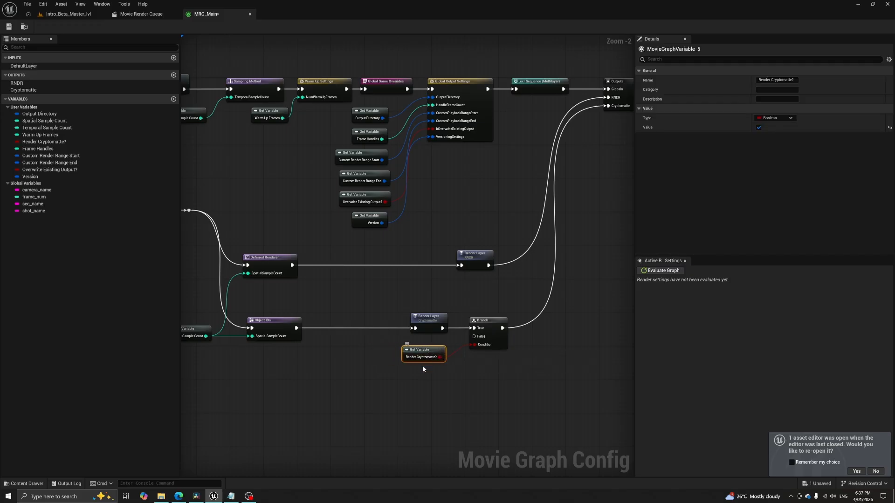
click(501, 378)
drag(474, 337, 458, 386)
drag(386, 344, 420, 345)
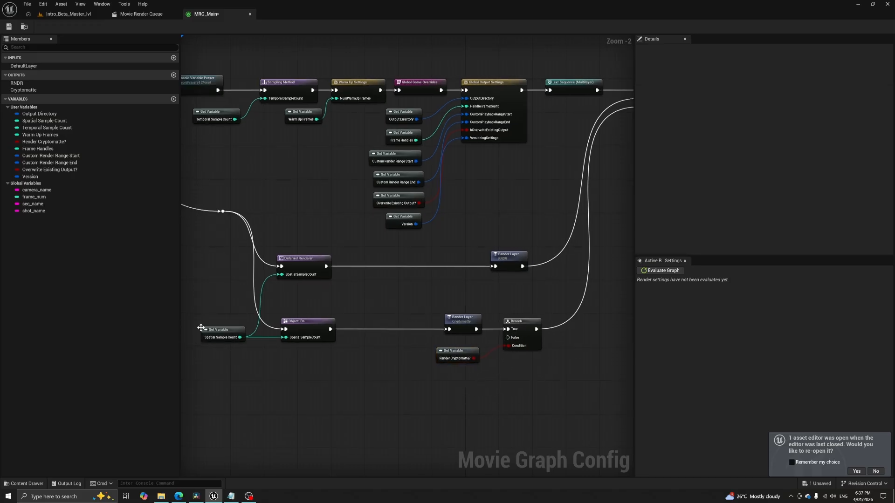
scroll(552, 329, down, 2)
scroll(528, 367, up, 1)
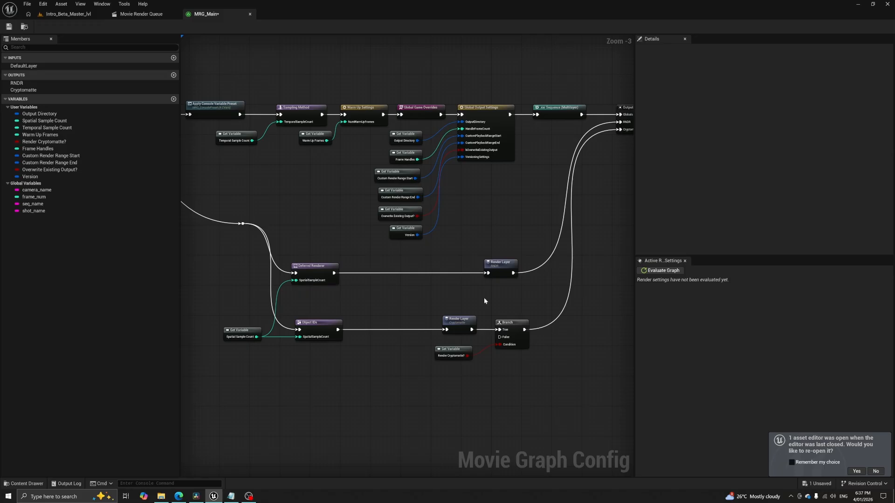
scroll(423, 316, down, 2)
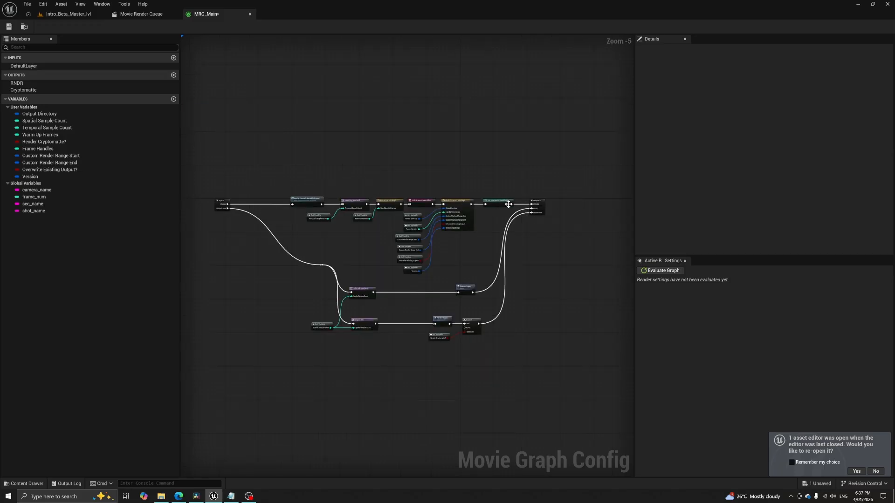
Review the settings of the multilayer EXR sequence output, Deferred Renderer and Object IDs nodes.
scroll(506, 218, up, 3)
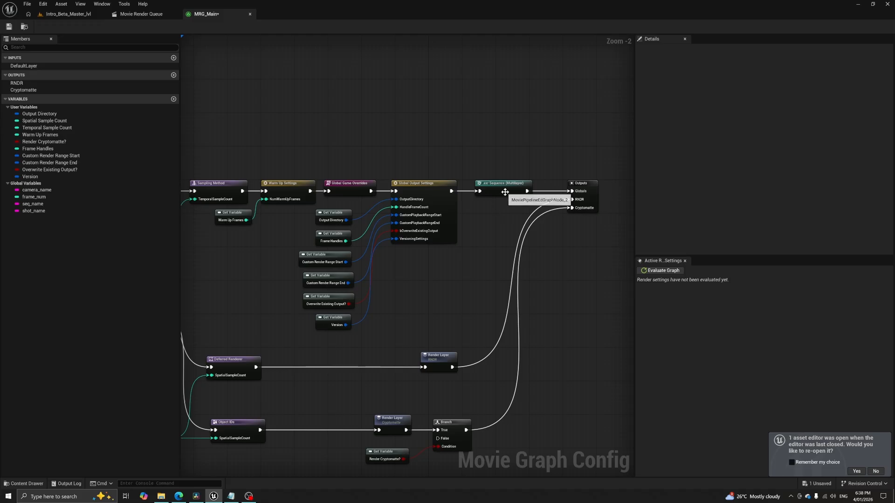
click(505, 192)
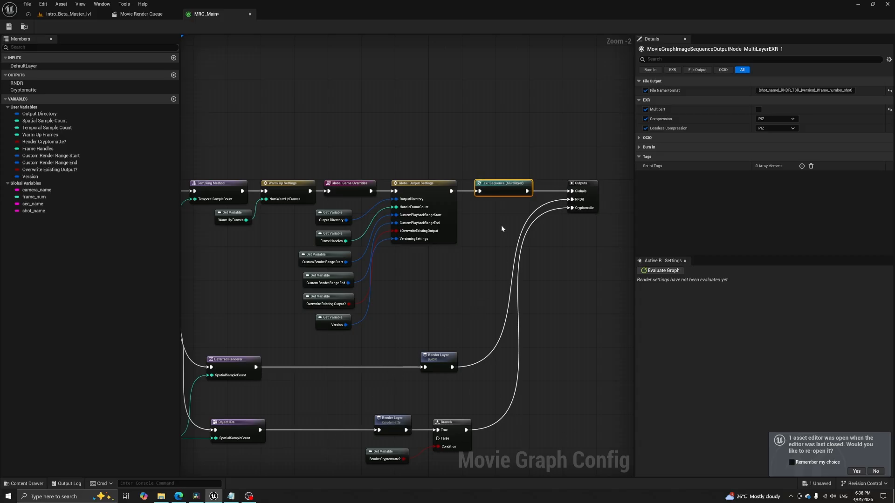
click(247, 363)
click(251, 428)
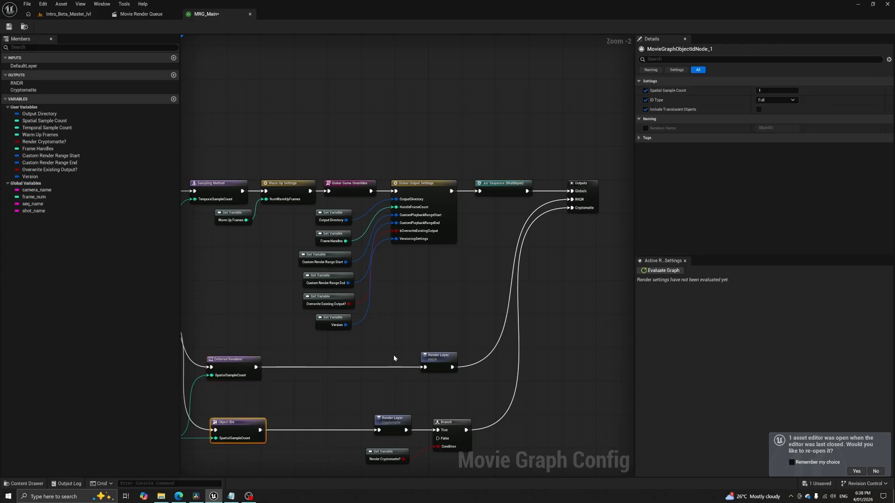
Look through the file name format tokens and the compression setting of the multilayer EXR sequence output node.
click(502, 185)
click(777, 90)
key(Return)
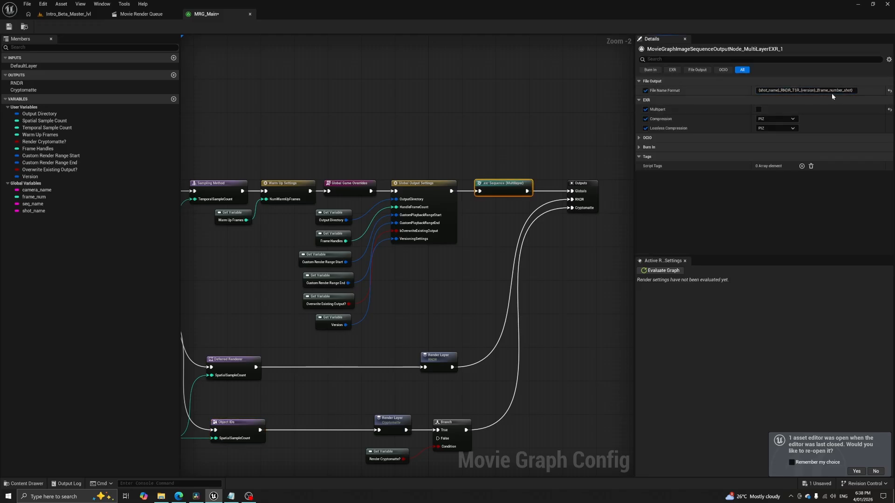
click(855, 91)
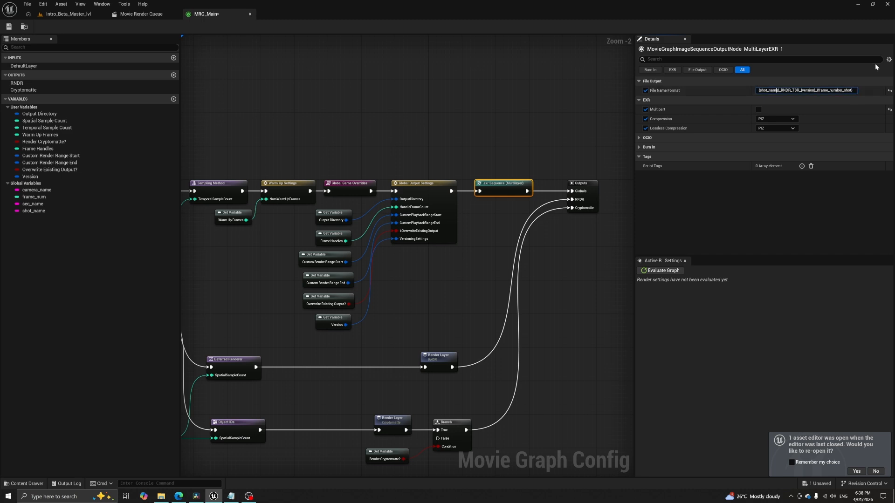
click(855, 91)
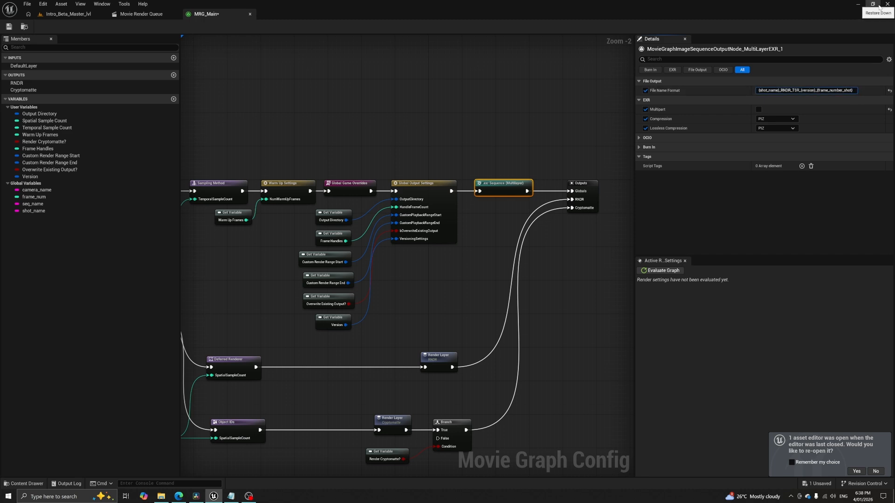
text({)
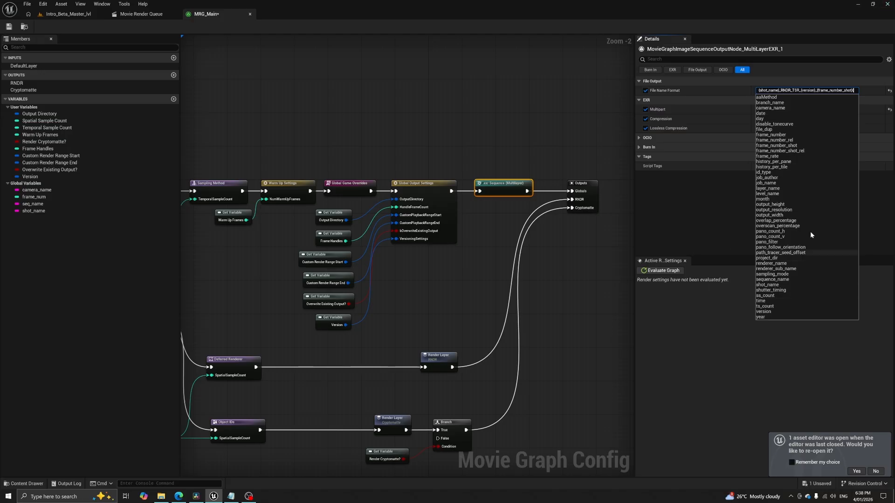
key(BackSpace)
key(BackSpace)
click(775, 97)
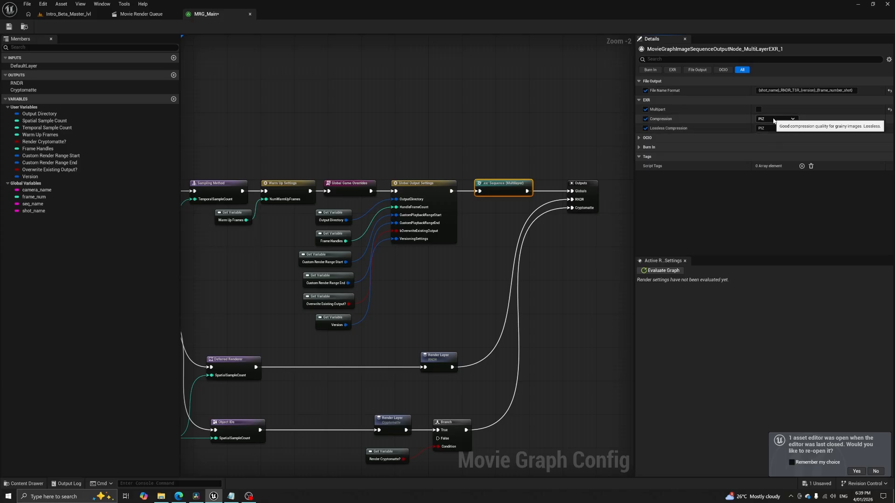
click(779, 122)
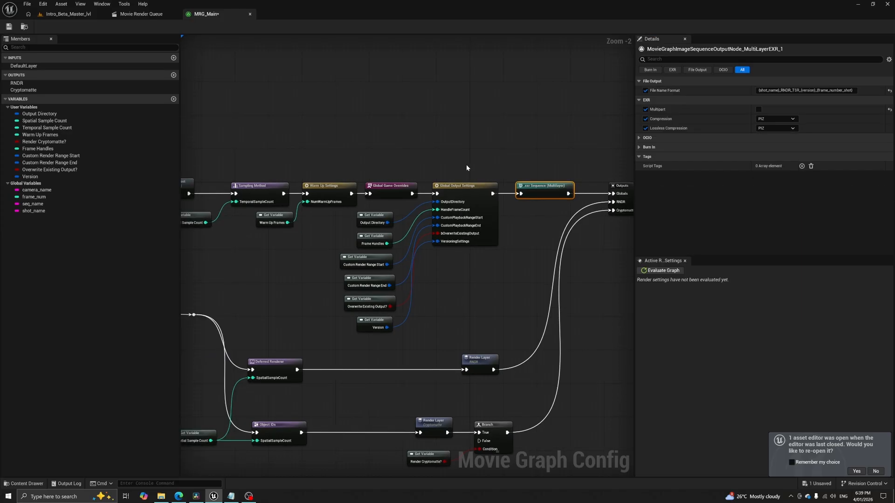
click(466, 165)
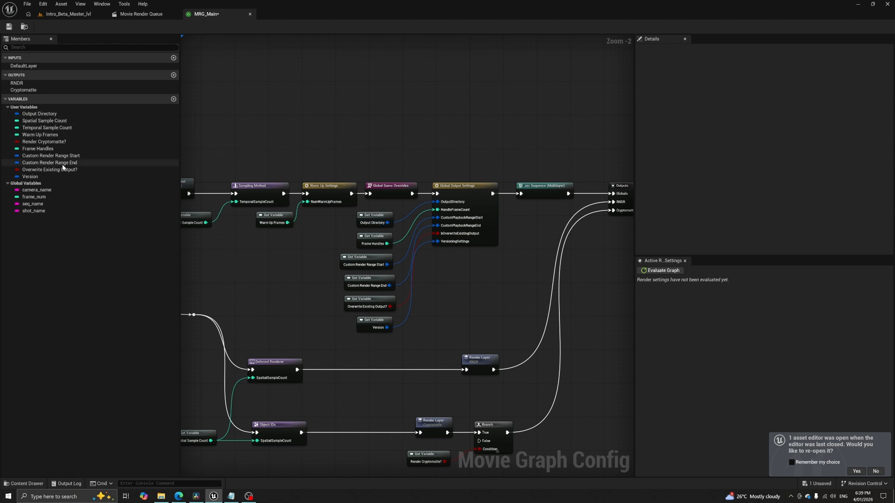
Add a new user variable to the graph and browse the data types available for it.
click(173, 100)
click(40, 184)
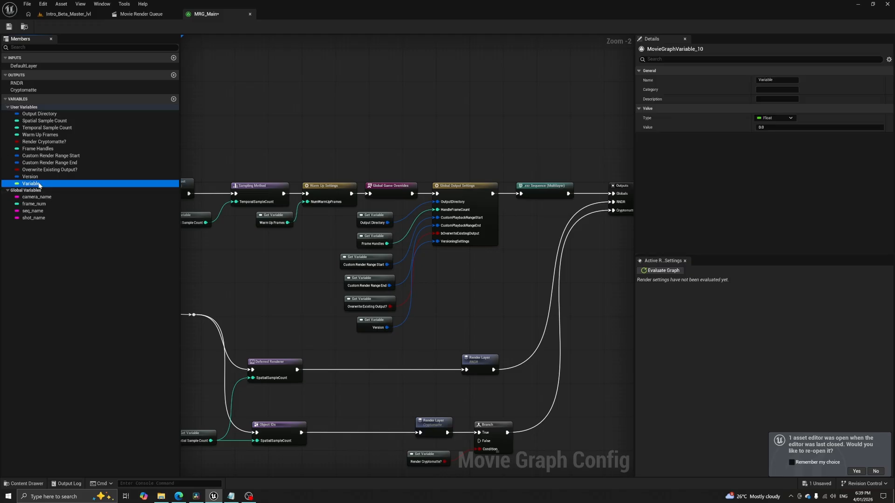
click(771, 118)
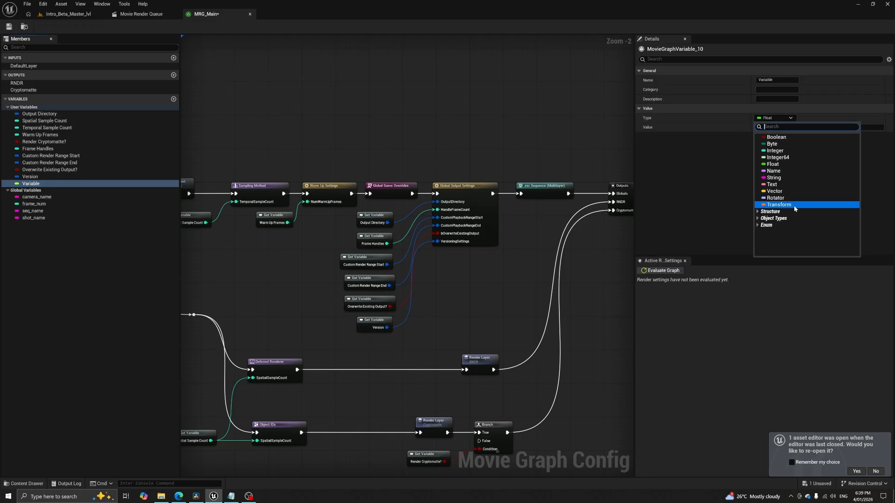
click(713, 165)
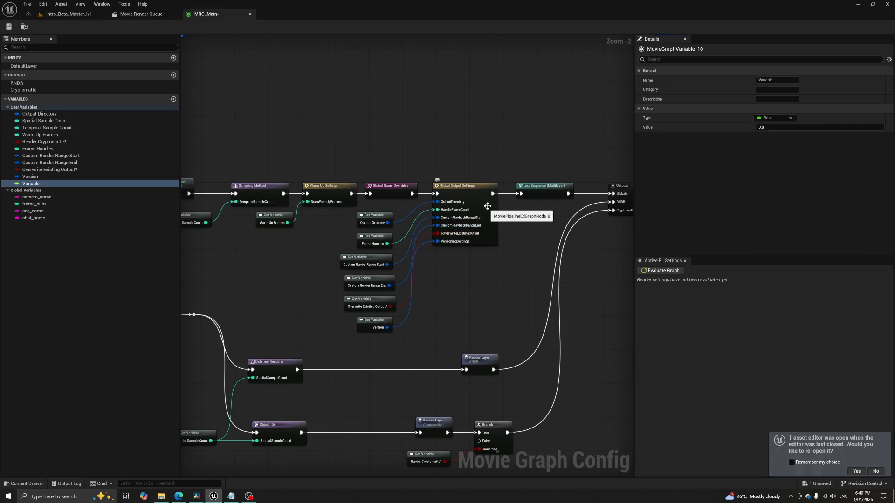
Check the Global Output Settings node and delete the newly added, unnamed user variable.
click(470, 198)
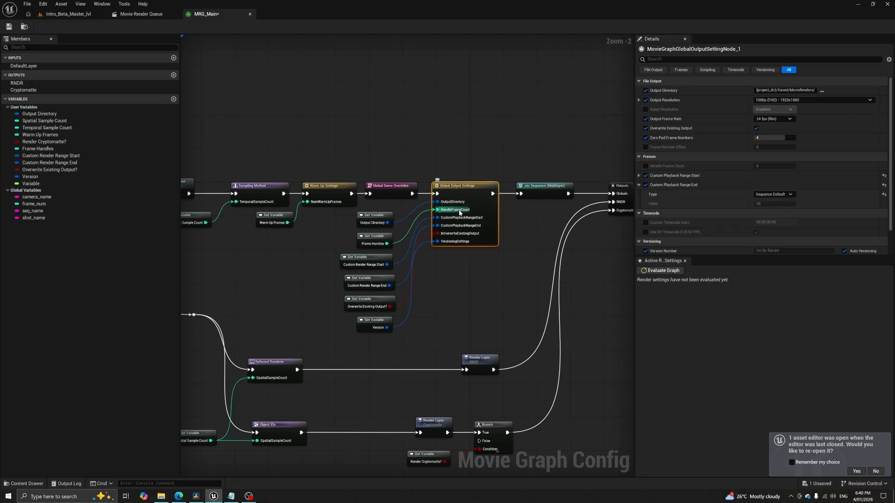
click(47, 183)
key(Delete)
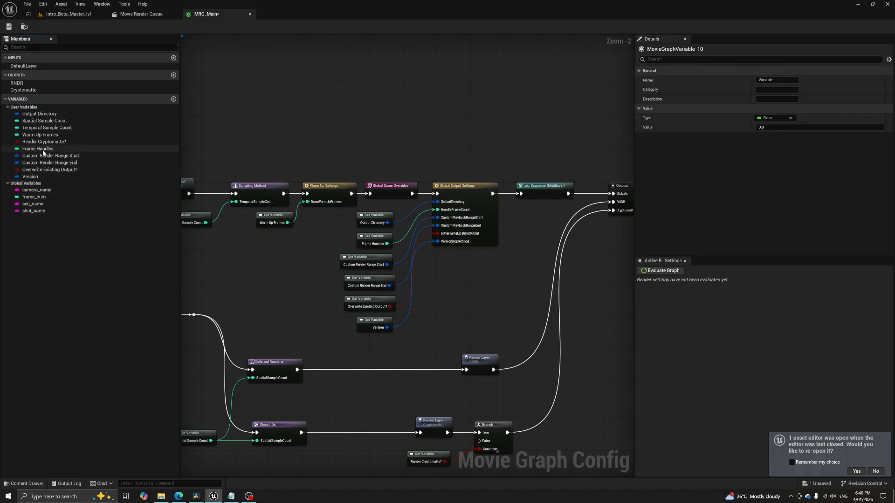
Try to set the default value of the Frame Handles variable to 4 in the graph.
drag(43, 152, 462, 297)
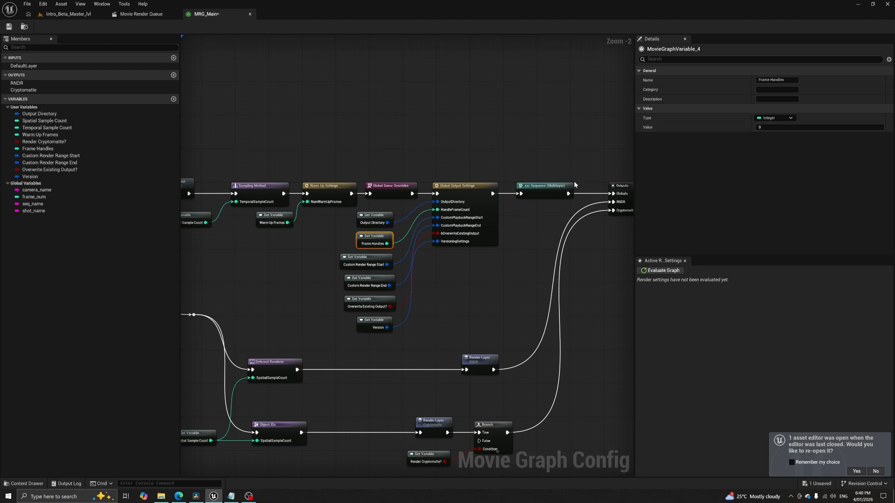
click(767, 128)
text(4)
click(485, 122)
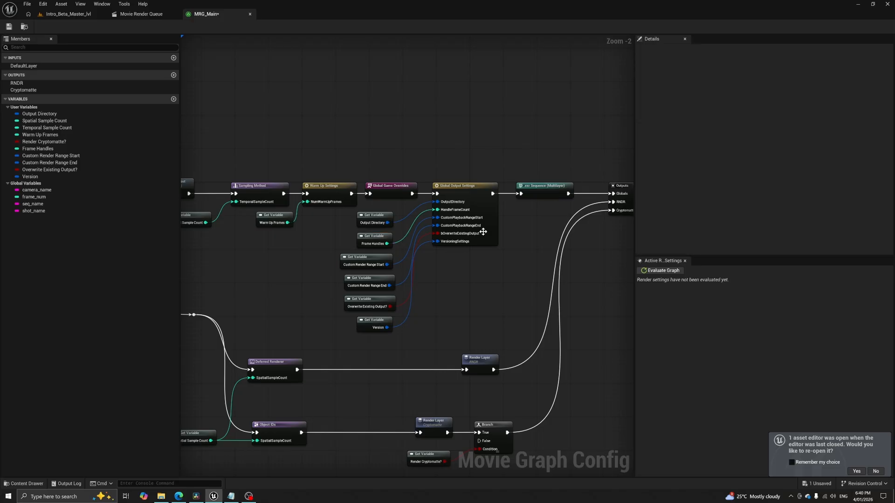
In the Movie Render Queue, expand the Intro_Beta_Edit job's shots and assign MRG_Main as the job's render graph.
click(139, 14)
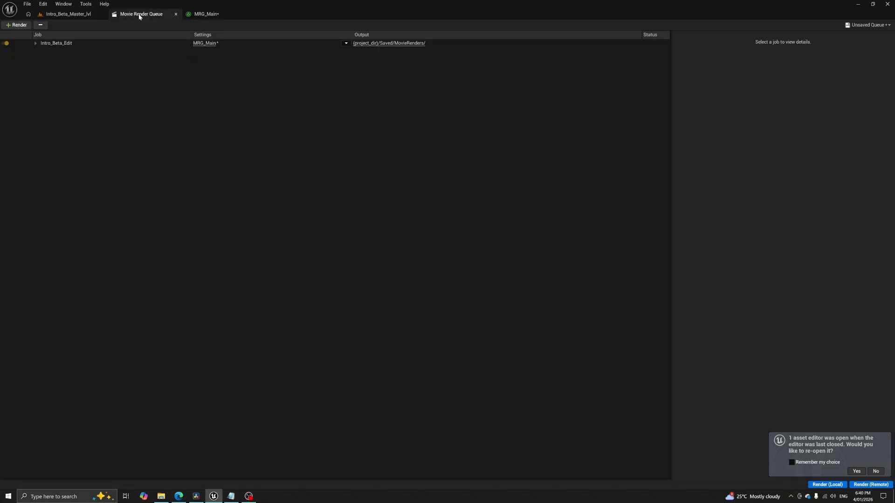
click(96, 42)
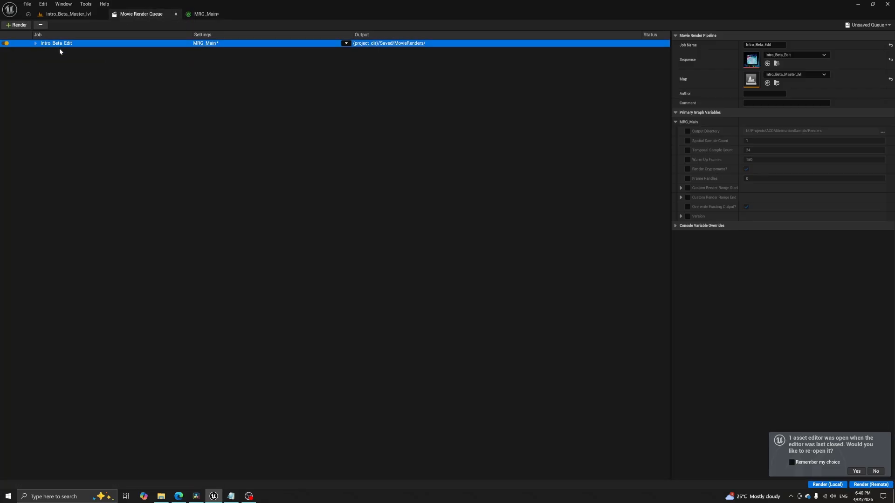
click(36, 44)
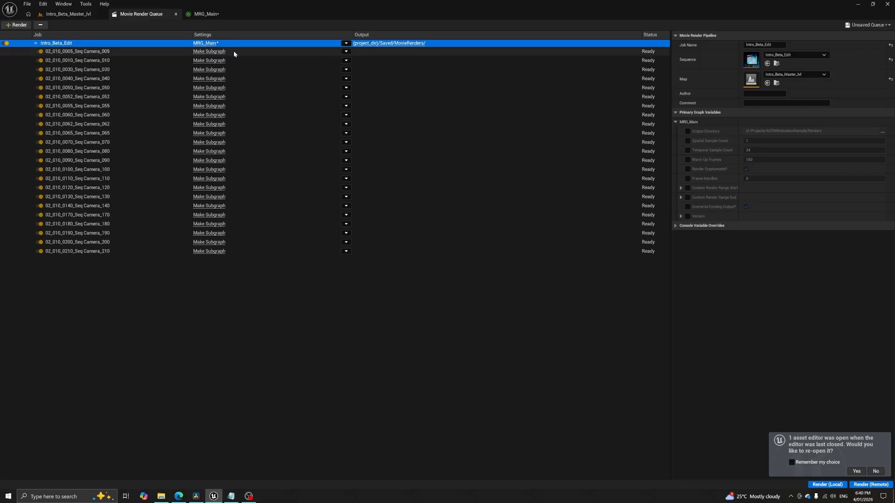
click(347, 44)
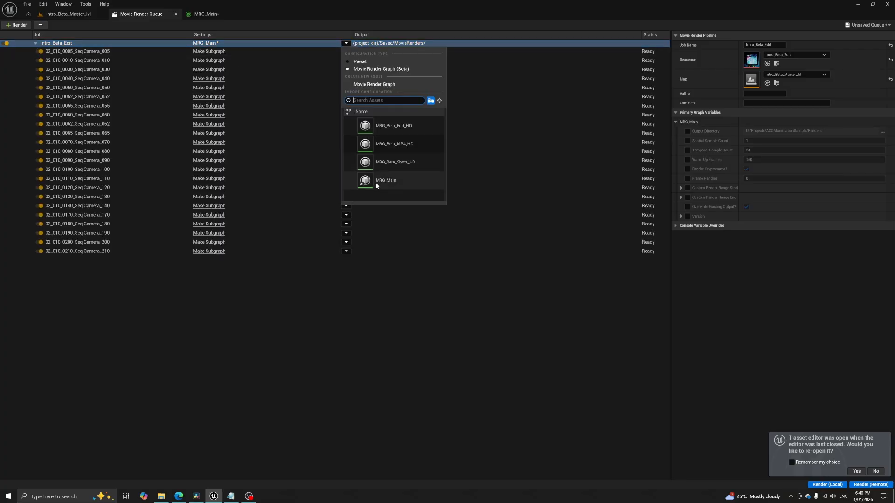
click(376, 182)
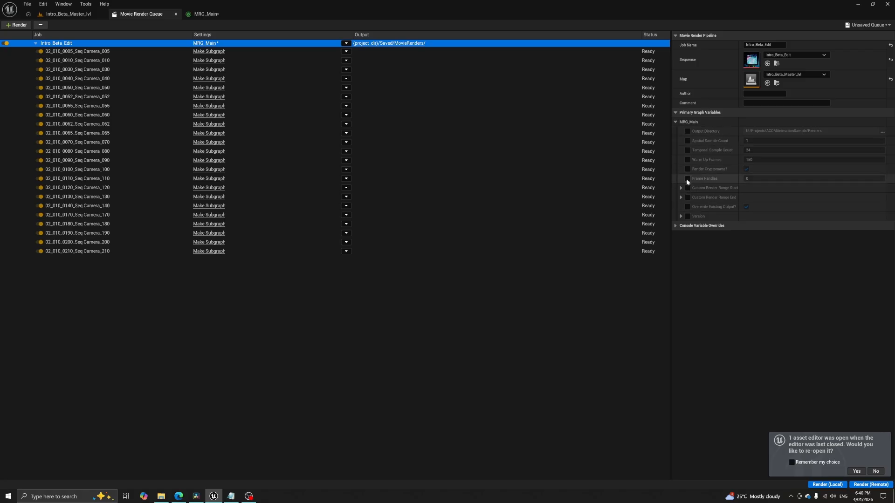
Set the Frame Handles graph variable of the Intro_Beta_Edit job to 4.
click(754, 179)
text(4)
key(Return)
click(753, 180)
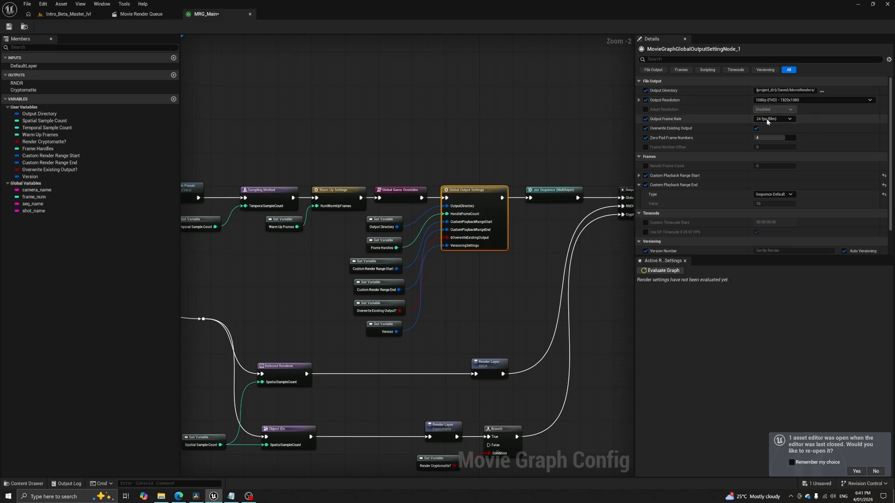
Inspect the Warm Up Settings and Sampling Method nodes in MRG_Main, along with the Temporal Sample Count variable.
click(69, 14)
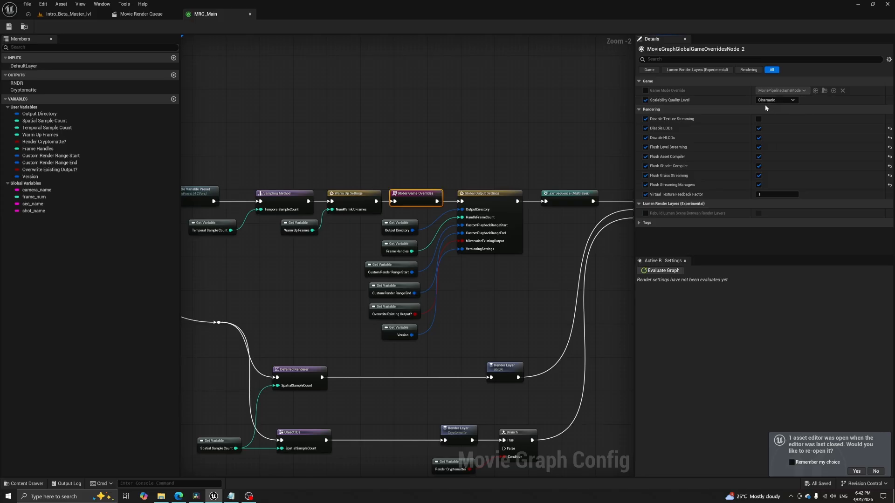
click(450, 199)
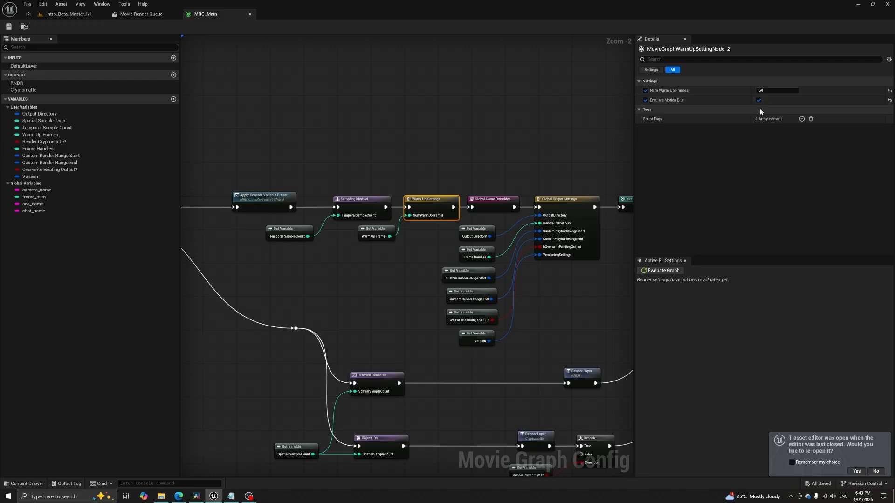
click(438, 238)
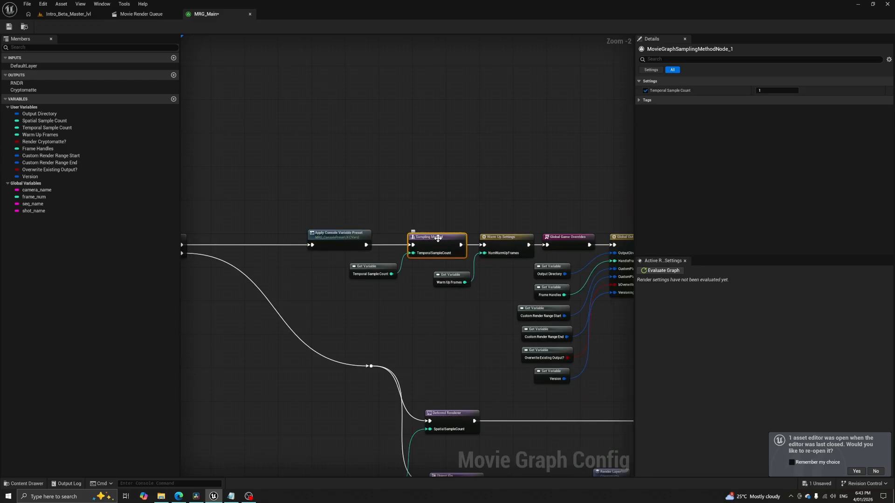
click(410, 283)
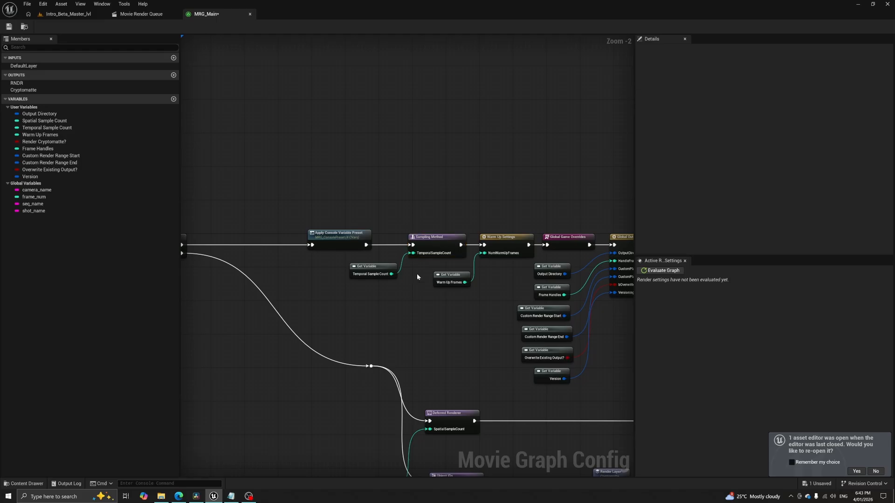
click(380, 271)
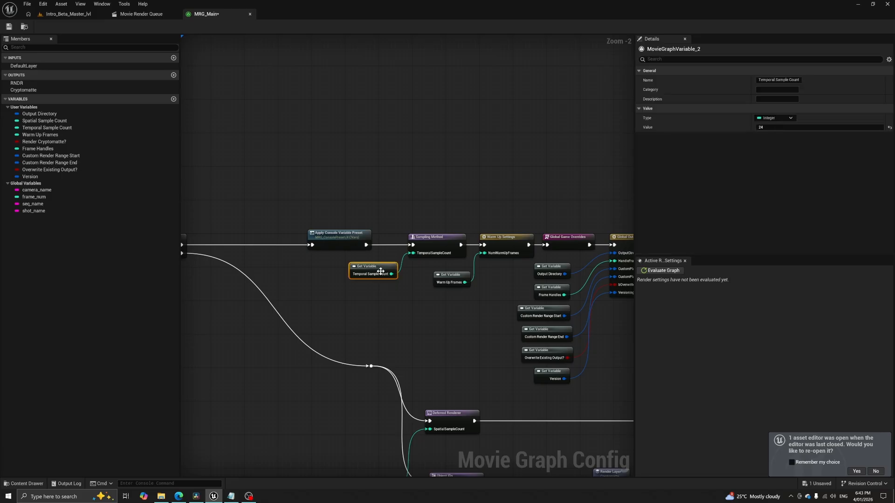
Examine the Sampling Method node and the console variables of MRG_ConsolePreset in the Apply Console Variable Preset node.
click(418, 250)
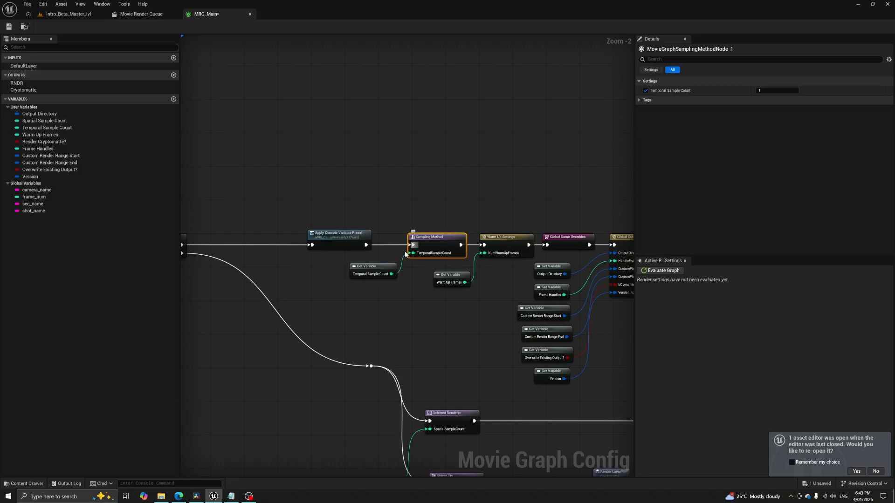
click(341, 242)
drag(339, 269, 398, 290)
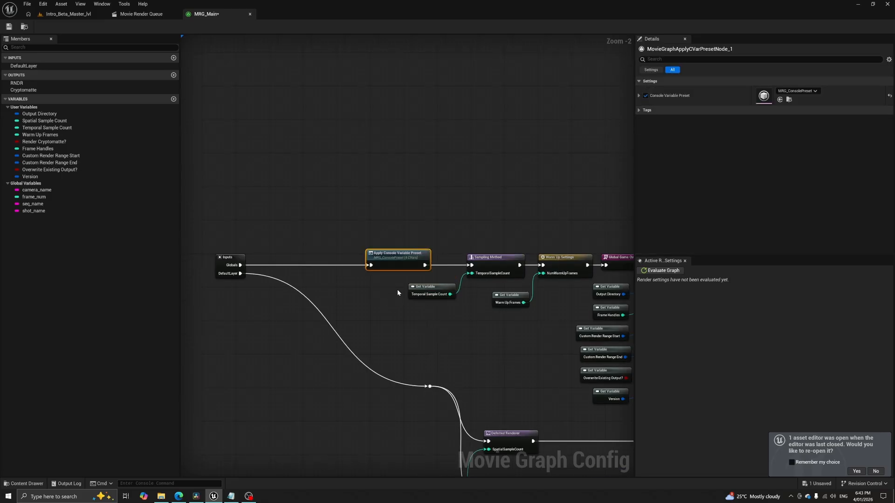
double_click(400, 266)
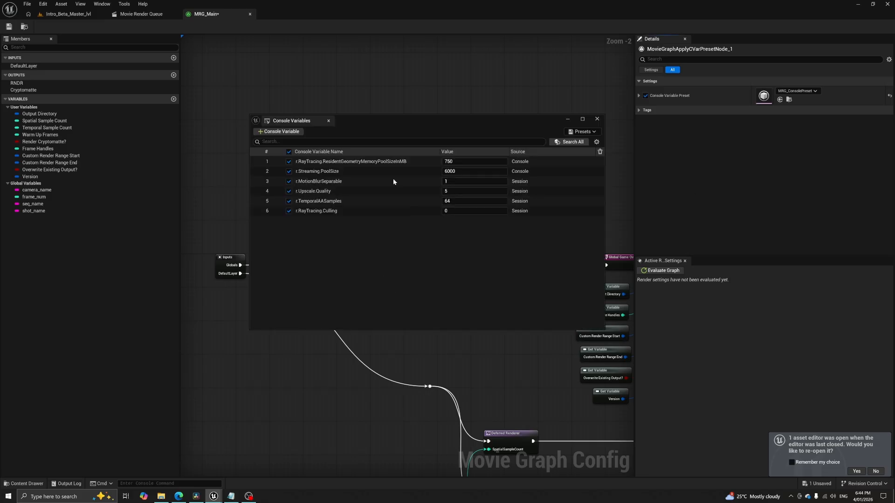
drag(380, 123, 378, 215)
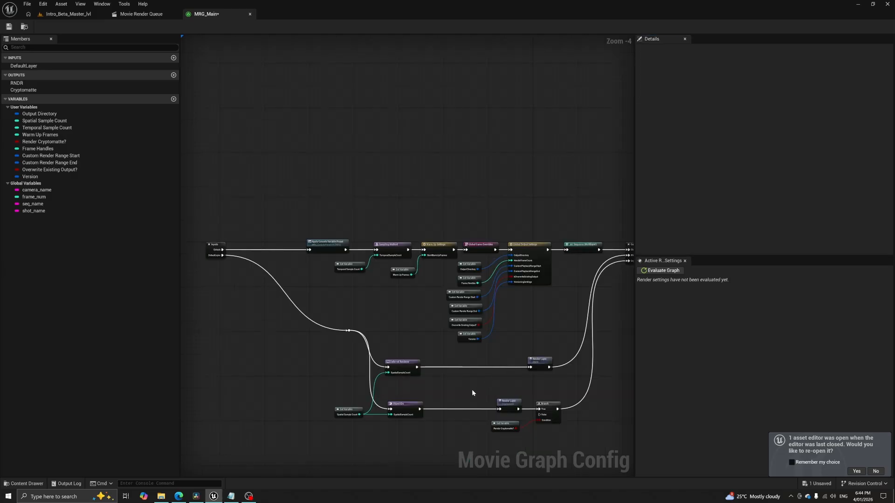
Inspect the RNDR Render Layer node and the Spatial Sample Count variable feeding the Deferred Renderer and Object IDs nodes.
drag(473, 392, 471, 341)
scroll(465, 373, up, 1)
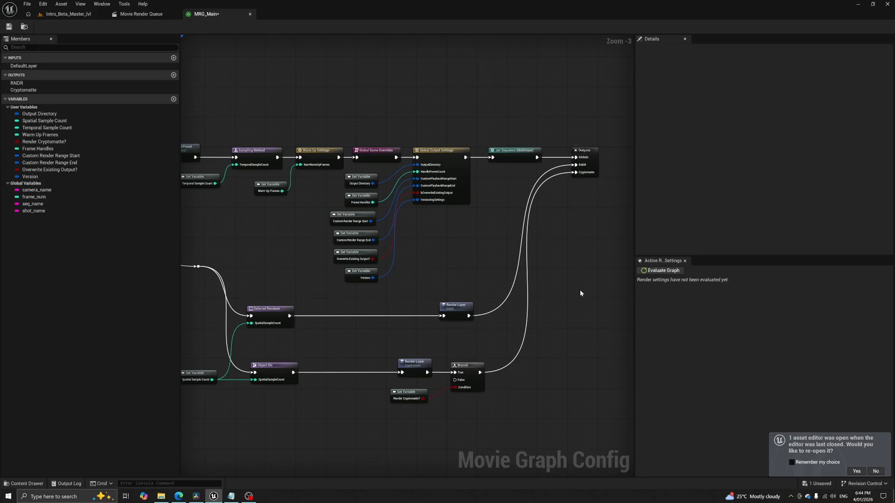
click(456, 310)
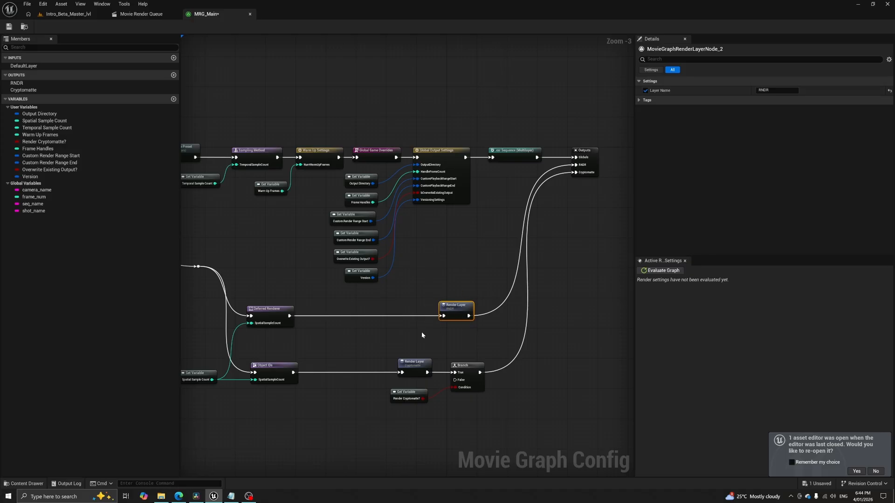
click(270, 311)
key(f)
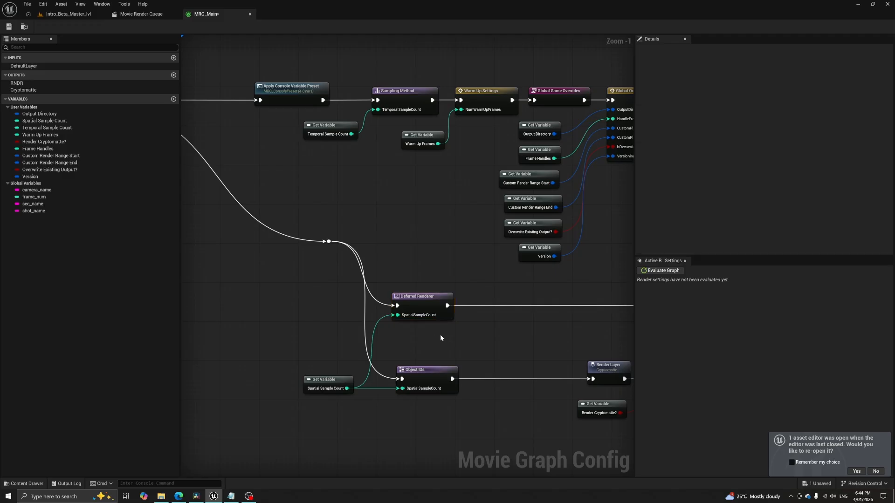
click(333, 388)
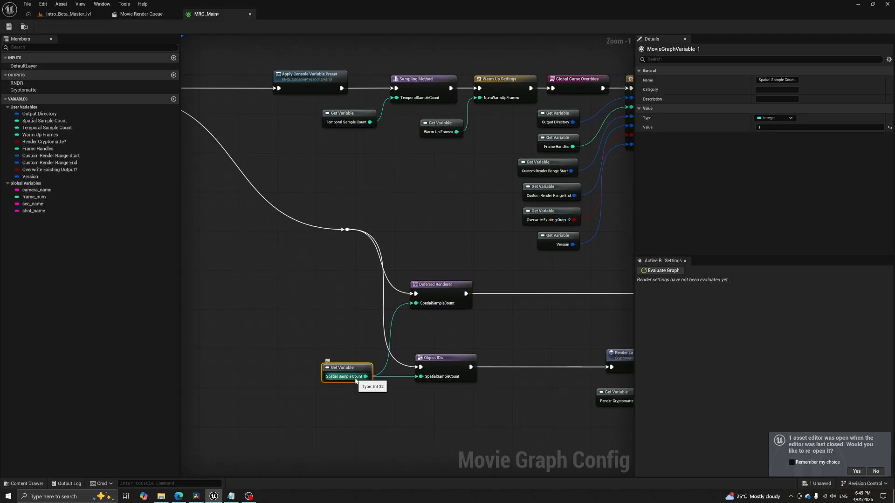
Set the Deferred Renderer node's anti-aliasing method to Temporal Super-Resolution (TSR).
click(438, 292)
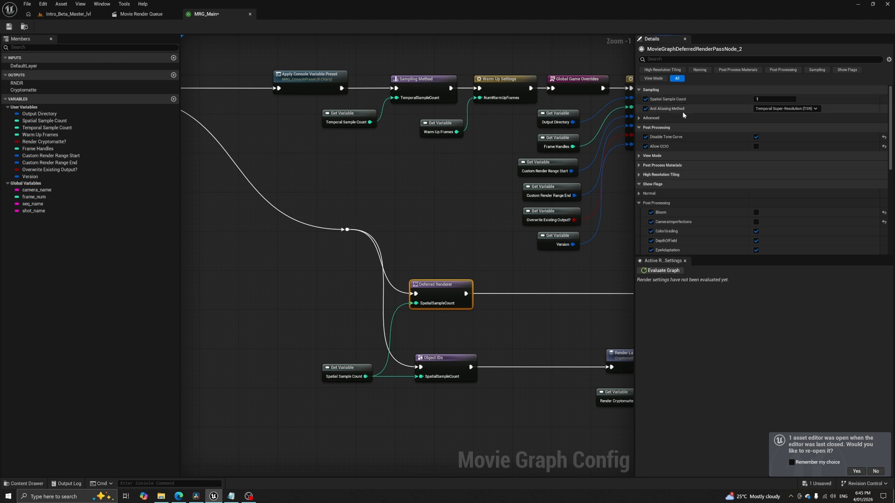
click(789, 110)
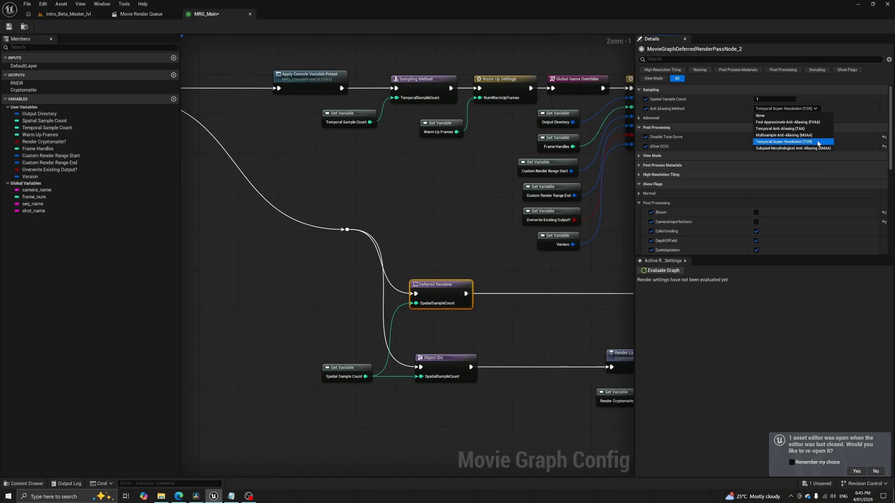
click(788, 141)
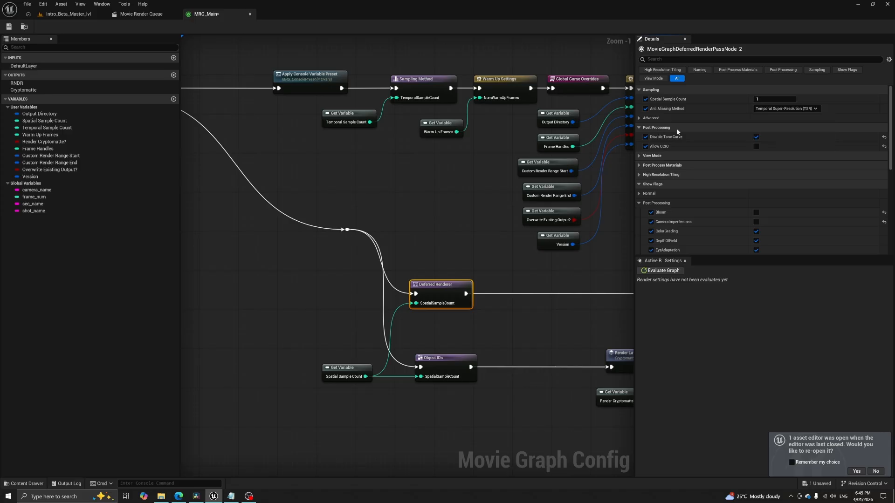
Check the Deferred Renderer's Disable Tone Curve option and search the settings for "color".
mouse_move(675, 142)
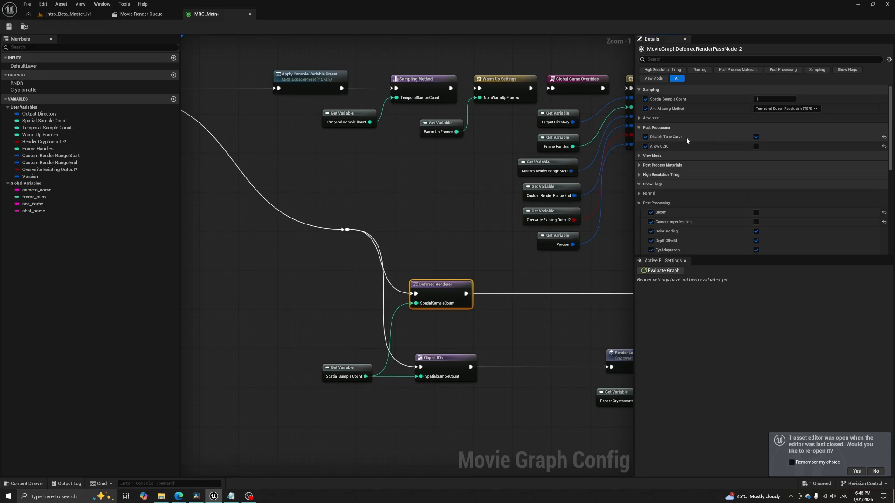
click(43, 4)
click(67, 62)
text(color)
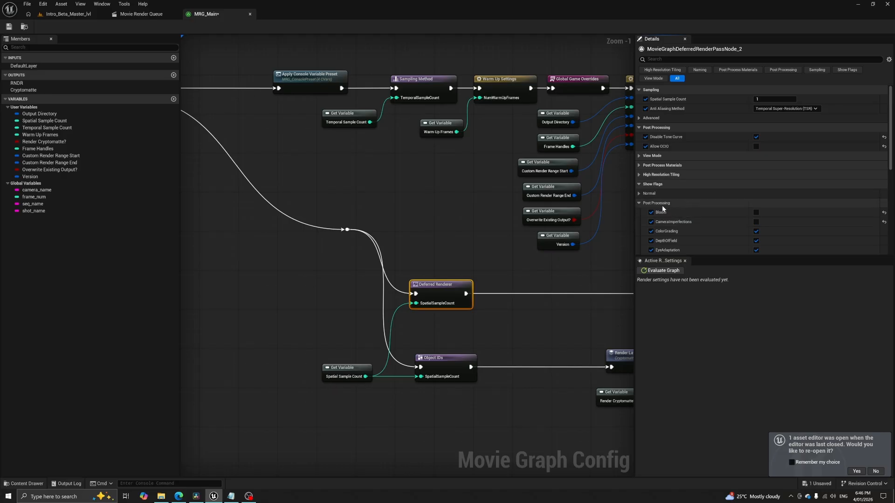
Review the Deferred Renderer's post-processing options and its Post Processing show flags, including Tonemapper.
scroll(706, 204, down, 1)
scroll(705, 204, down, 5)
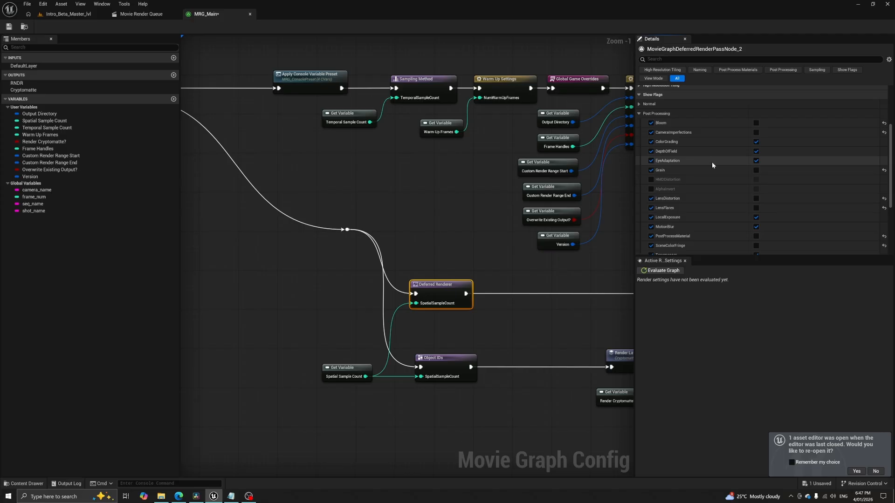
scroll(712, 162, down, 3)
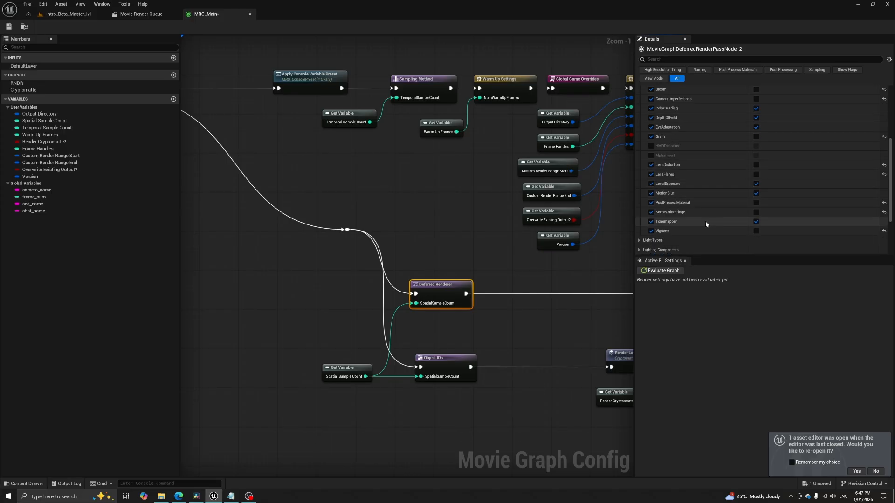
scroll(712, 157, up, 5)
scroll(712, 157, up, 6)
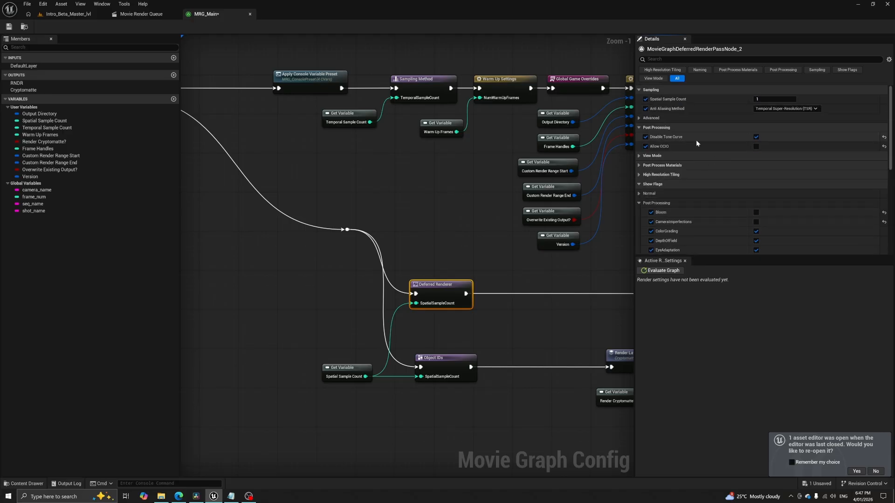
scroll(724, 166, down, 11)
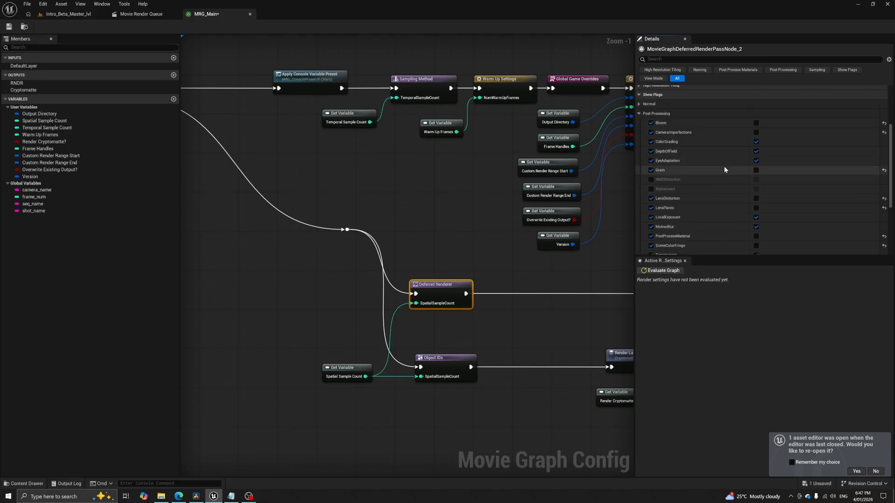
click(756, 221)
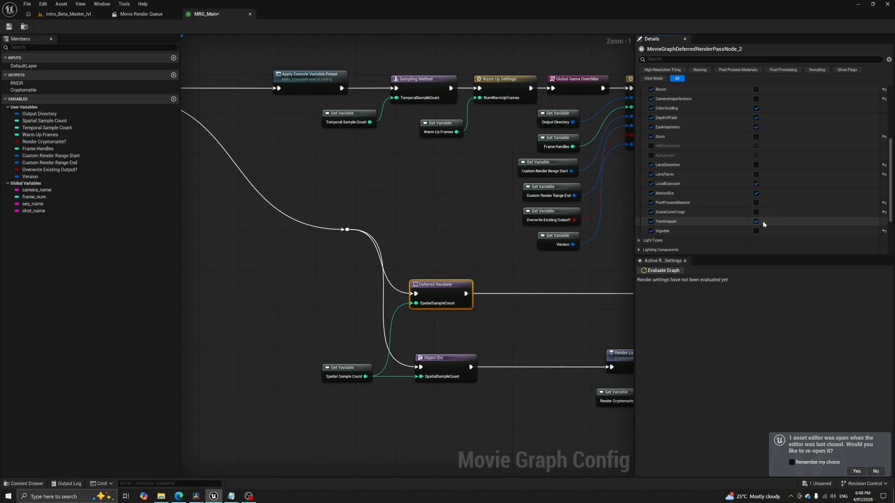
scroll(741, 205, up, 7)
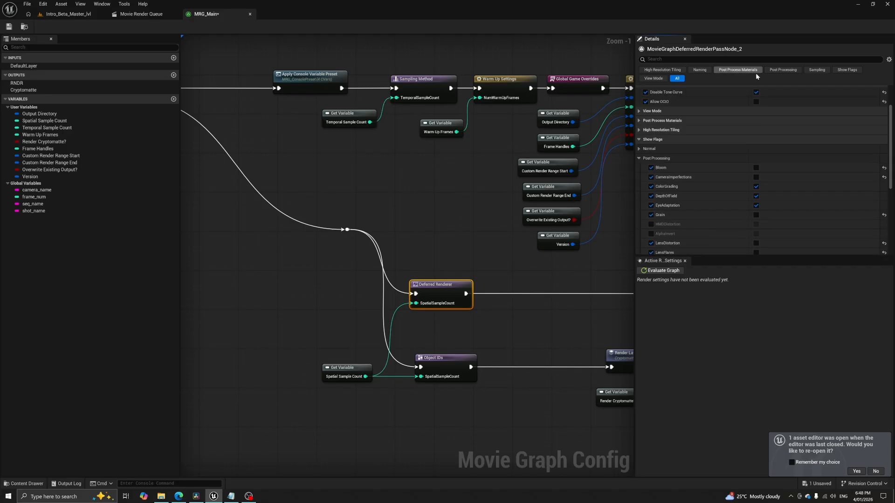
scroll(720, 158, down, 5)
scroll(686, 126, down, 1)
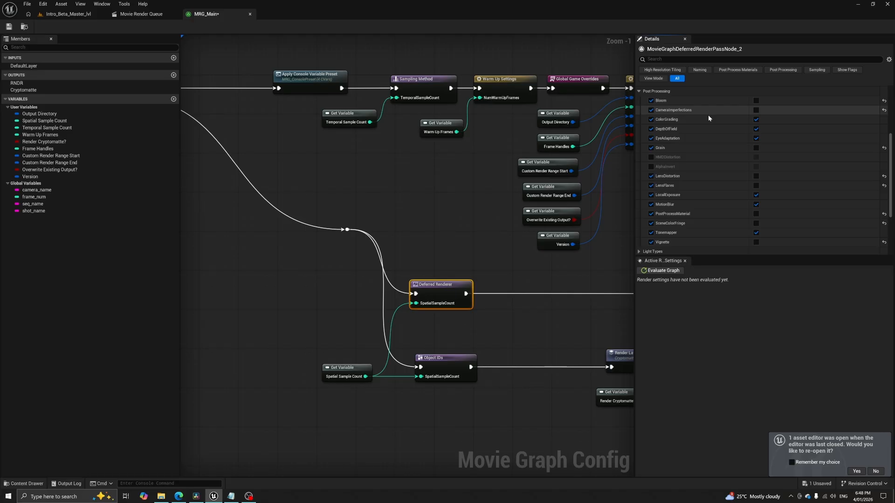
scroll(709, 115, up, 4)
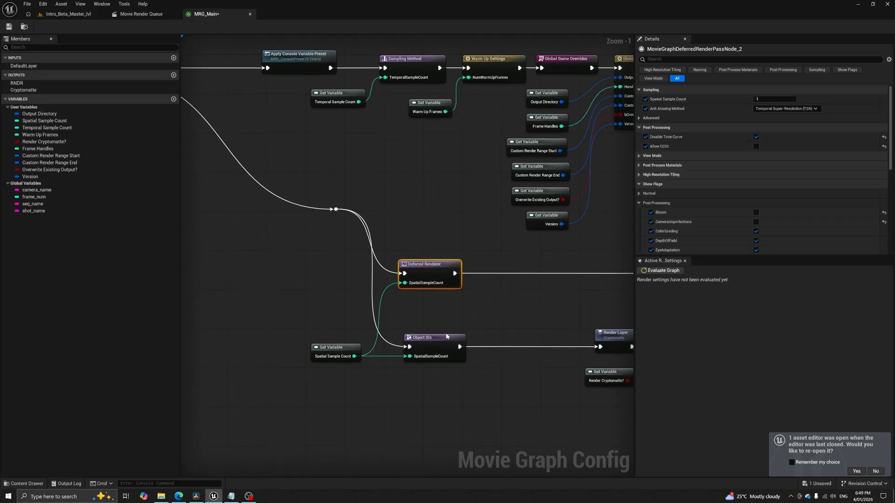
Inspect the Object IDs node in the Cryptomatte branch and its ID Type options.
click(446, 324)
scroll(535, 347, down, 1)
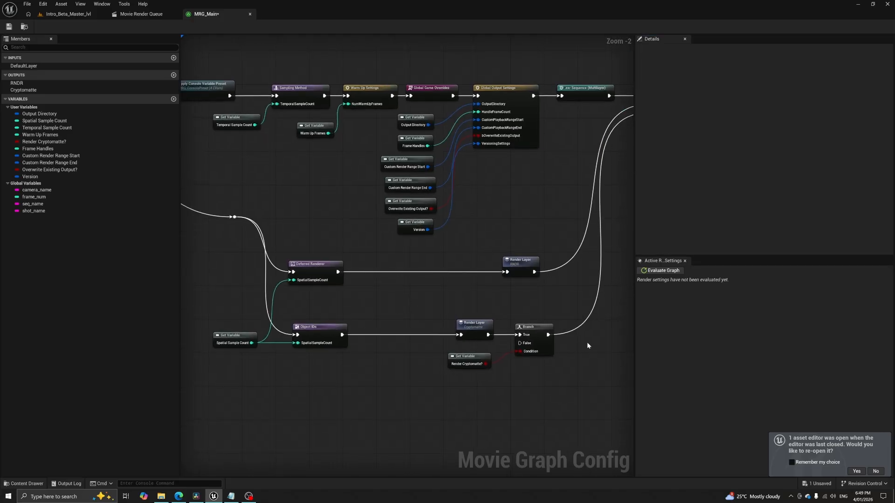
drag(464, 326, 444, 328)
drag(327, 328, 427, 352)
click(427, 351)
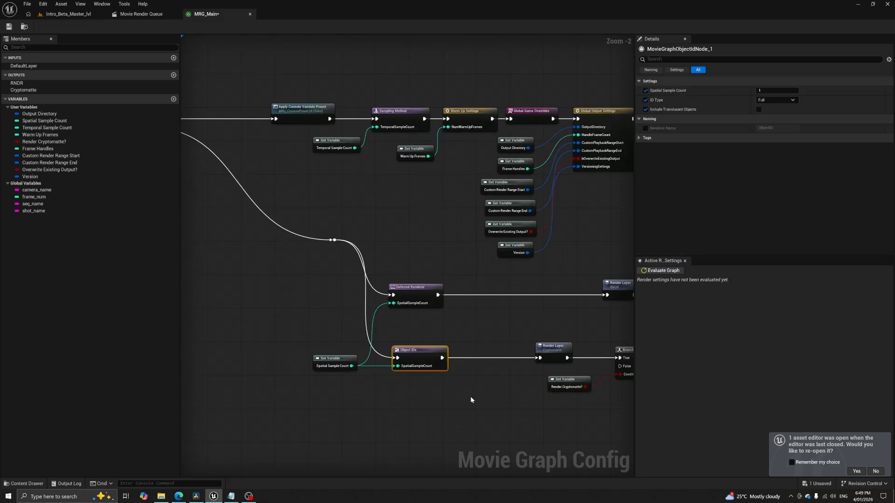
click(783, 99)
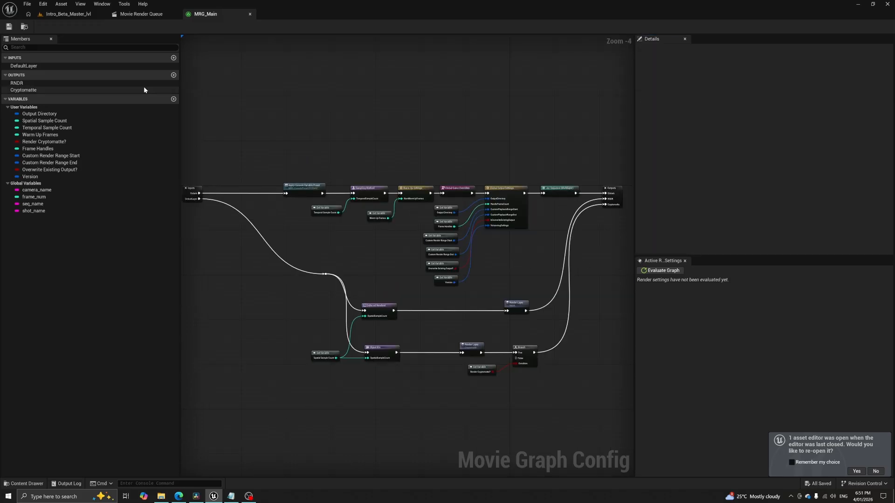
In the Movie Render Queue, disable every shot of the Intro_Beta_Edit job except 02_010_0050_Seq Camera_050.
click(139, 14)
click(65, 52)
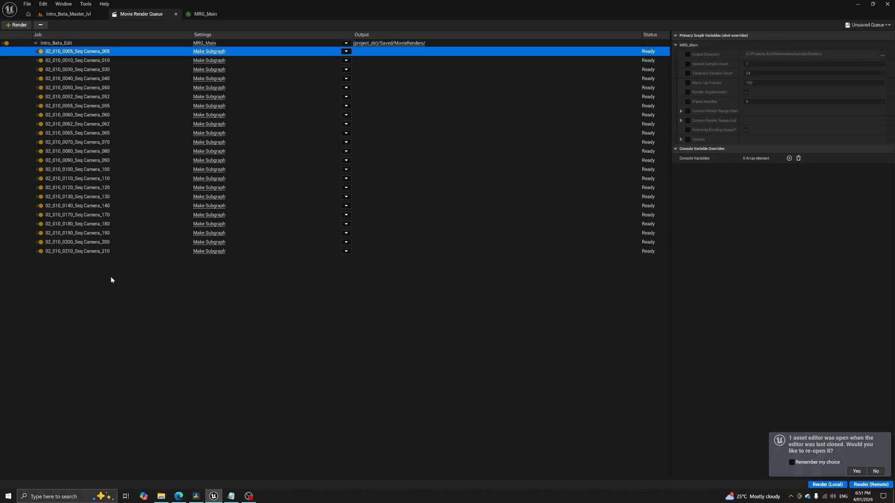
shift+click(93, 252)
click(40, 134)
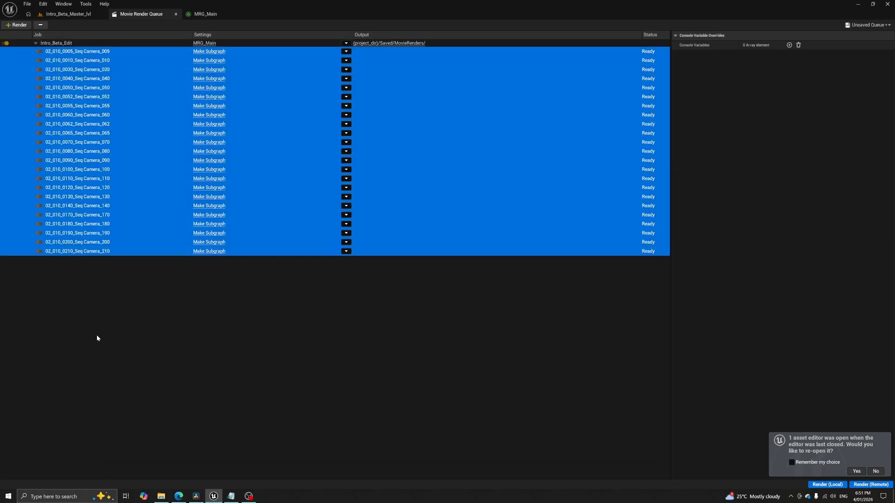
click(84, 116)
click(51, 96)
click(33, 90)
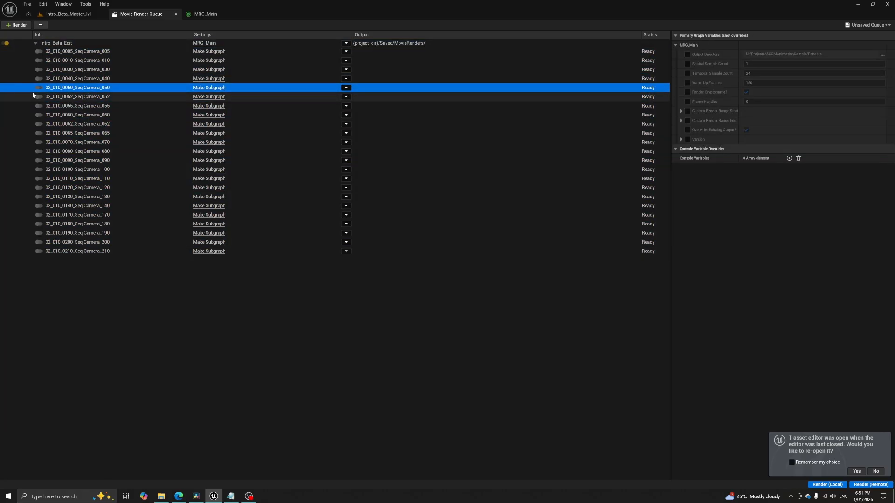
Enable overrides on the Intro_Beta_Edit job for Output Directory, Spatial Sample Count, Temporal Sample Count and Warm Up Frames.
click(200, 44)
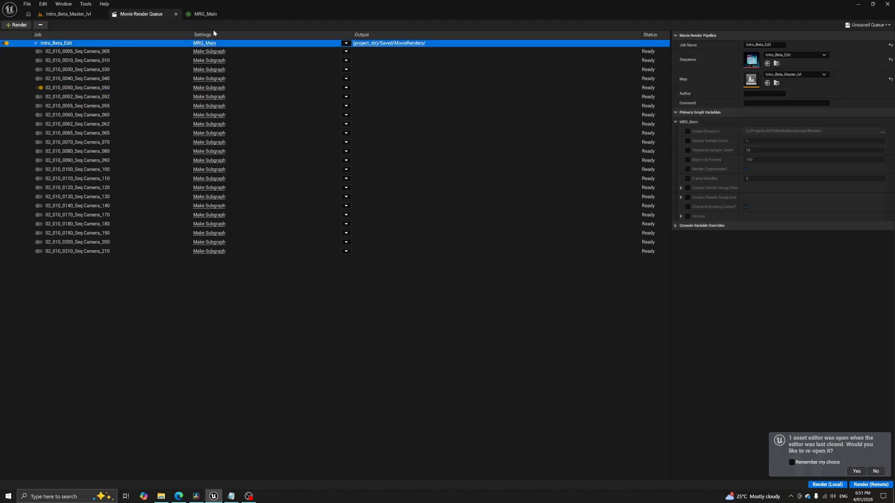
click(207, 44)
click(141, 14)
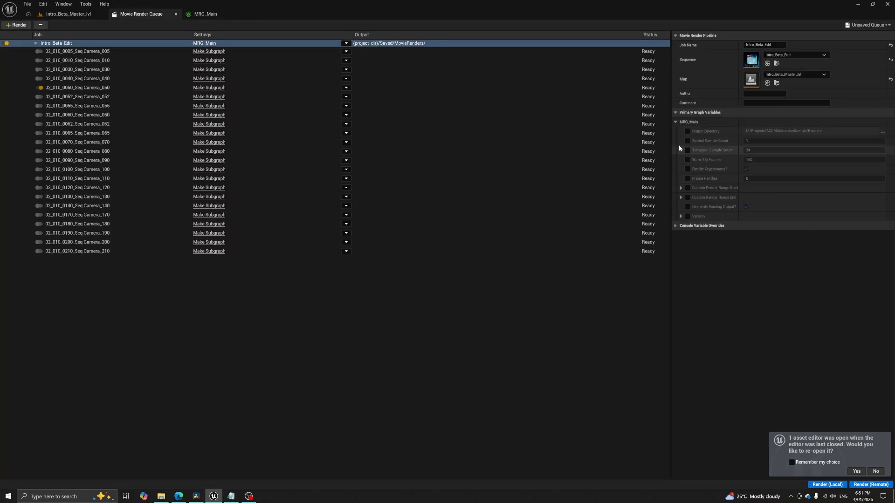
click(687, 130)
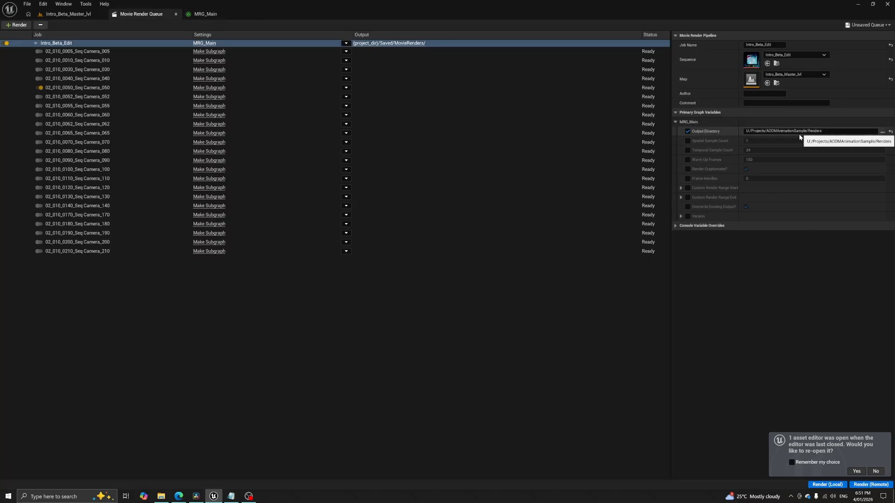
click(688, 141)
click(688, 150)
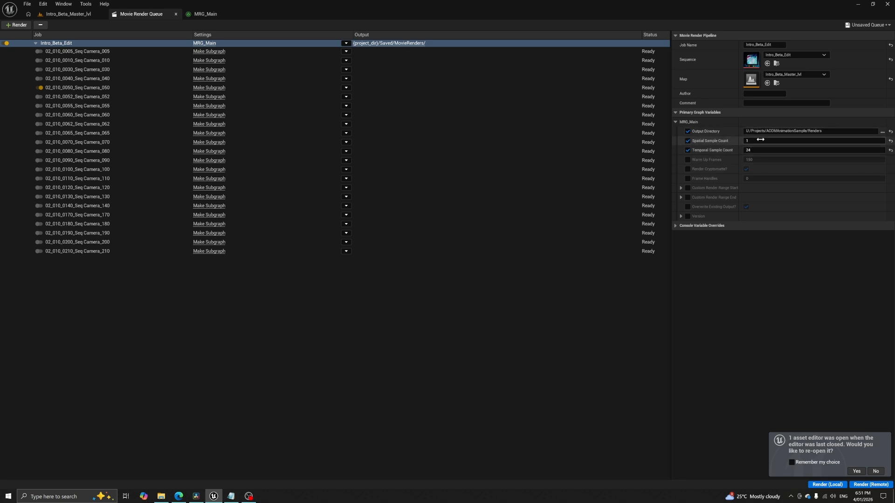
click(688, 159)
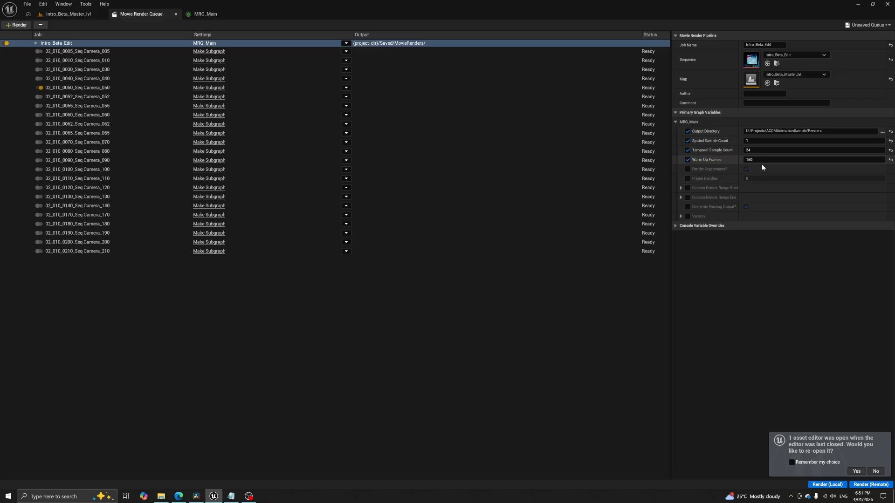
Enable the job's overrides for Render Cryptomatte?, Overwrite Existing Output? and Version, leaving Frame Handles without an override.
click(688, 178)
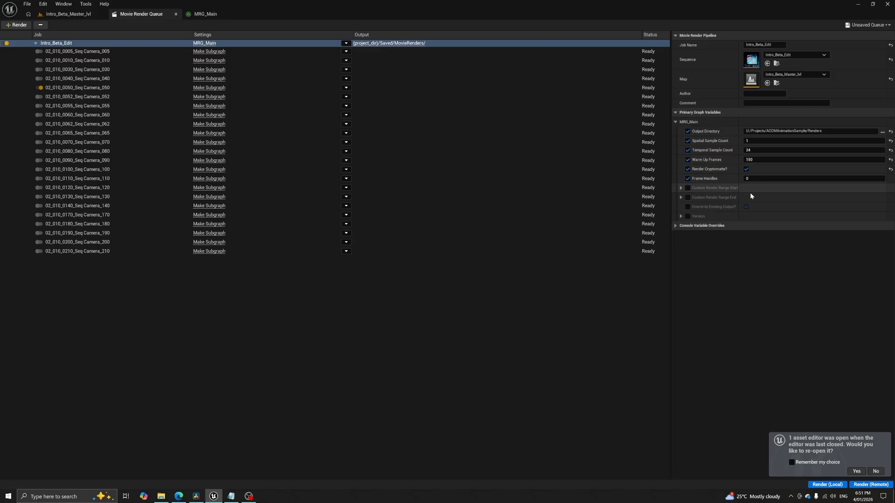
click(687, 178)
click(688, 206)
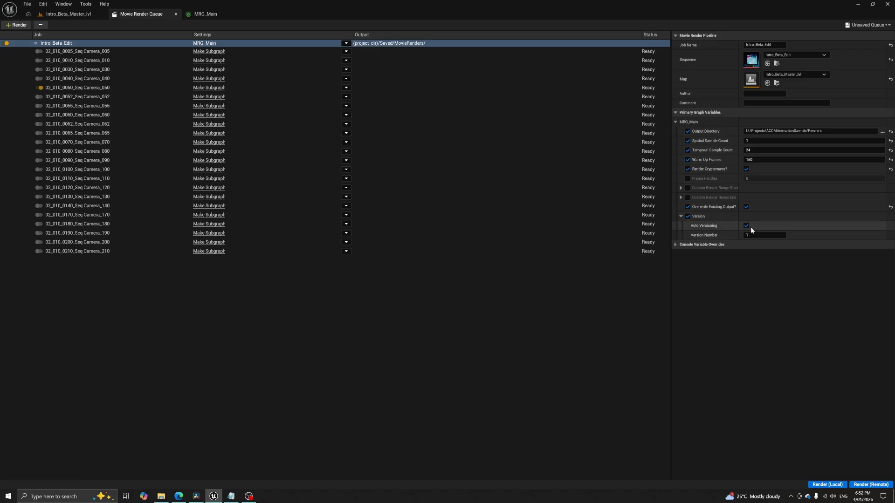
click(681, 216)
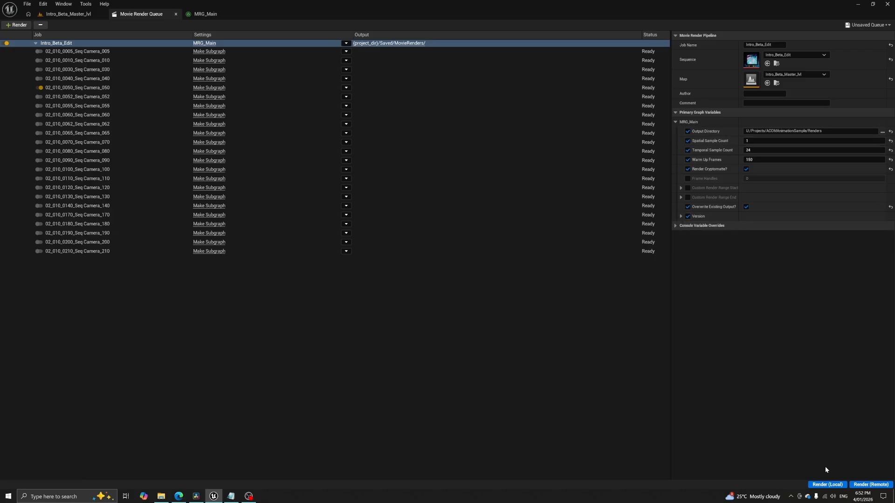
Start a local render of the Intro_Beta_Edit job from the Movie Render Queue.
click(827, 485)
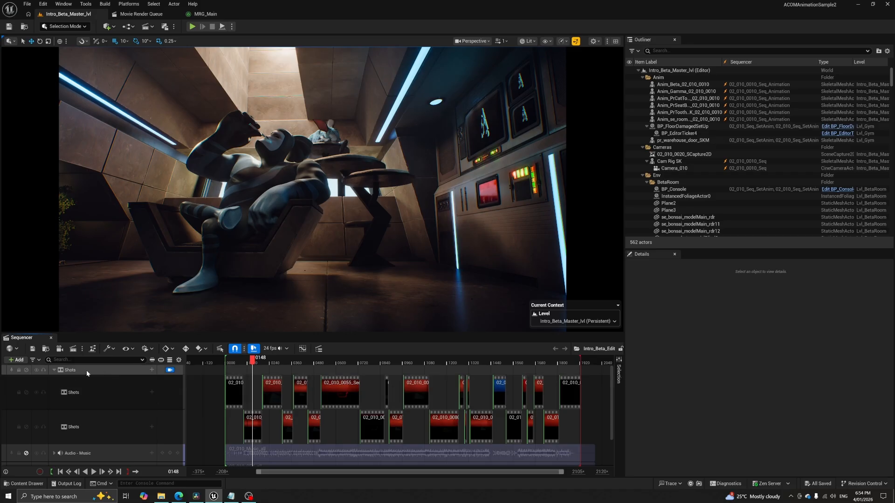
Try to export the sequencer's Shots track as a CMX 3600 EDL file named Intro_Beta_Edit.
right_click(115, 368)
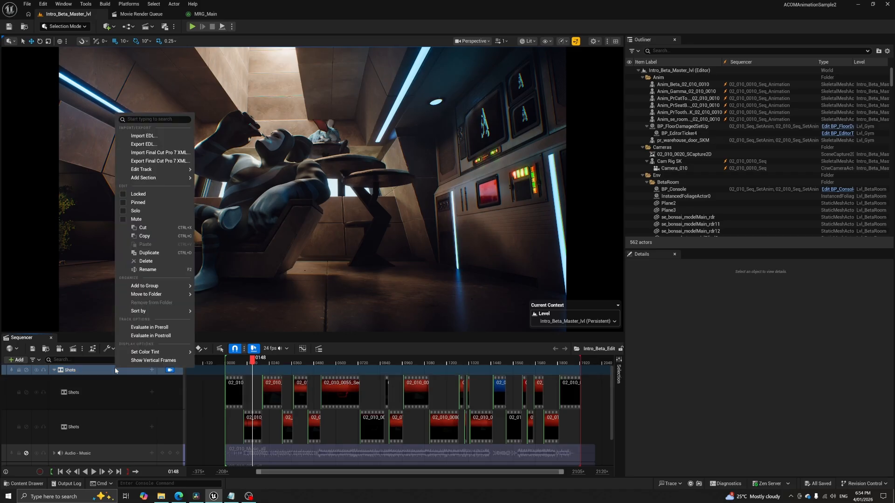
click(143, 144)
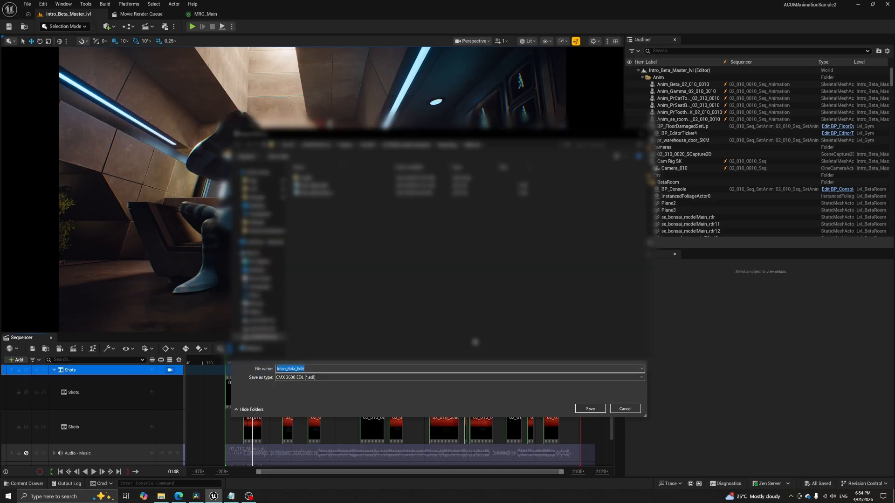
click(611, 407)
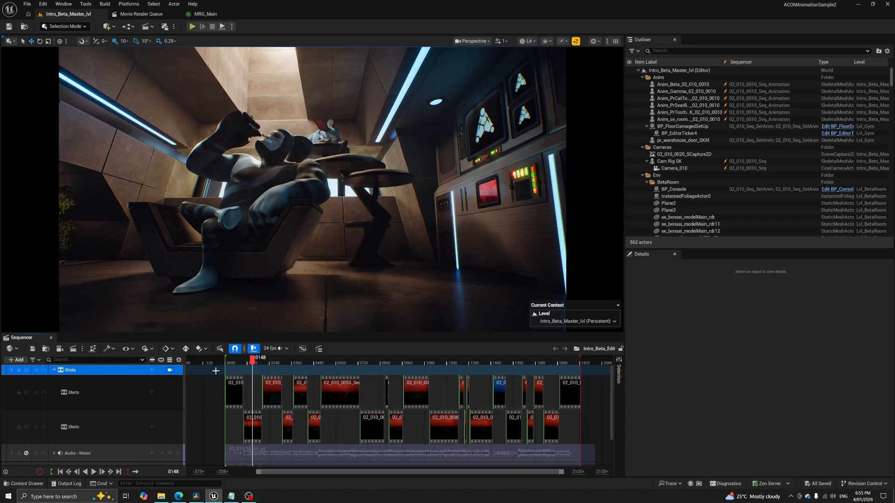
Switch to DaVinci Resolve and import the Intro_Beta_Edit EDL as a timeline in the Editorial bin, keeping the EDL frame rate at 24.
click(195, 497)
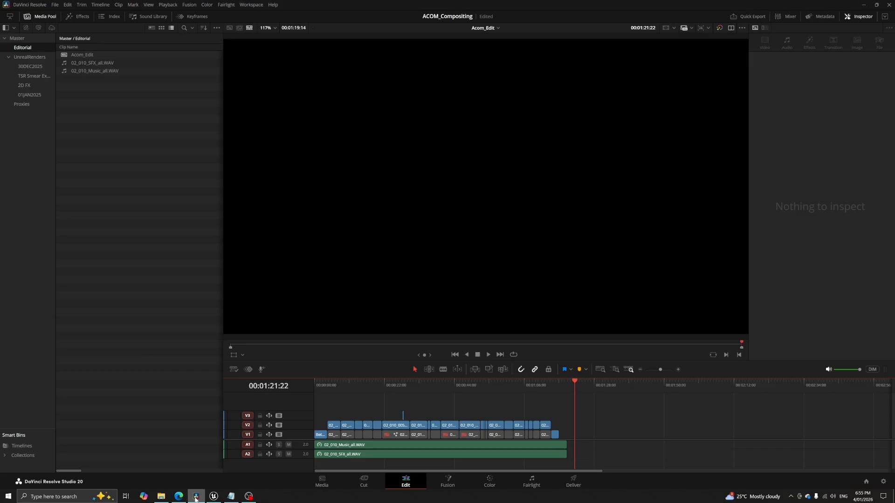
right_click(116, 124)
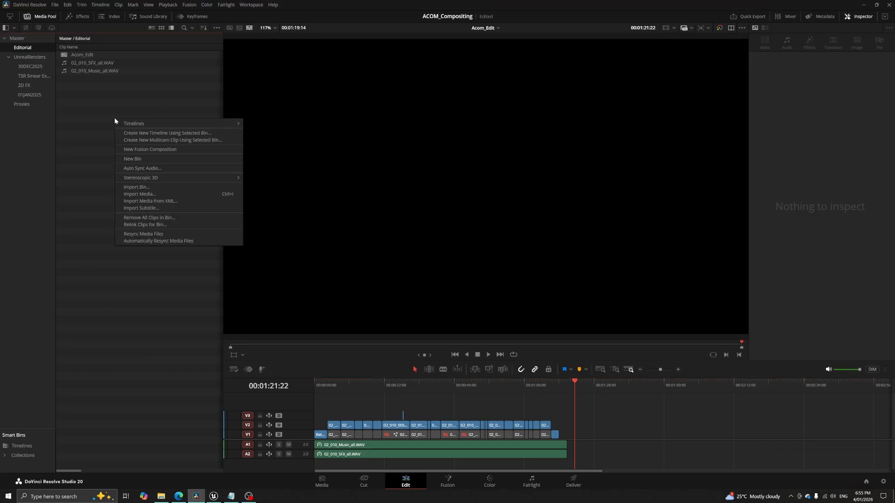
mouse_move(132, 126)
mouse_move(270, 132)
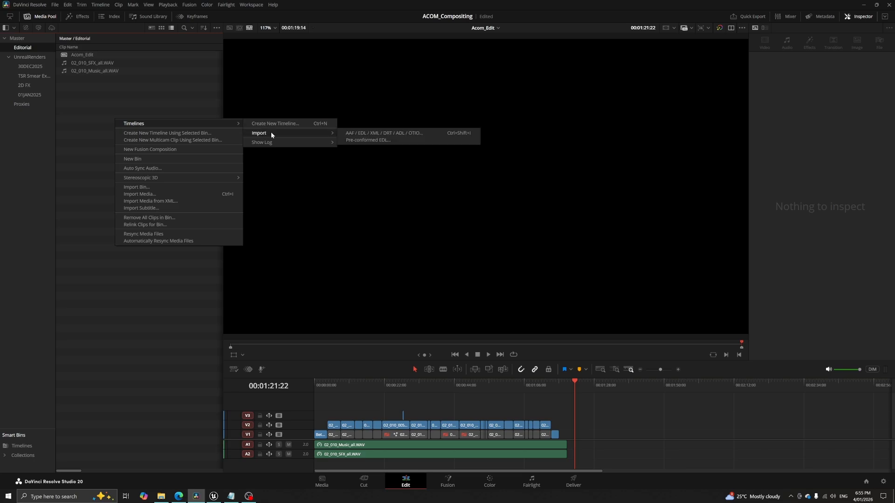
click(359, 134)
click(232, 57)
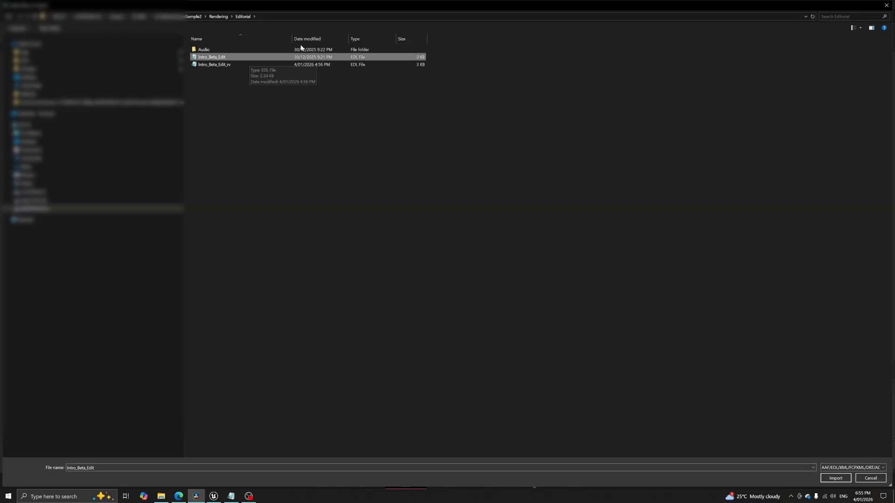
click(835, 479)
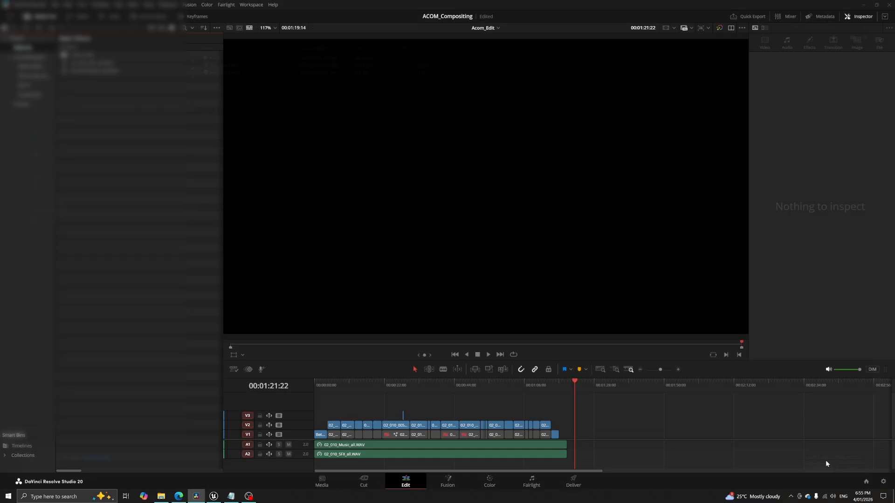
click(551, 341)
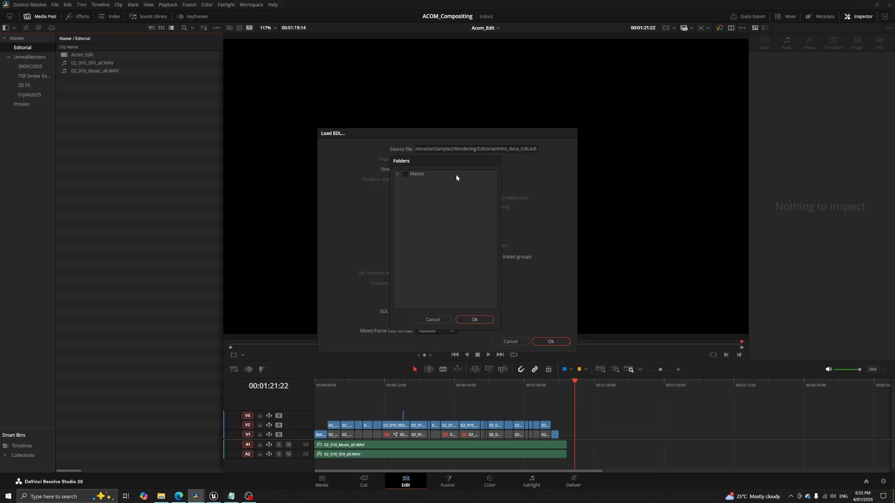
click(584, 321)
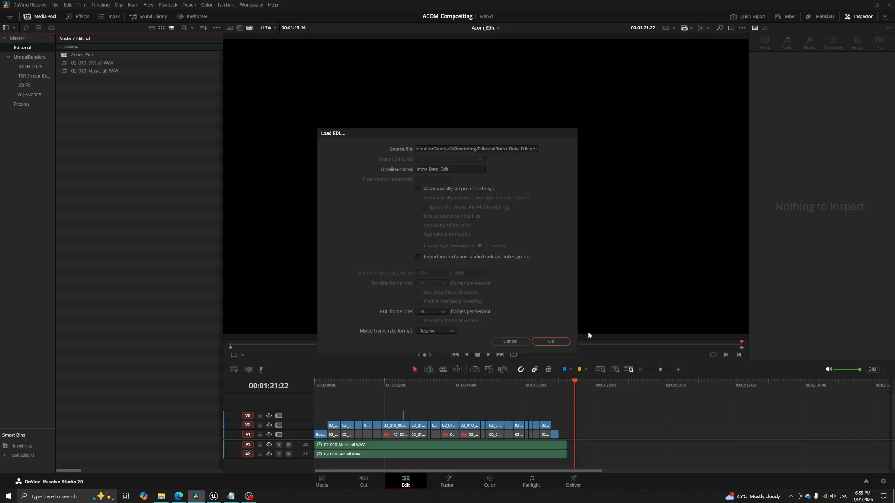
click(536, 306)
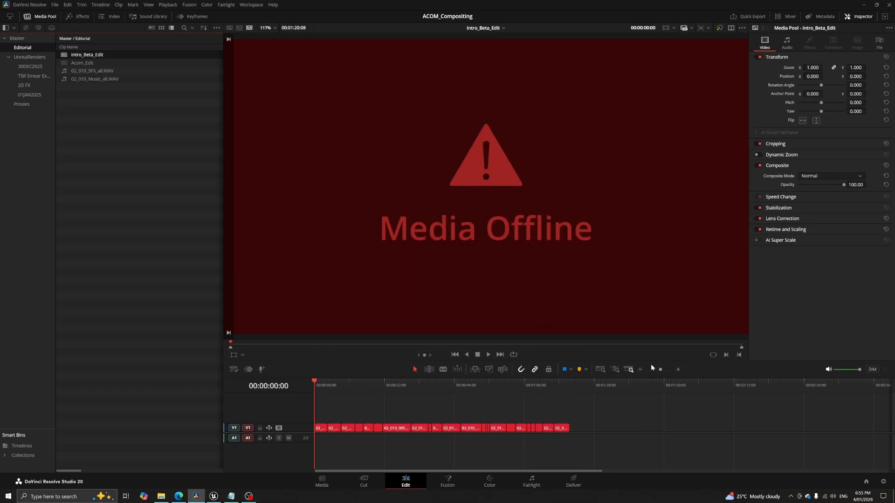
Look over the imported timeline's offline clips and select the 02_010_0050_Seq_RNDR_TSR_v002 EXR sequence in the 01JAN2025 bin.
key(ctrl+equal)
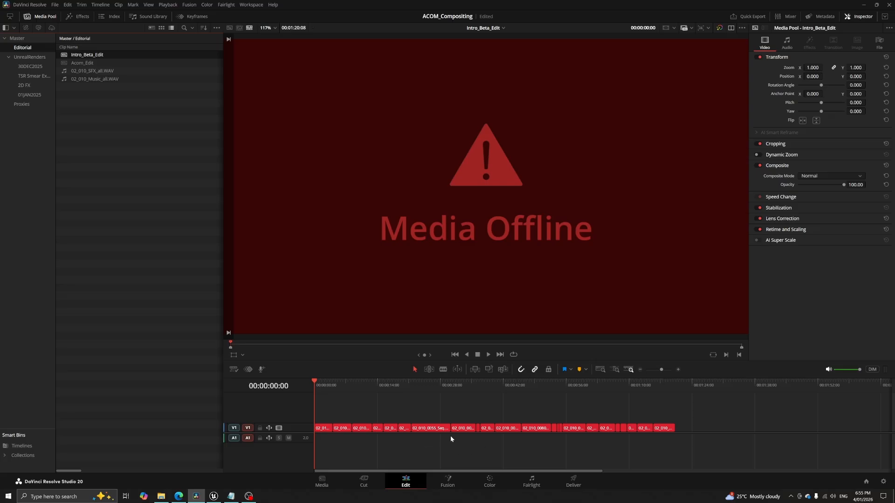
click(424, 394)
click(425, 386)
drag(660, 370, 663, 369)
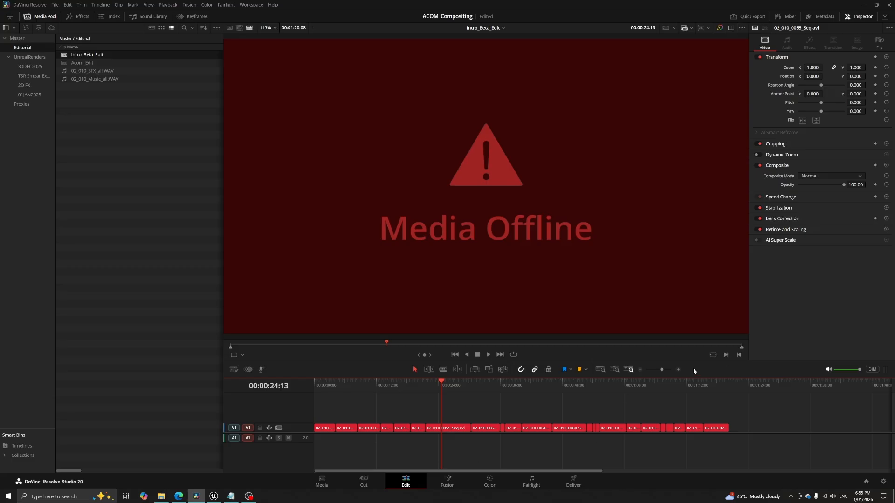
scroll(650, 410, up, 4)
scroll(655, 441, right, 3)
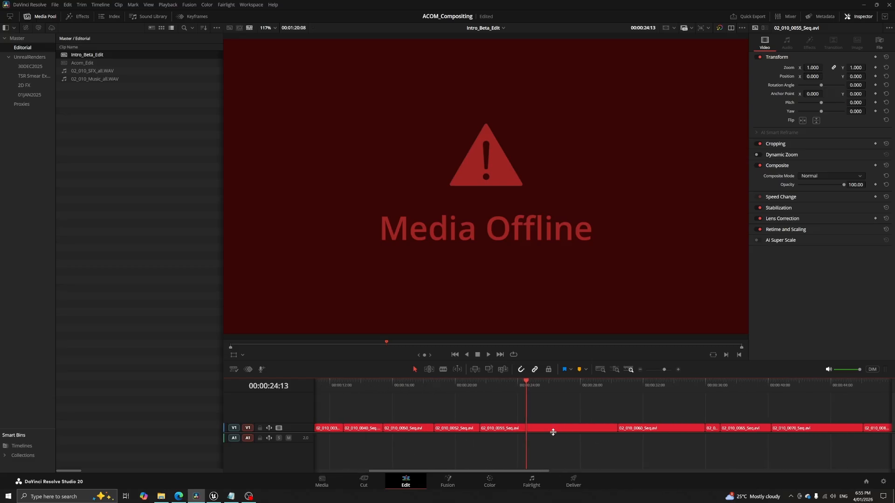
click(33, 94)
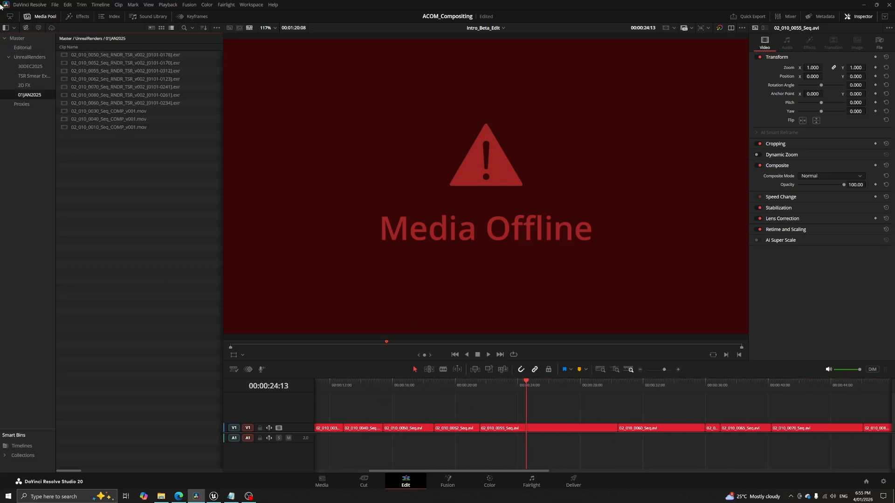
click(105, 301)
click(106, 55)
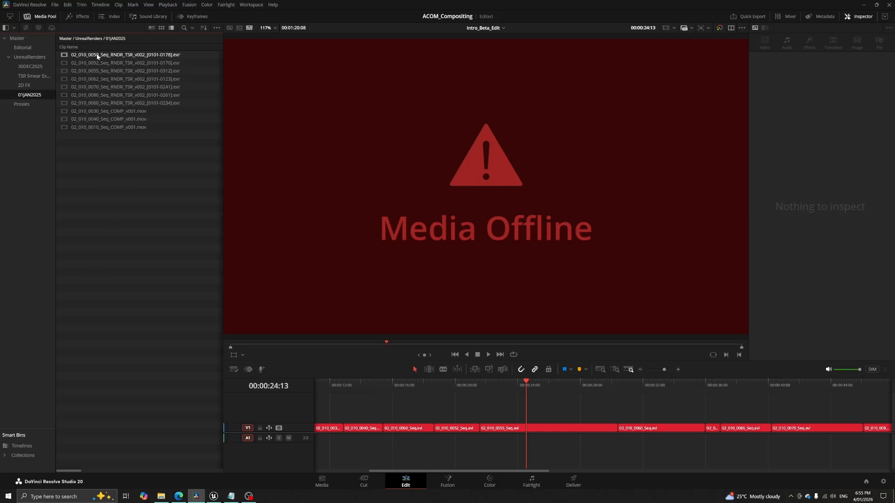
Conform lock the offline 02_010_0050_Seq timeline clip with the 02_010_0050_Seq_RNDR_TSR_v002 media pool clip and scrub the playhead over it.
scroll(470, 414, left, 2)
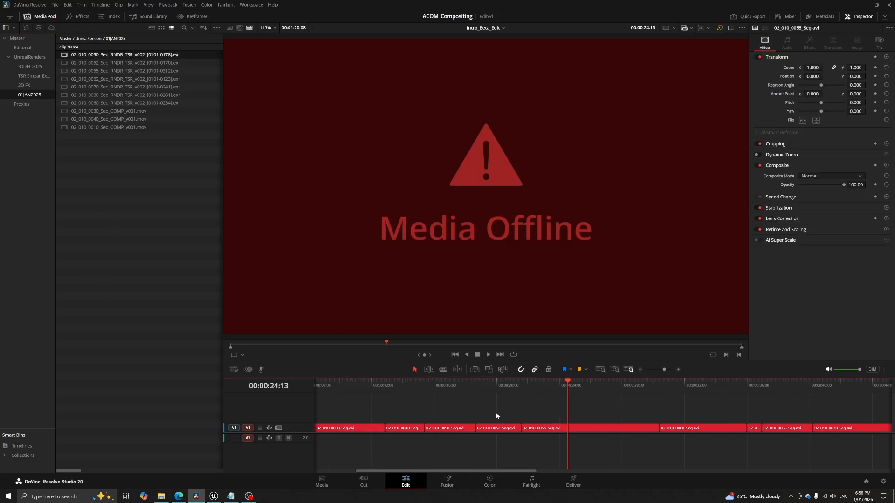
click(423, 385)
scroll(459, 409, left, 2)
click(138, 200)
click(110, 55)
click(481, 426)
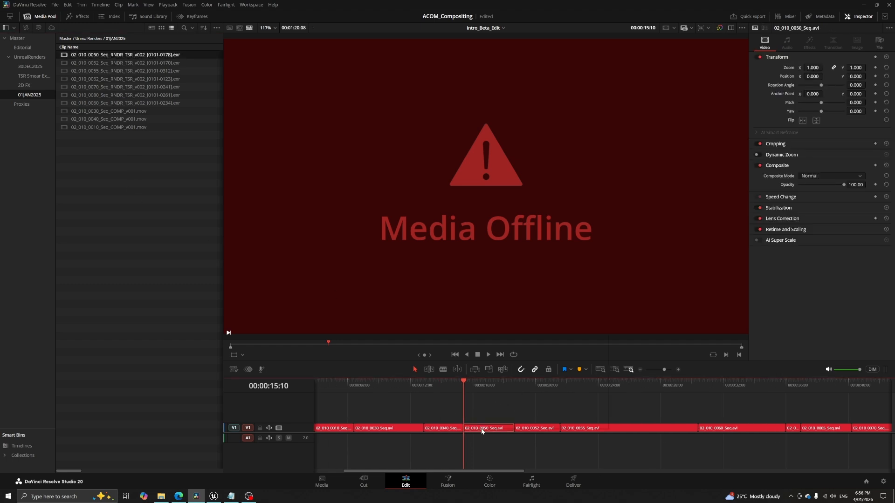
right_click(481, 426)
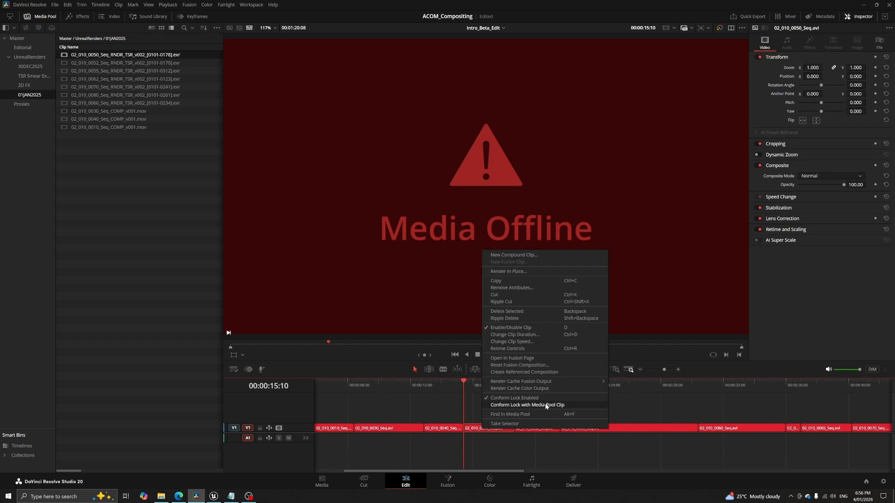
click(545, 405)
drag(464, 384, 502, 386)
click(463, 384)
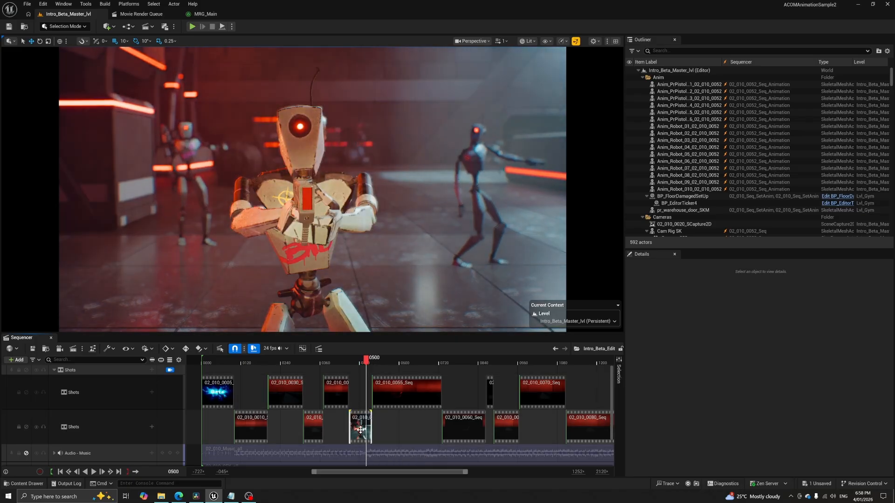
Open the 02_010_0052 shot in the sequencer and preview the laser effect around frame 154 with Proj_2dfx active and inactive.
double_click(361, 426)
scroll(134, 431, down, 4)
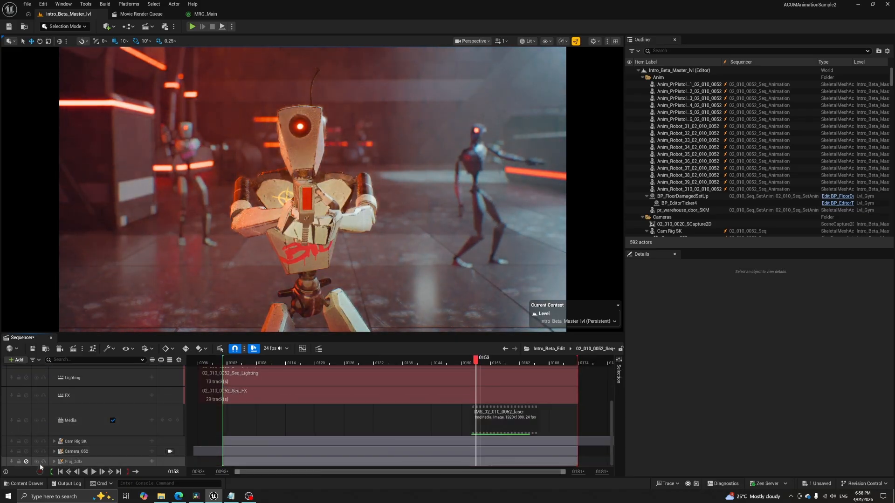
drag(475, 360, 489, 367)
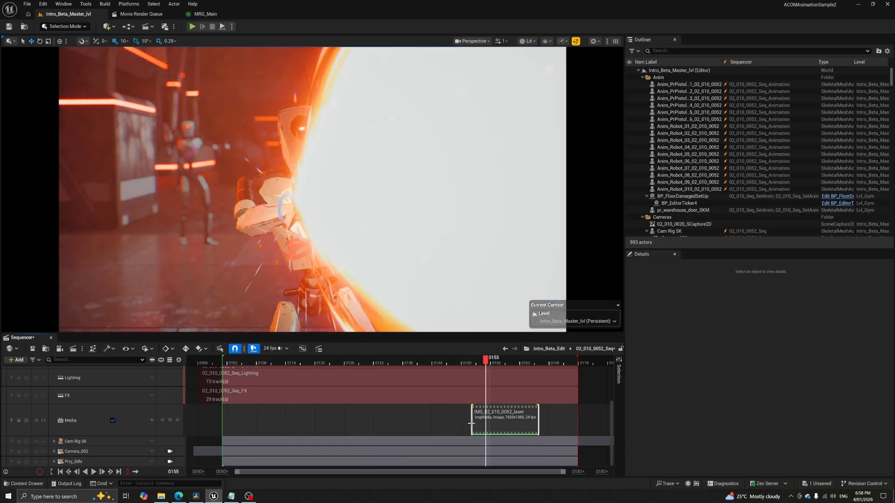
mouse_move(496, 361)
mouse_down()
mouse_move(514, 360)
mouse_move(470, 362)
mouse_move(481, 367)
mouse_up()
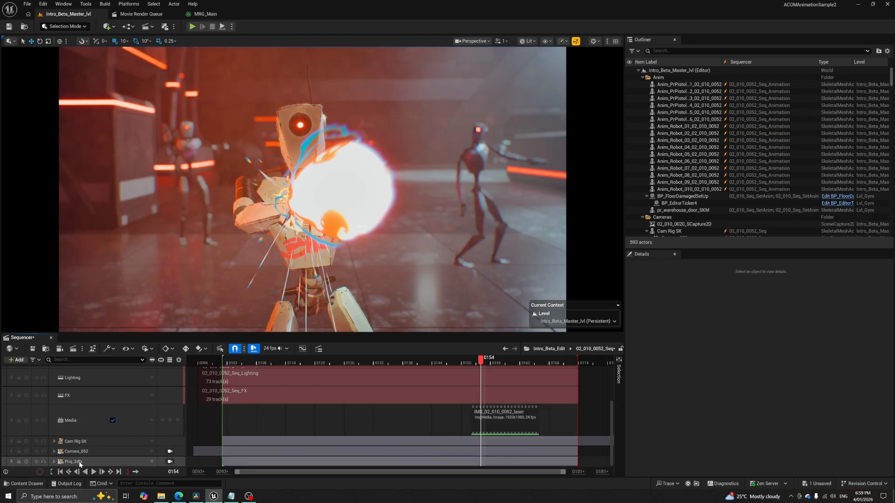
click(26, 463)
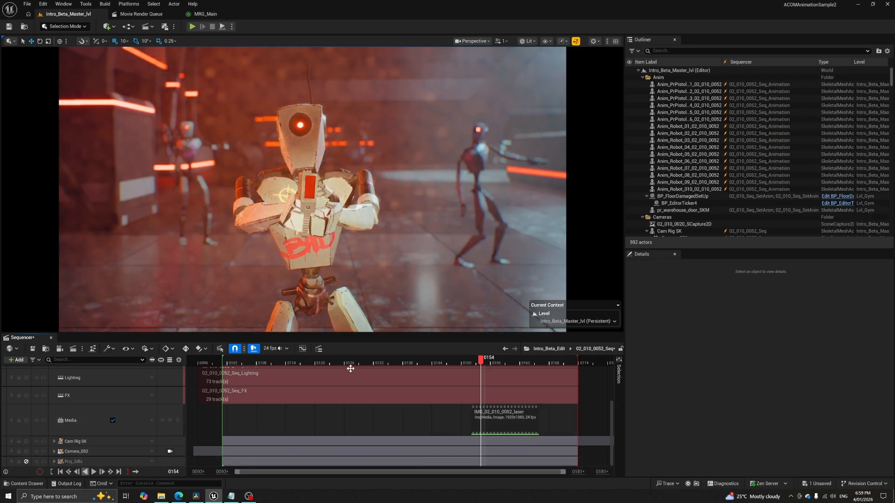
mouse_move(478, 363)
mouse_down()
mouse_move(462, 364)
mouse_move(501, 365)
mouse_move(481, 366)
mouse_up()
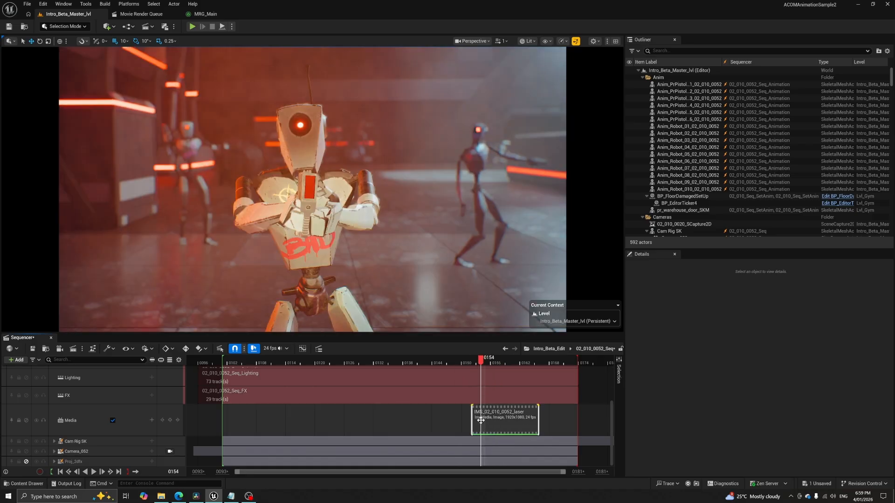
Frame the IMS_02_010_0052_laser media section, open its media source asset and examine the Sequence Path setting.
drag(510, 429, 501, 422)
key(f)
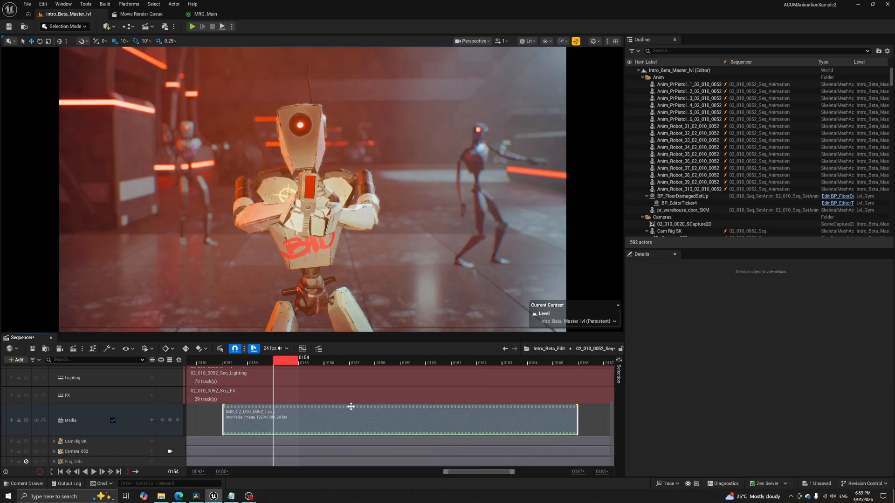
right_click(290, 422)
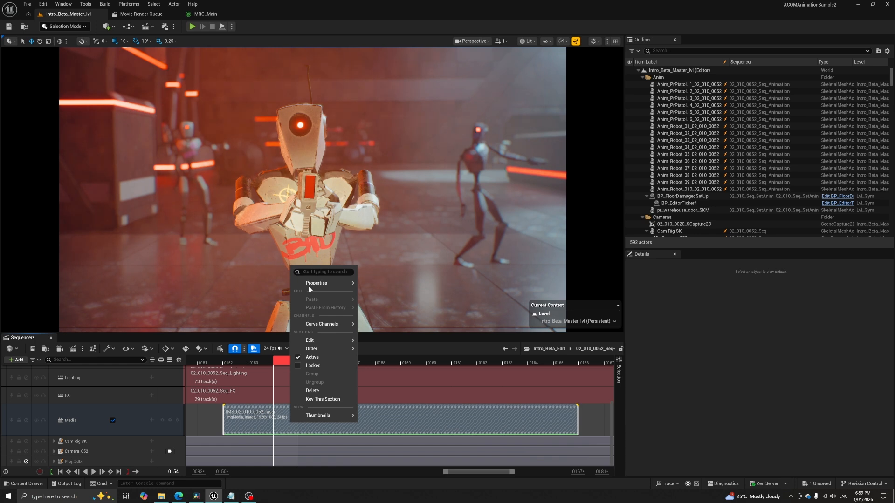
mouse_move(310, 285)
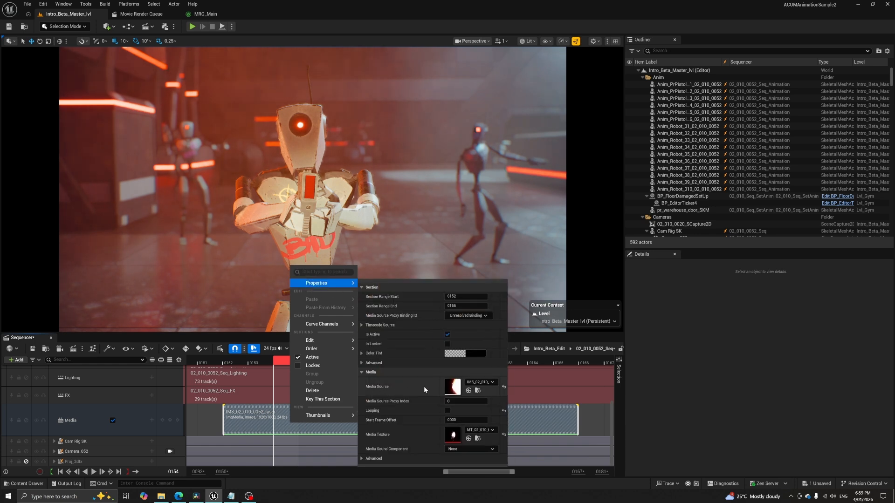
click(478, 391)
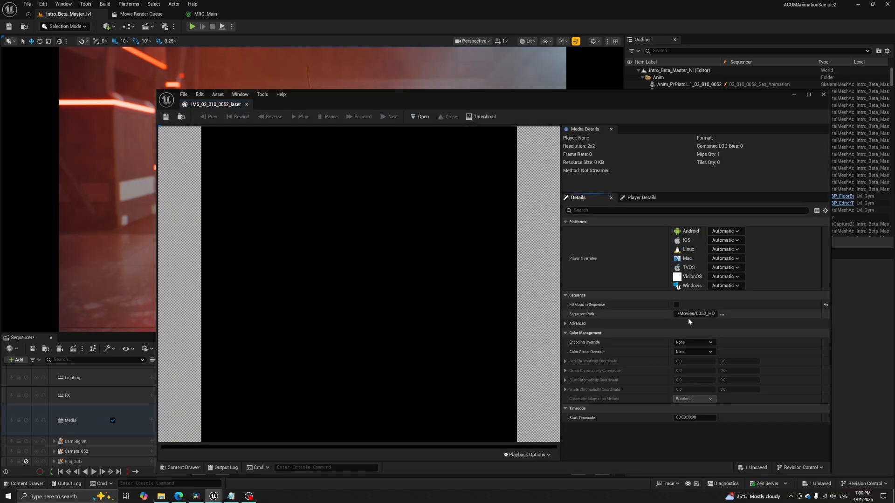
drag(688, 314, 716, 314)
click(699, 314)
click(617, 316)
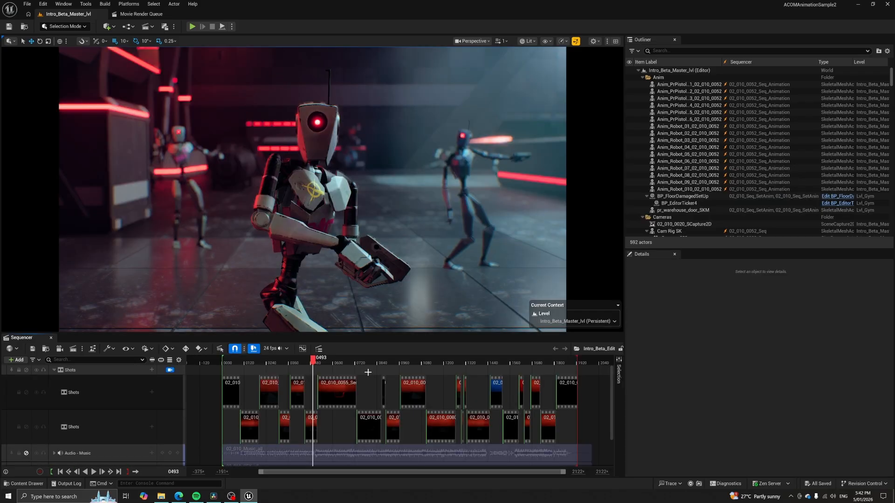
Disable the viewport's OCIO Display configuration that uses OCIO_Aces2.
mouse_move(366, 382)
mouse_down()
mouse_move(324, 381)
mouse_move(380, 368)
mouse_move(368, 396)
mouse_up()
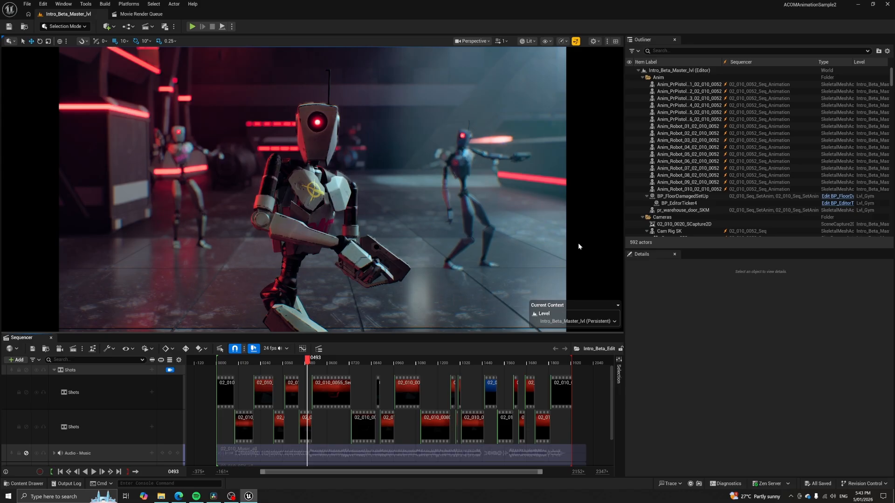
click(527, 42)
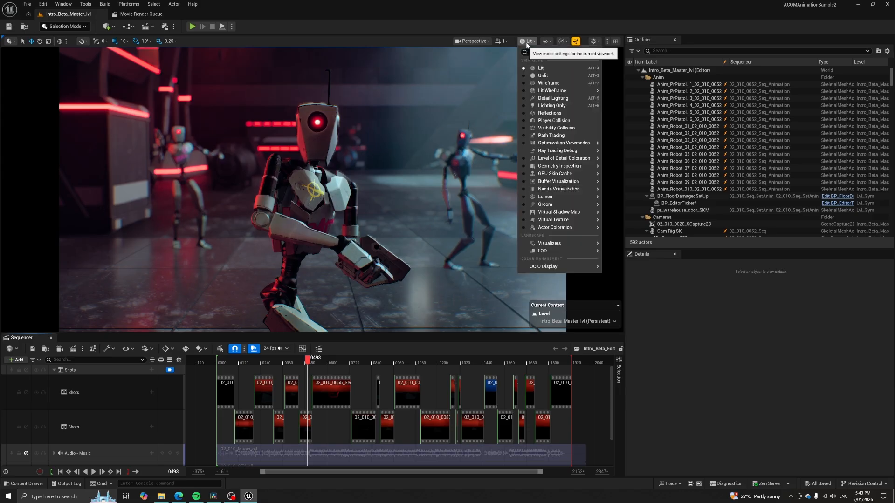
mouse_move(543, 267)
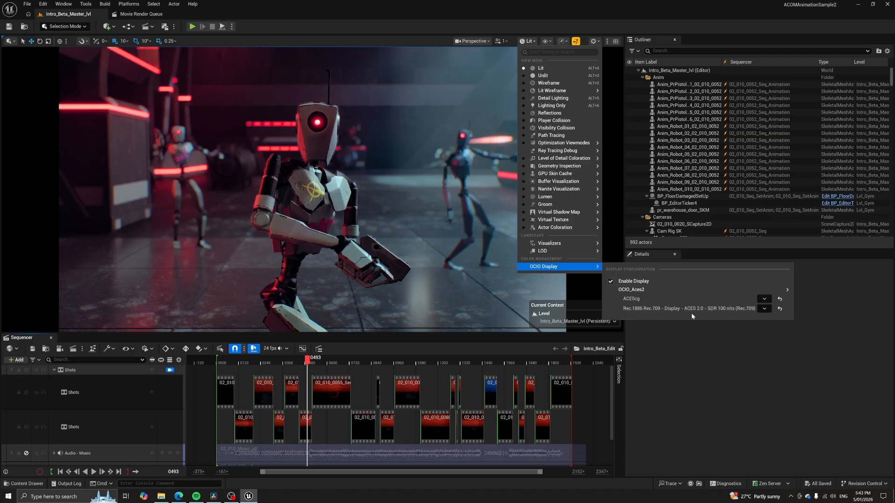
click(611, 282)
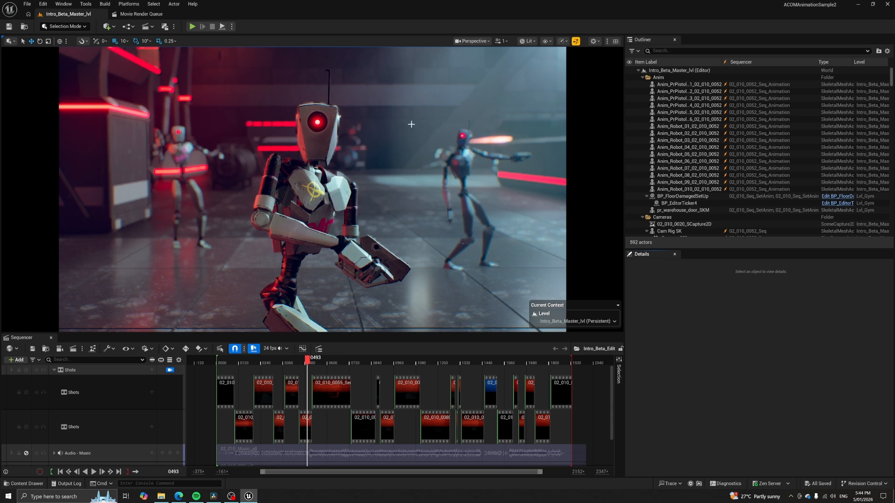
Re-enable the viewport's OCIO Display configuration that uses OCIO_Aces2.
click(527, 41)
mouse_move(580, 265)
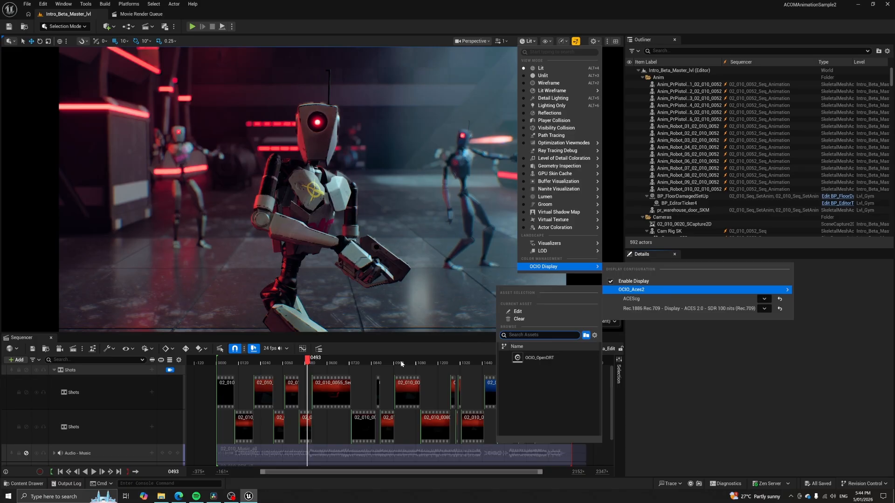
click(402, 364)
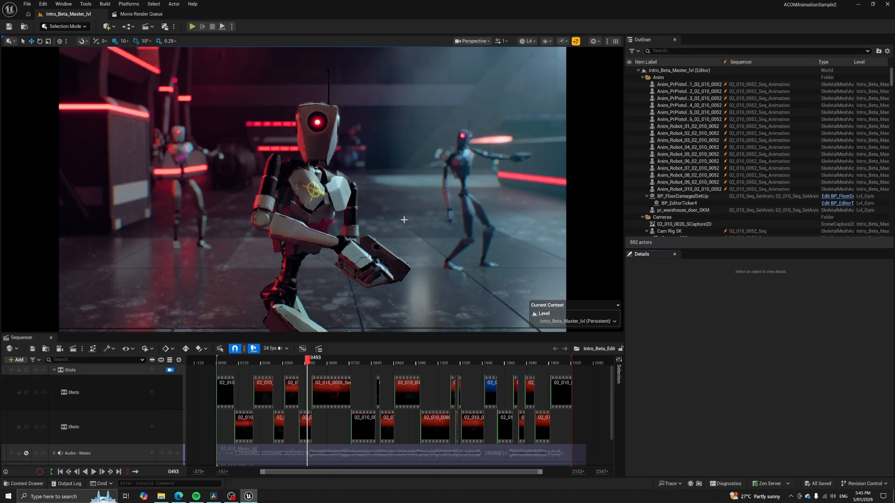
Examine which configuration assets can be chosen for the viewport's OCIO Display.
click(528, 41)
mouse_move(560, 267)
mouse_move(623, 290)
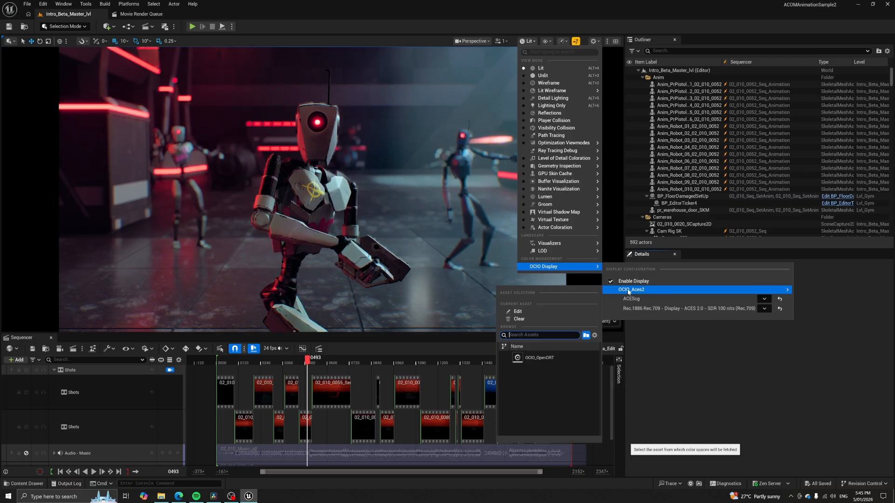
key(Escape)
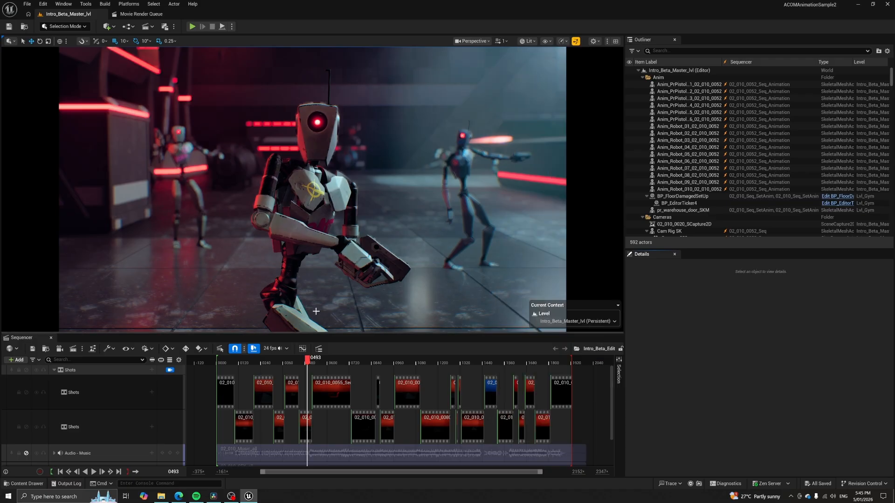
Create an OpenColorIO Configuration asset named OCIO_Aces in the Rendering folder and open it for editing.
click(25, 484)
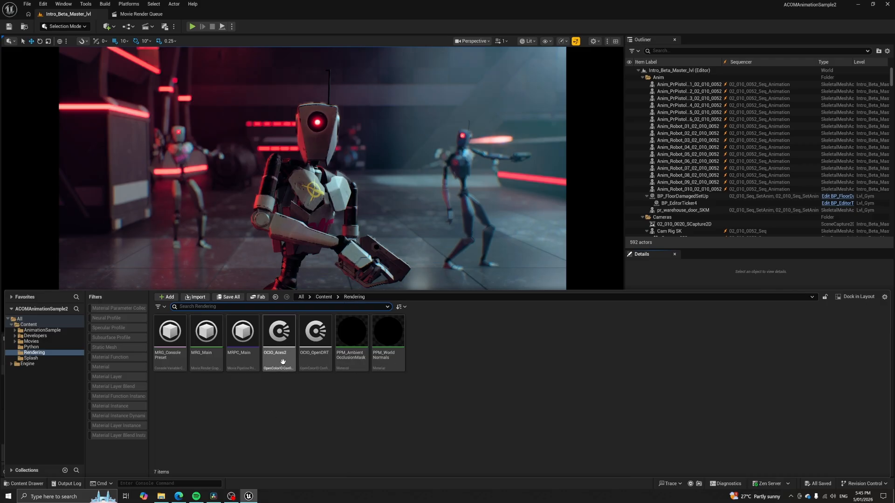
mouse_move(278, 363)
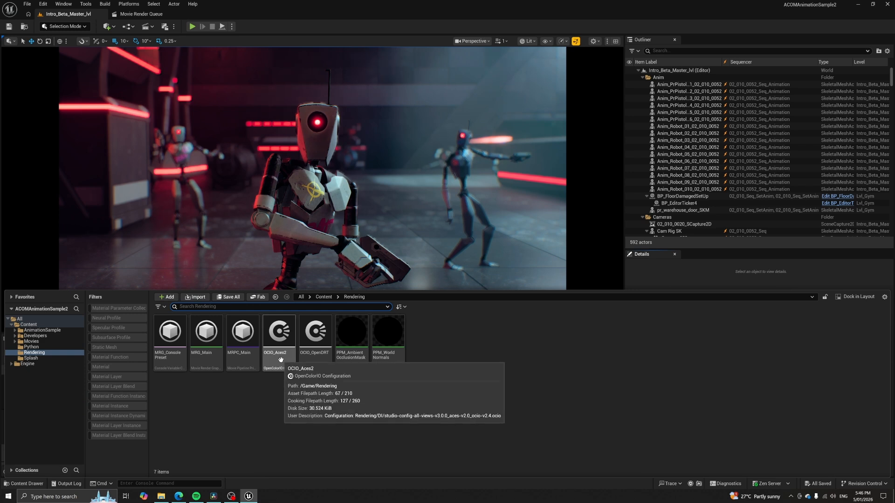
click(294, 386)
right_click(314, 399)
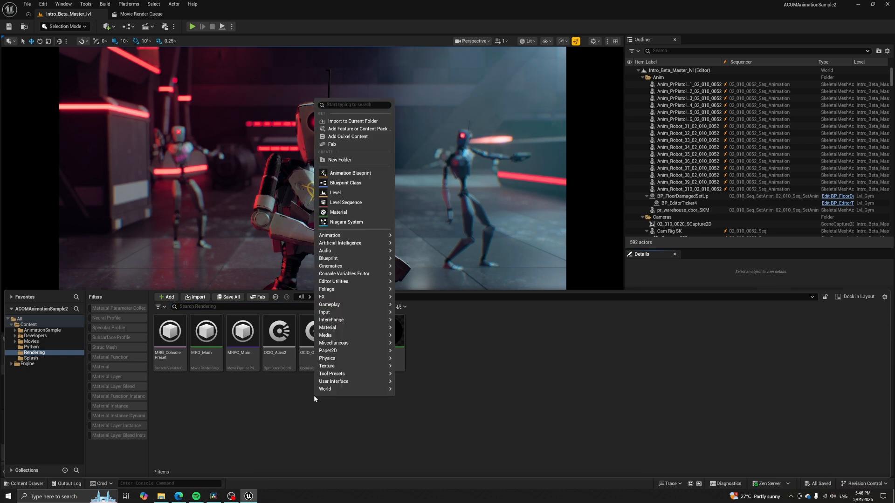
text(opencolor)
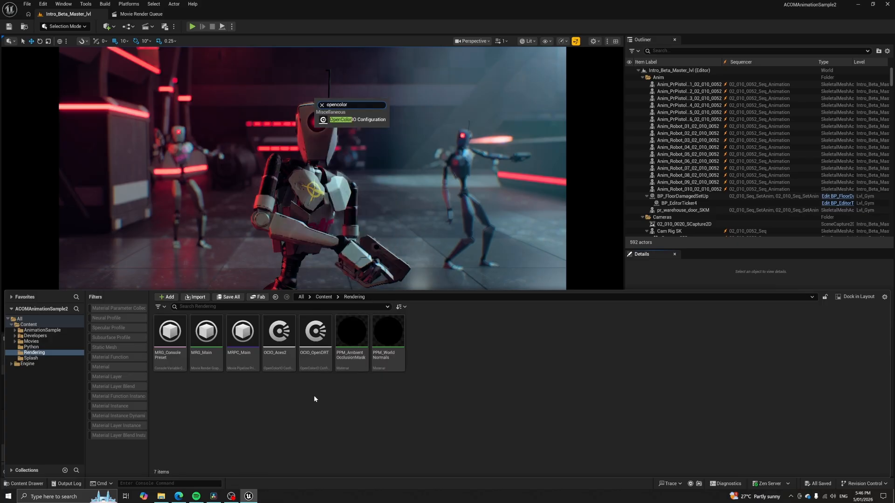
click(356, 122)
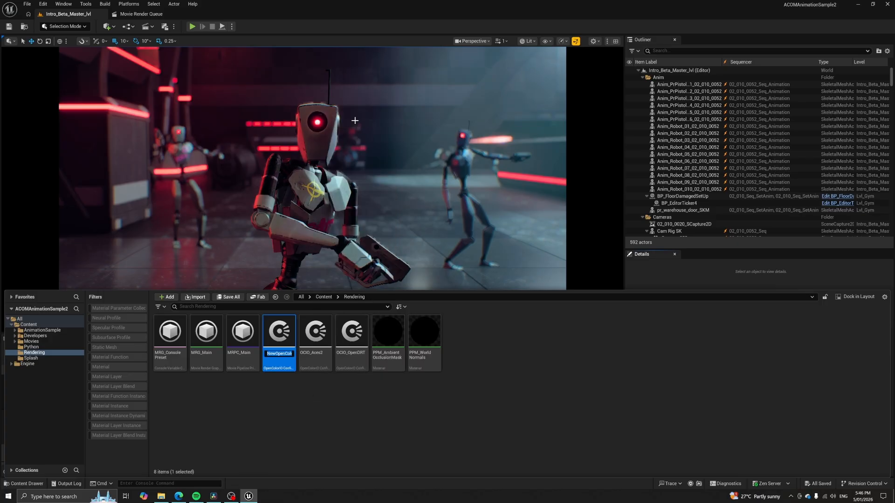
text(O)
key(Return)
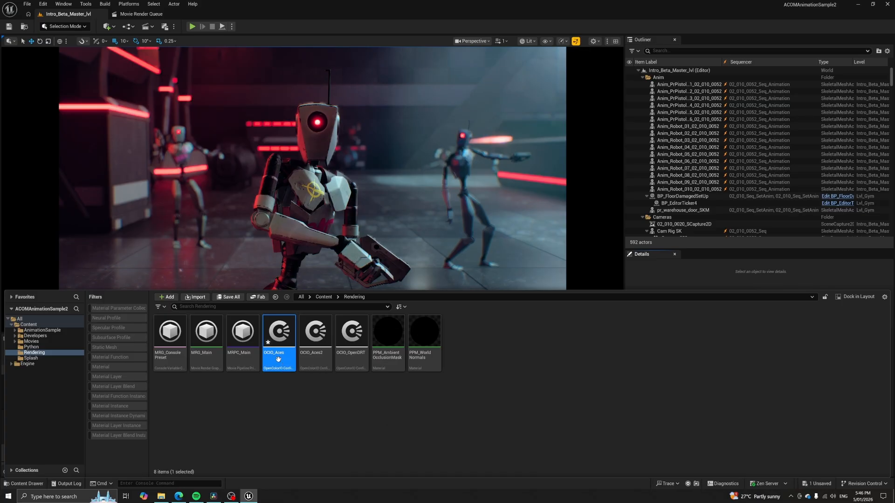
double_click(279, 359)
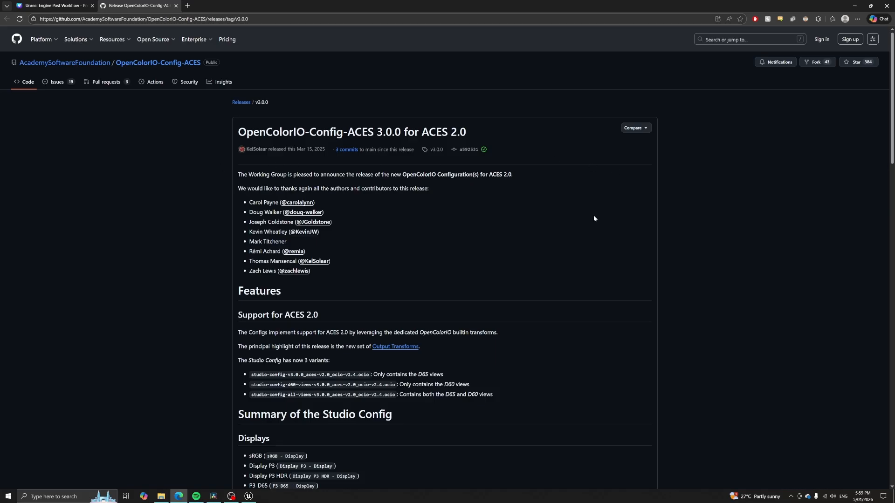
Look through the OpenColorIO-Config-ACES 3.0.0 release page on GitHub down to its lower sections.
scroll(569, 218, down, 20)
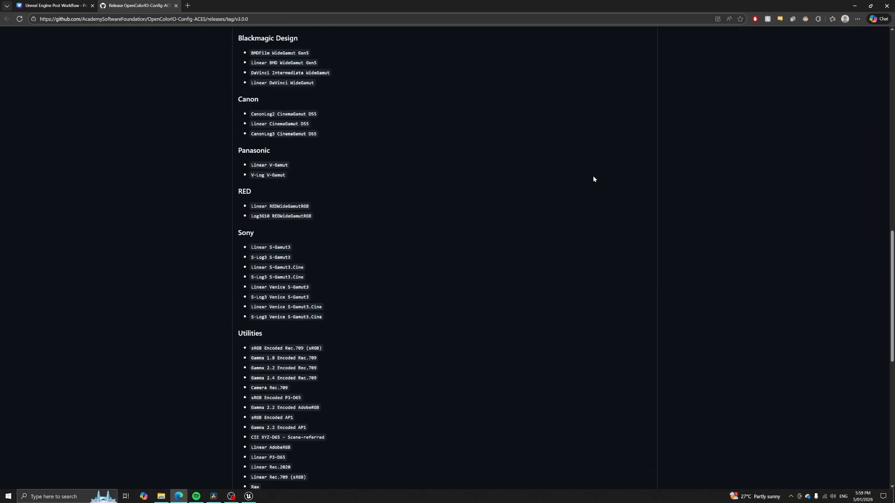
scroll(595, 169, down, 4)
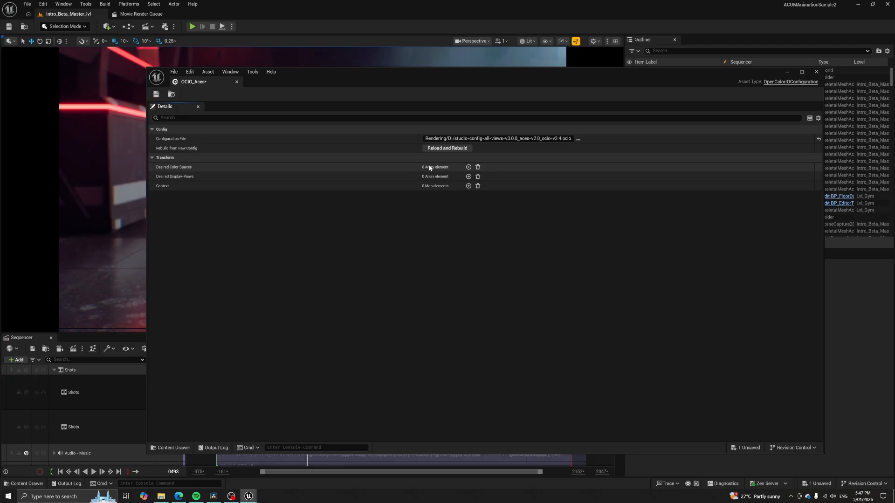
Add one desired color space to the OCIO_Aces configuration and set it to ACEScg.
click(468, 167)
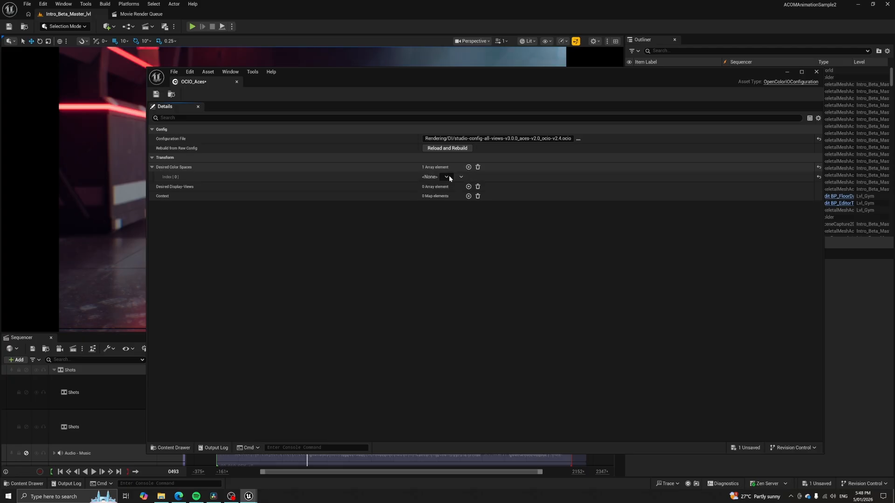
click(446, 177)
mouse_move(458, 205)
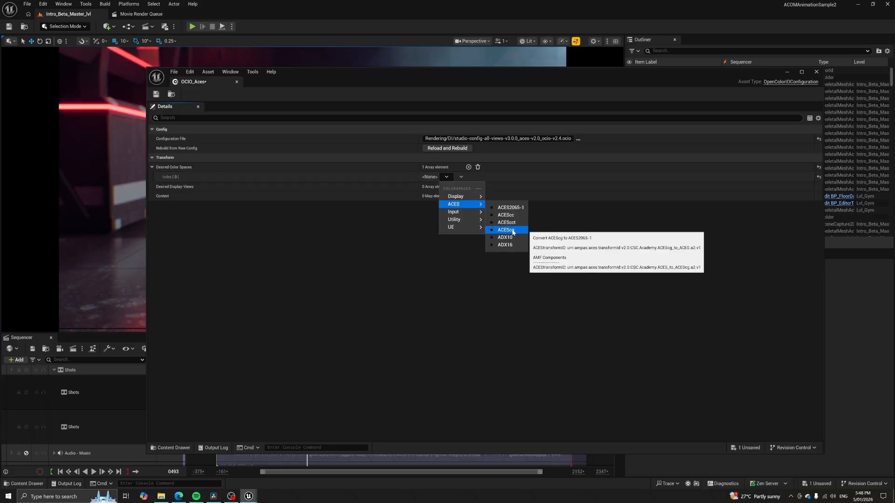
click(506, 230)
Add the Rec.1886 Rec.709 display-view with ACES 2.0 - SDR 100 nits (Rec.709) to OCIO_Aces, and save and close the asset.
click(469, 187)
click(446, 197)
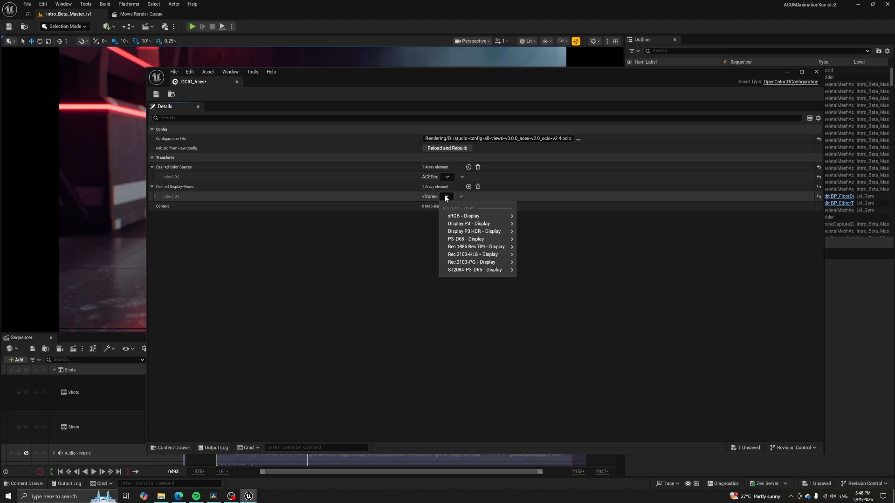
mouse_move(508, 247)
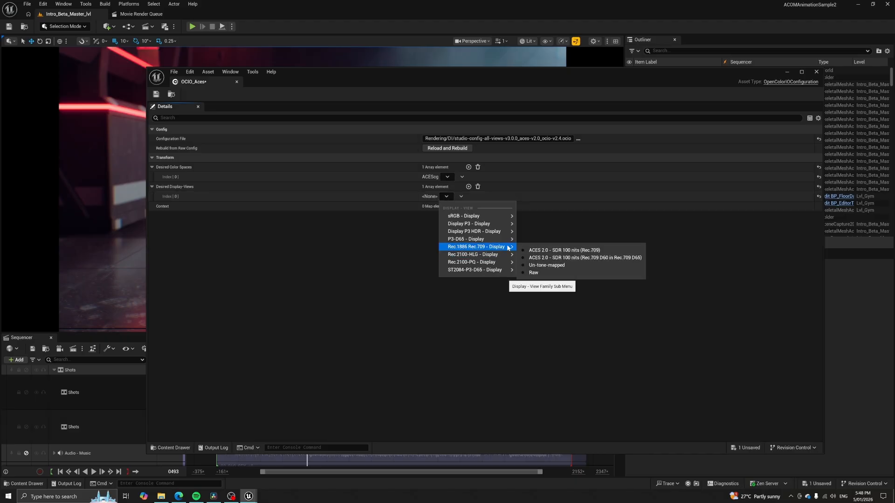
click(600, 252)
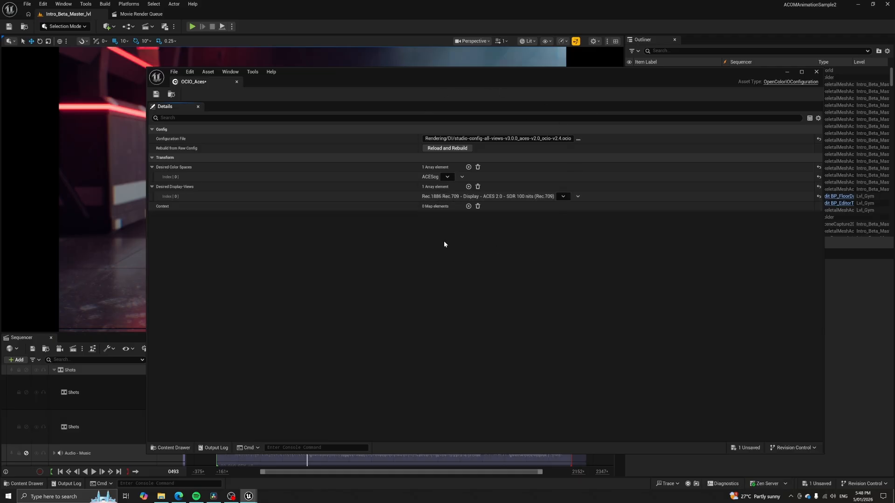
click(156, 94)
click(816, 72)
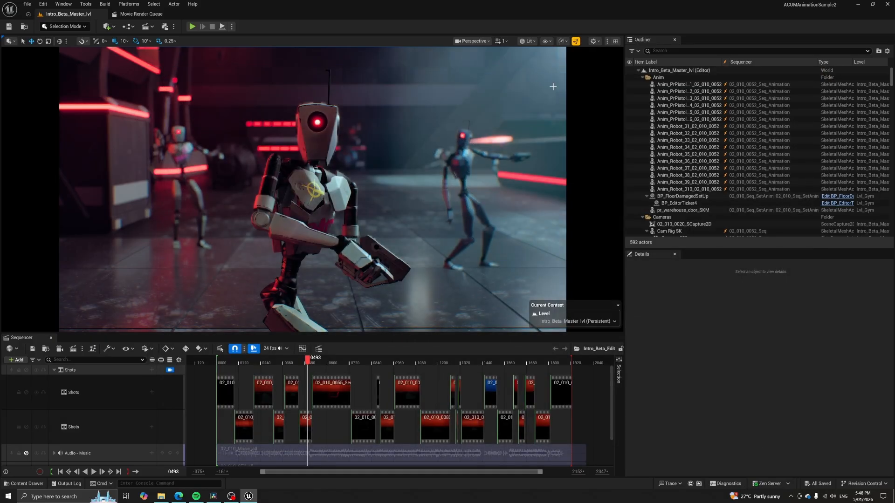
Set the viewport's OCIO Display to OCIO_Aces, converting from ACEScg to Rec.1886 Rec.709 - Display - ACES 2.0 - SDR 100 nits (Rec.709).
click(523, 41)
mouse_move(549, 265)
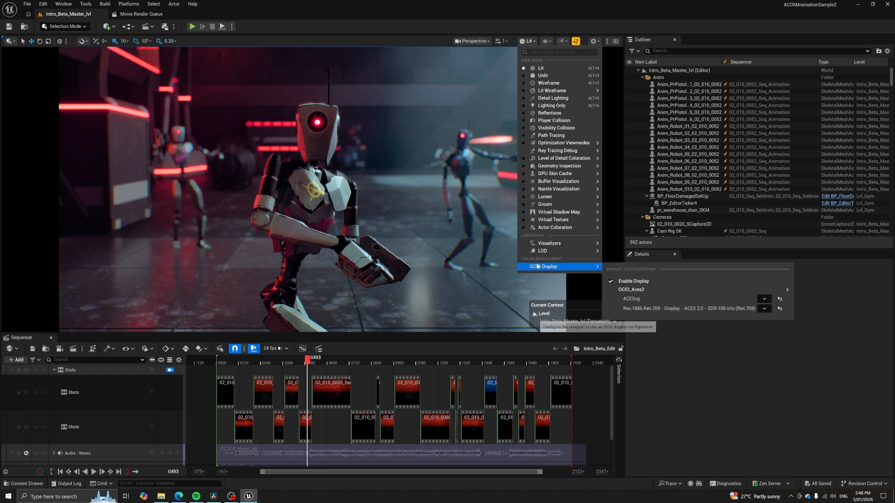
mouse_move(642, 294)
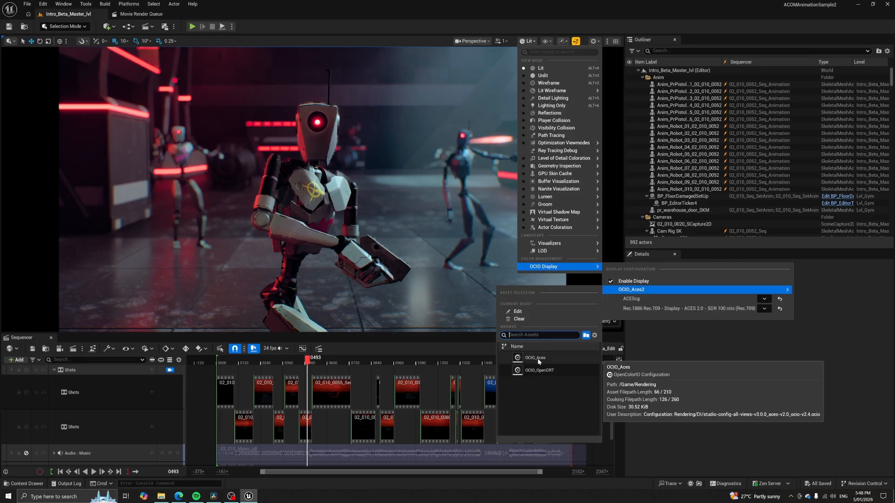
click(536, 358)
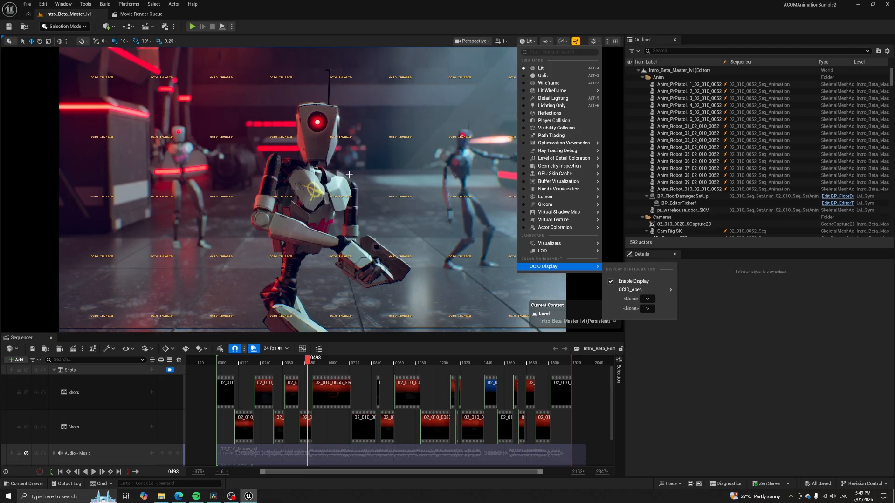
click(648, 299)
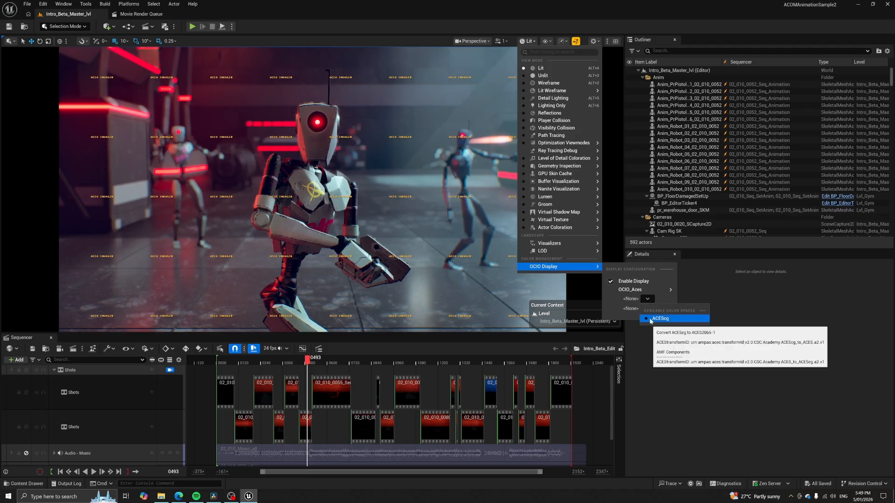
click(654, 319)
click(649, 309)
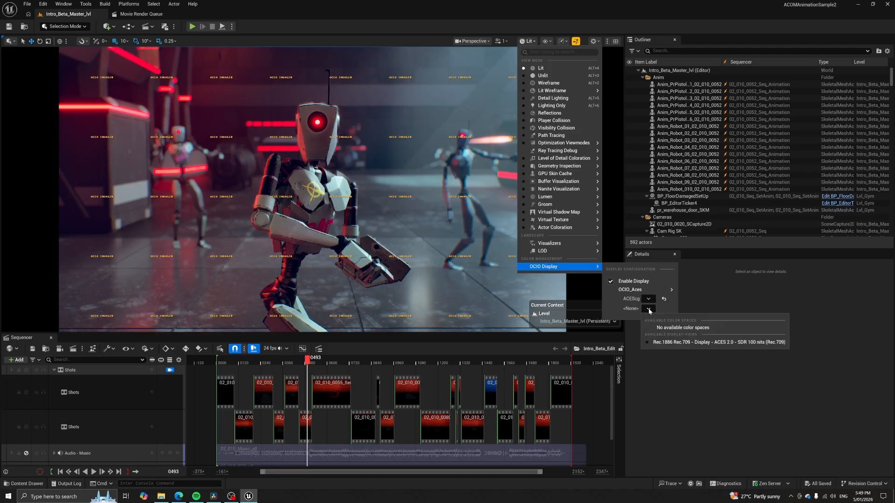
click(677, 344)
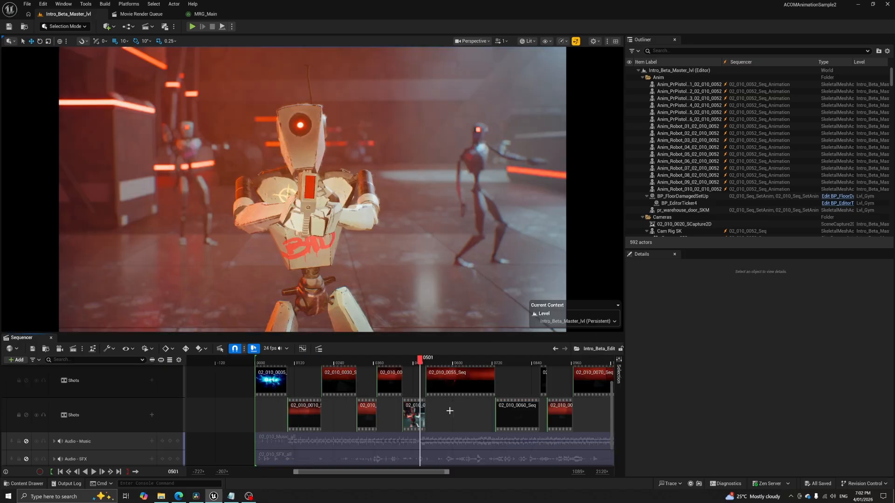
Switch to DaVinci Resolve, disable the COMP clips on track V2 and enable the render clips on track V1.
click(197, 497)
drag(317, 425, 553, 427)
key(d)
click(545, 436)
shift+click(334, 436)
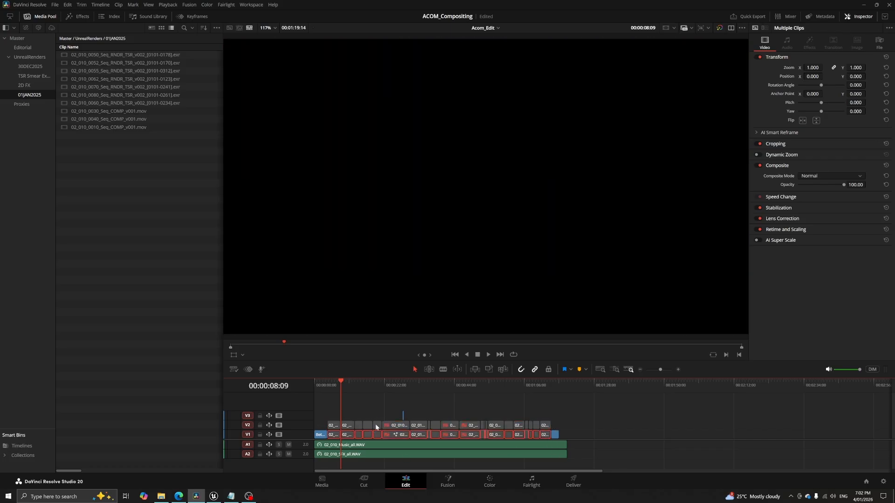
key(d)
Place the playhead at 00:00:16:07 over the 02_010_0050 shot and clear the clip selection.
scroll(650, 373, up, 5)
click(607, 383)
scroll(541, 410, right, 4)
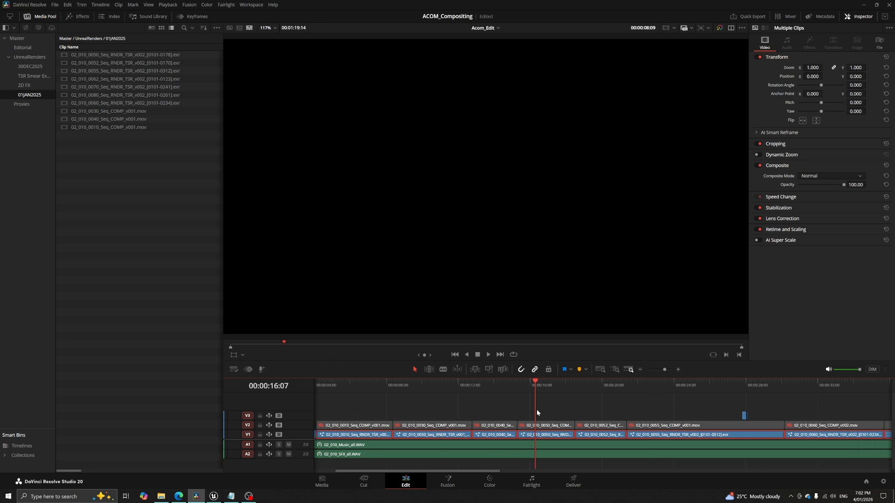
scroll(561, 407, right, 2)
click(507, 405)
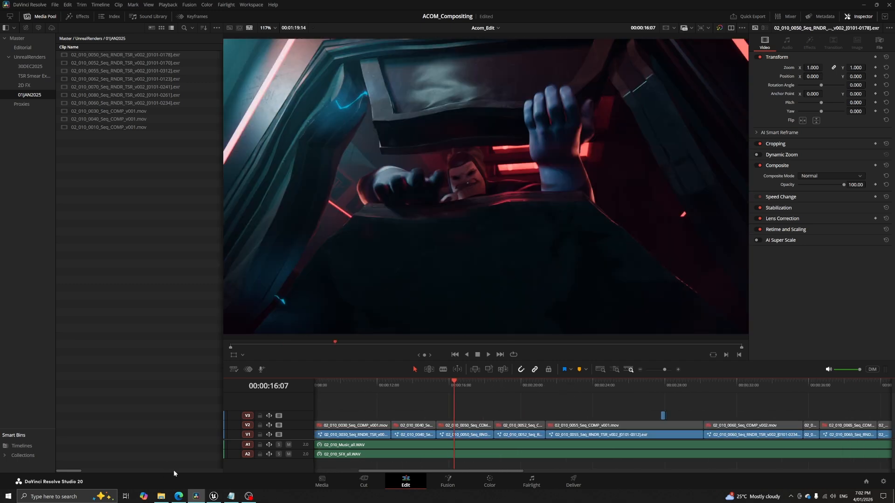
Switch to the Canva presentation to read the Resolve Workflow slide, and return to DaVinci Resolve.
click(179, 496)
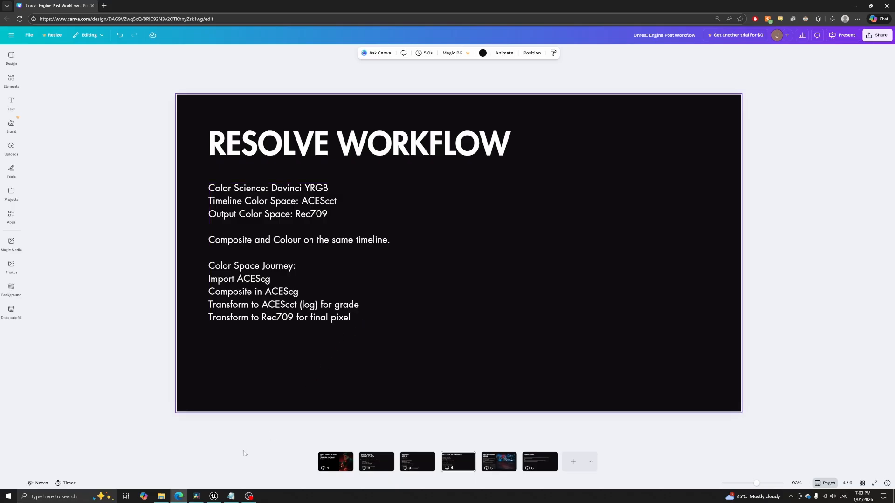
click(196, 496)
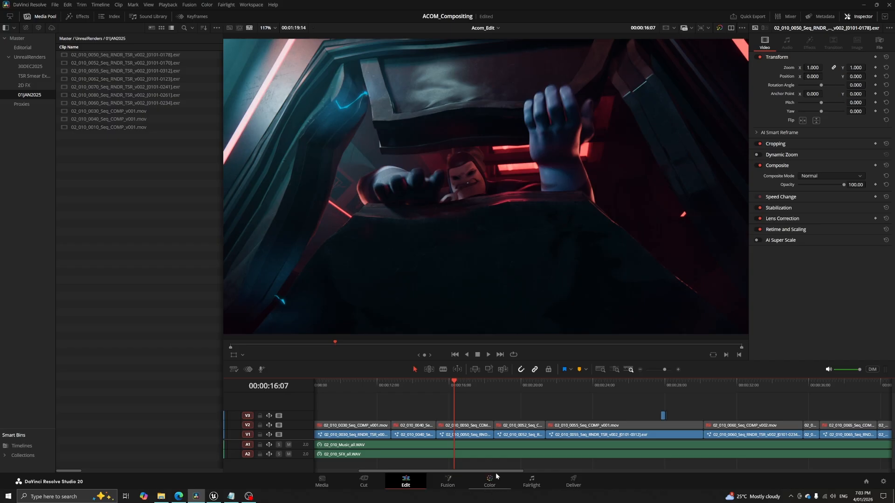
Open the 02_010_0050 render clip from track V1 in Fusion and apply a layout preset that places the node graph beside the viewers.
click(465, 436)
click(449, 480)
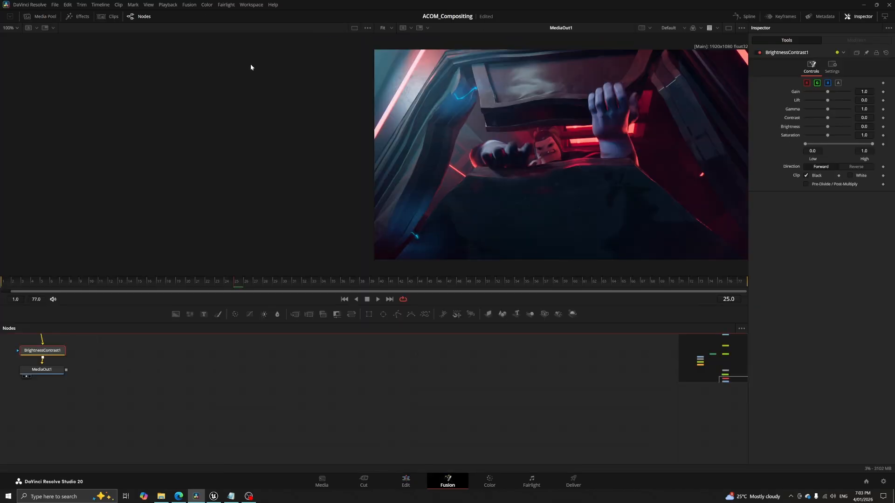
click(251, 4)
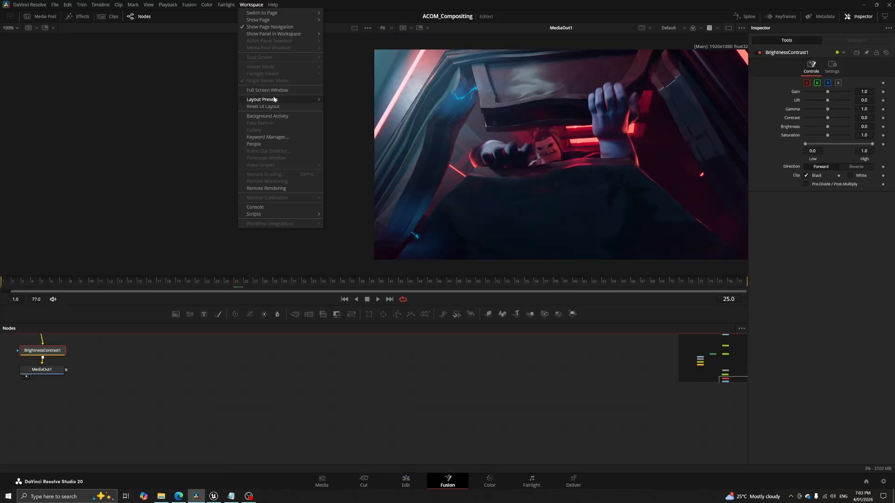
mouse_move(280, 99)
mouse_move(357, 117)
click(420, 142)
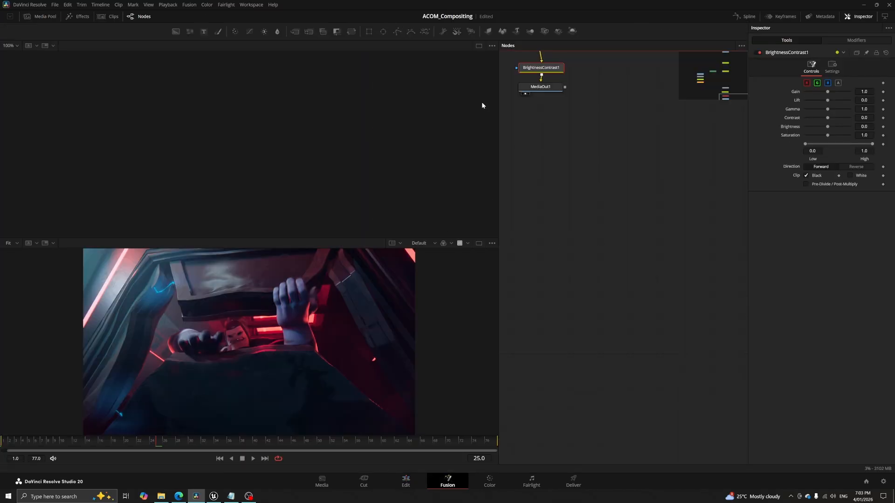
Bring the full node graph into view and display the MediaIn3 node's output in the viewer.
drag(559, 142, 690, 423)
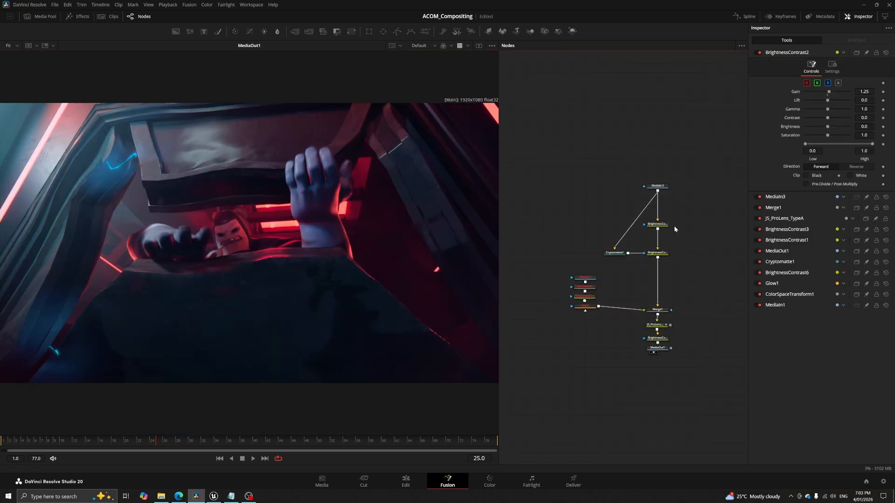
click(661, 186)
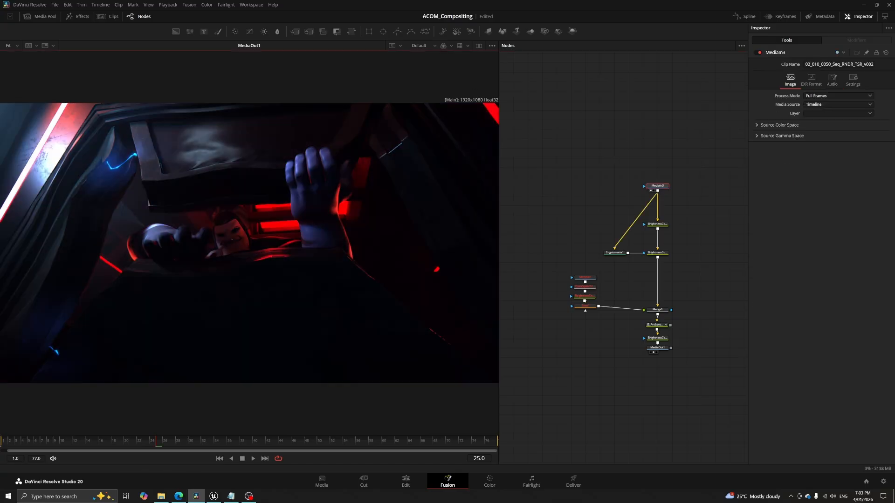
Toggle the Fusion viewer's LUT and open the ACES Transform settings to check its input and output transforms.
click(459, 46)
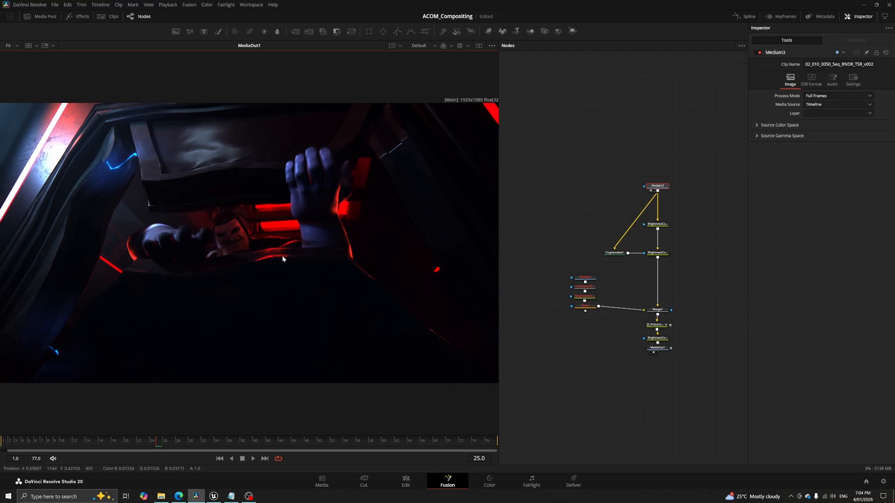
click(460, 46)
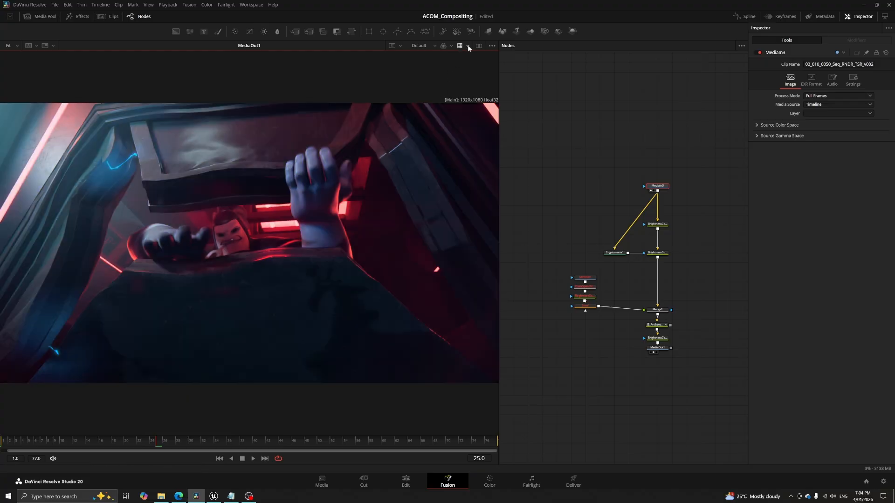
click(468, 46)
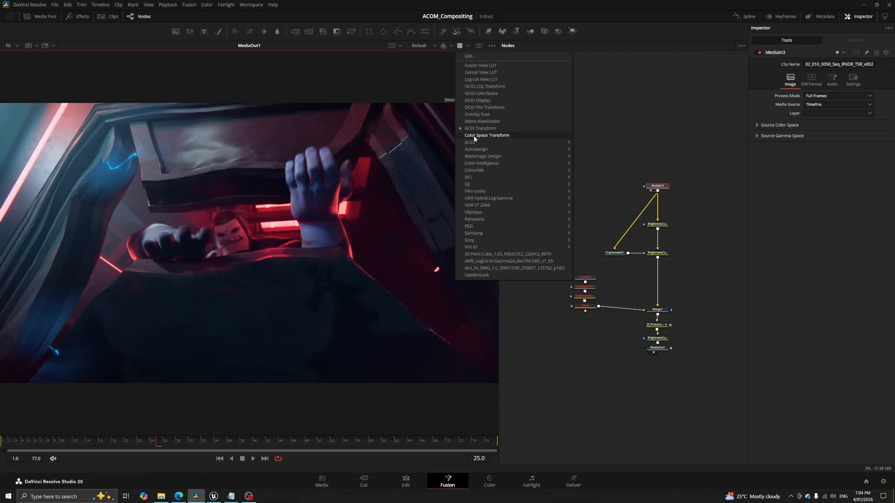
click(480, 56)
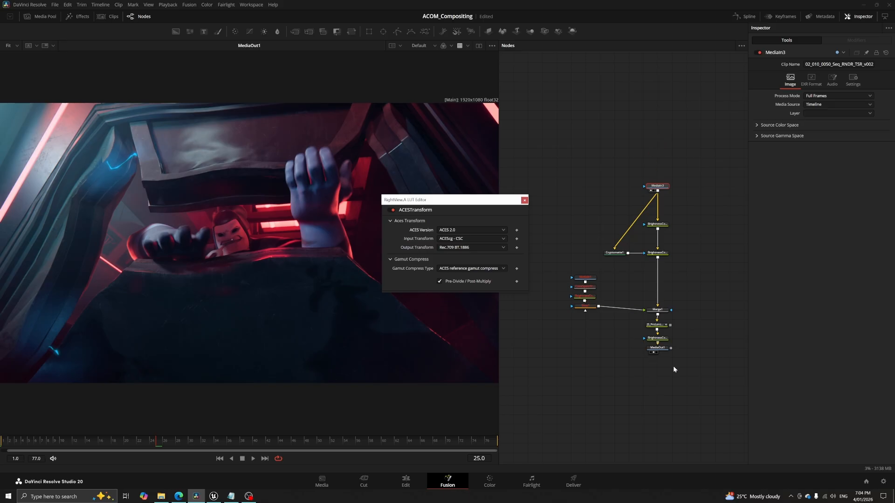
scroll(664, 362, up, 3)
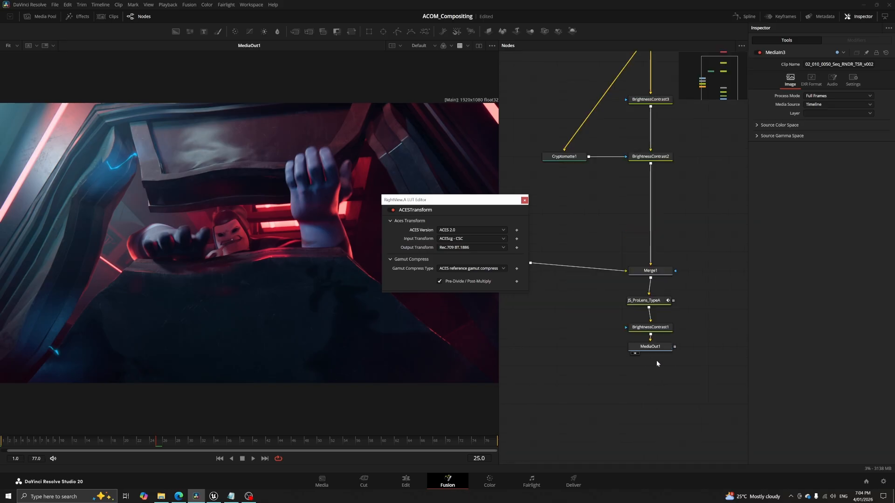
Turn off the viewer LUT and select all the nodes in the Fusion graph.
click(460, 46)
drag(96, 120, 500, 381)
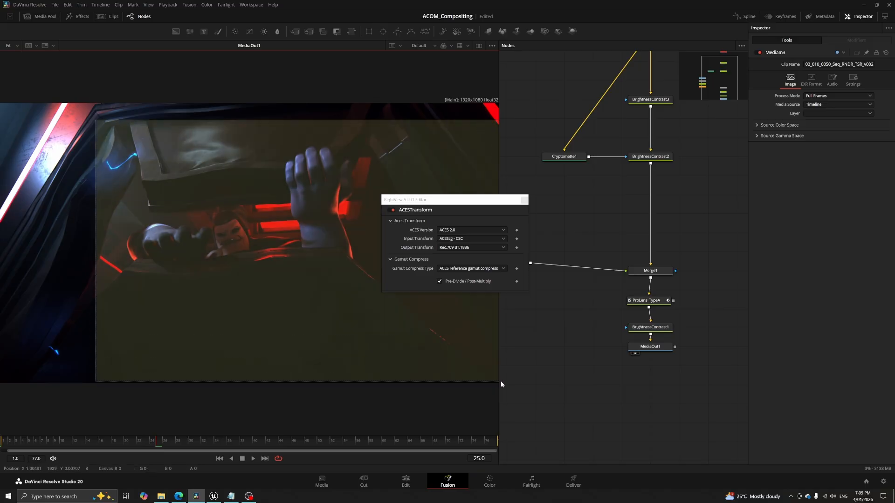
scroll(659, 261, down, 5)
mouse_move(584, 195)
mouse_down()
mouse_move(674, 267)
mouse_move(689, 259)
mouse_up()
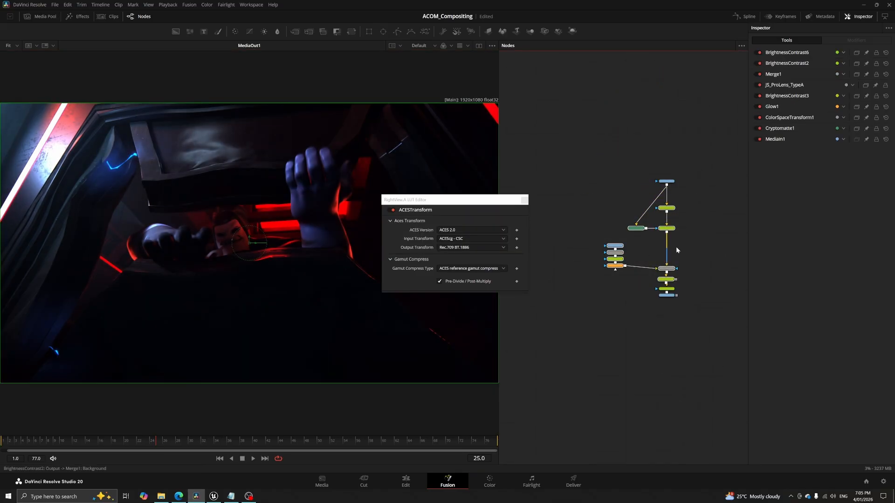
key(ctrl+a)
drag(558, 112, 704, 359)
Close the LUT editor and toggle the ACES Transform viewer LUT to compare the image with and without it.
click(463, 47)
click(460, 45)
scroll(709, 354, up, 2)
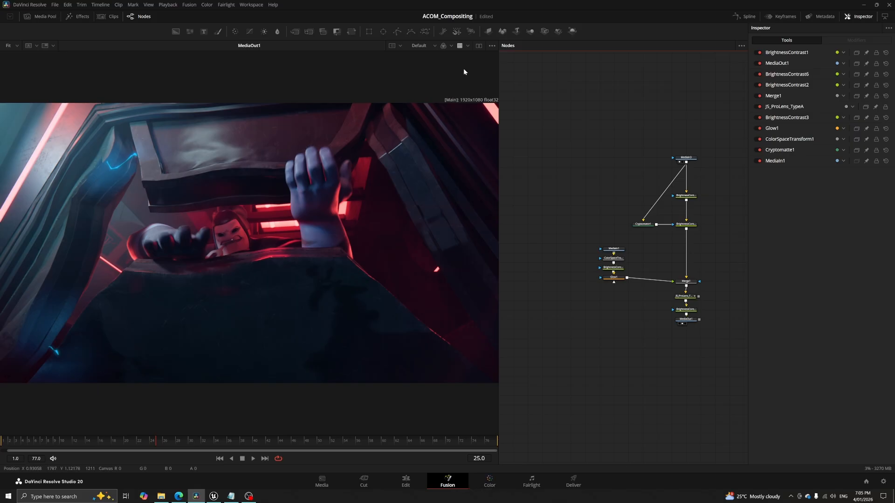
click(459, 46)
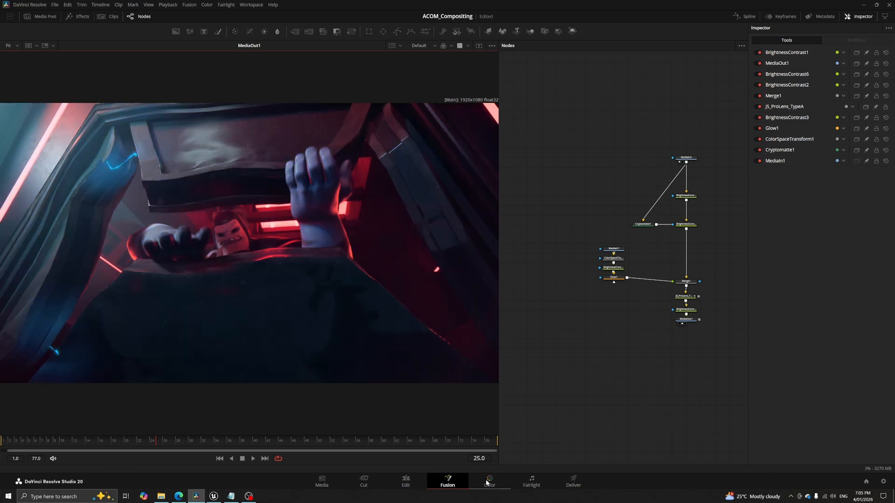
Open the Color page and disable clip 05's Grade, Seconds and Windows nodes.
click(489, 480)
drag(670, 209, 537, 139)
key(ctrl+d)
click(616, 28)
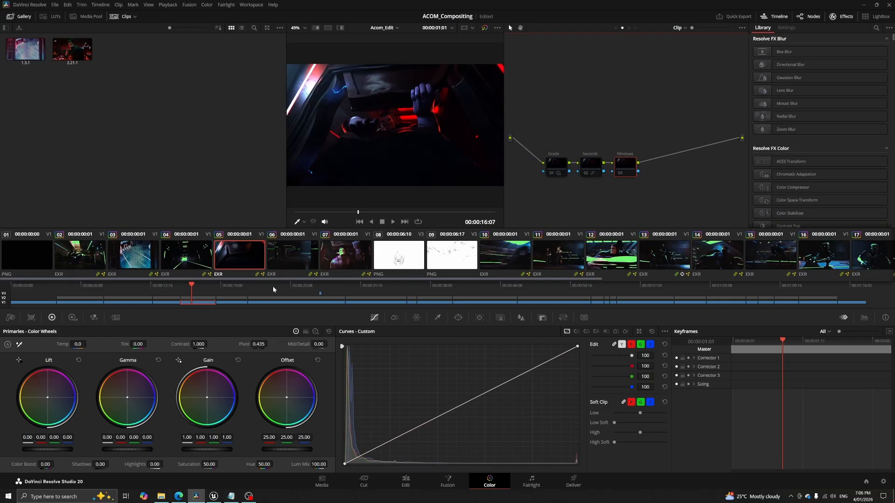
Check clip 05's group membership and the options available for Group 1, and leave its assignment as it is.
right_click(244, 250)
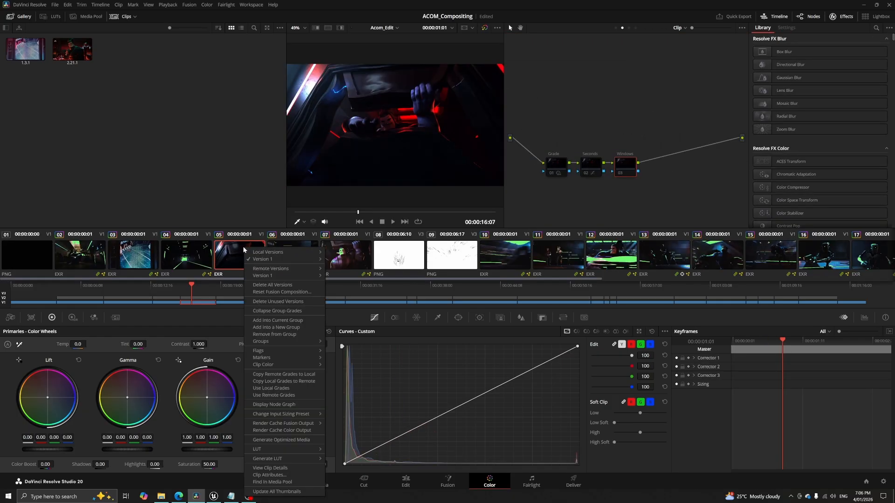
click(232, 273)
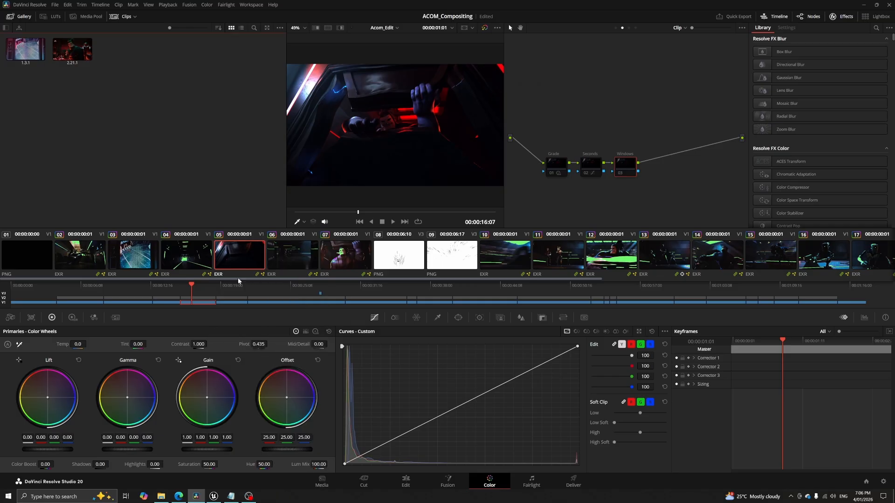
right_click(239, 254)
mouse_move(261, 346)
mouse_move(354, 345)
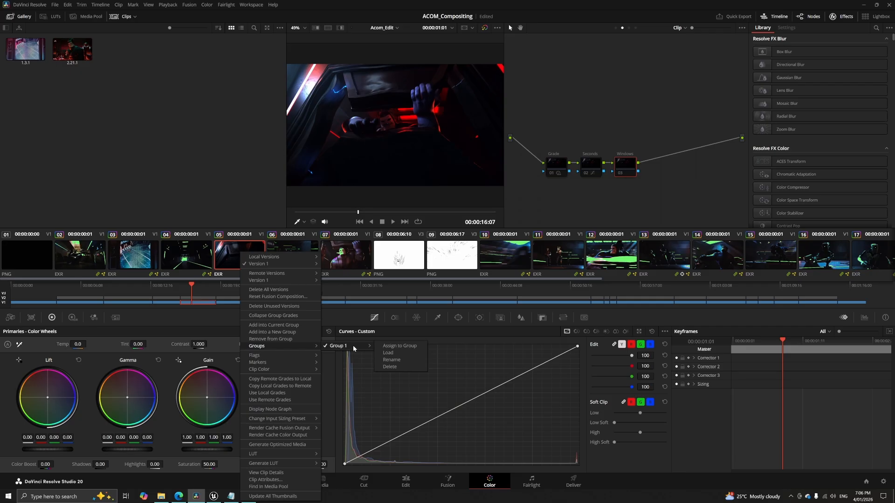
click(684, 103)
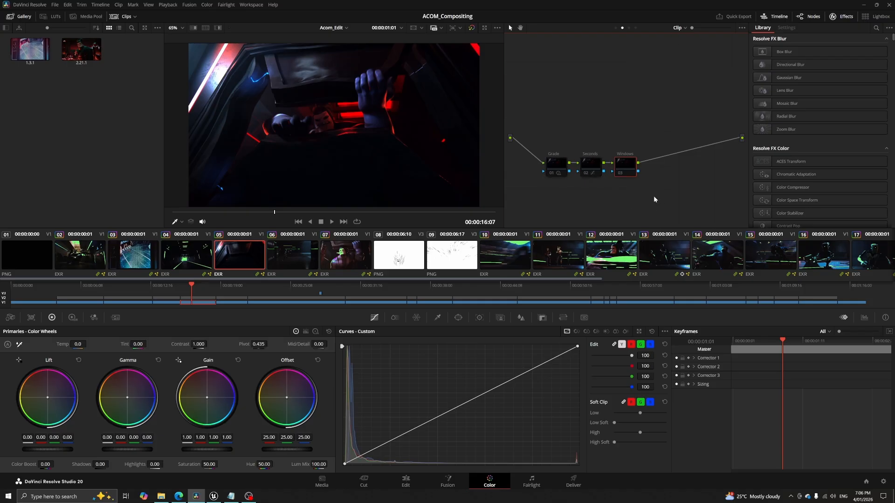
Switch to the Group Pre-Clip graph and enable the ACES Transform node that converts ACEScg to ACEScct.
click(680, 27)
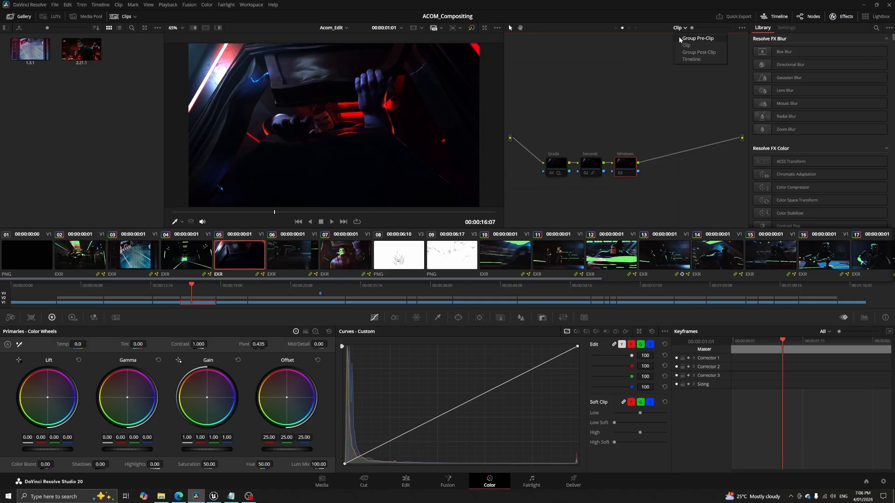
click(704, 38)
drag(575, 138, 566, 143)
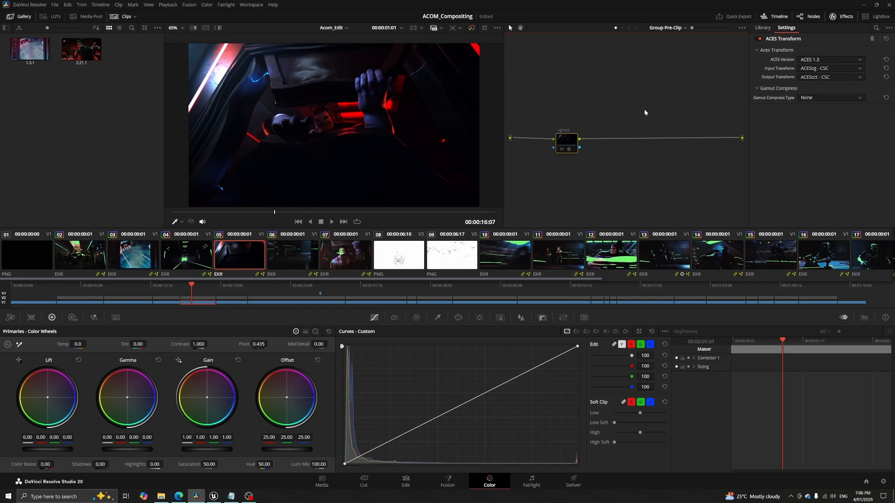
key(ctrl+d)
key(ctrl+d)
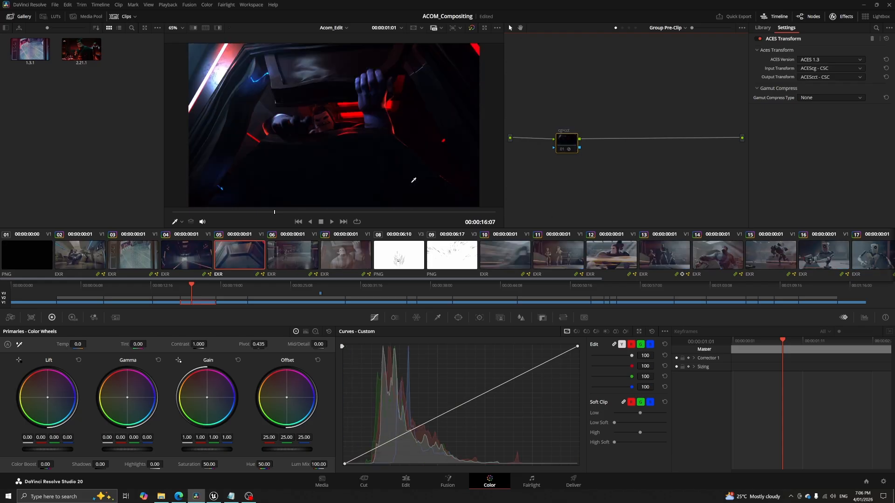
key(ctrl+d)
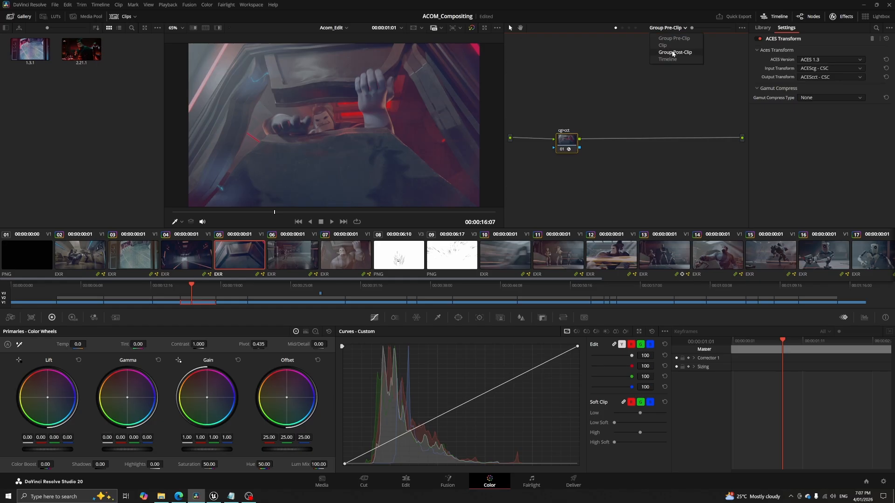
Switch to the Group Post-Clip graph and enable the ACES Transform node that converts ACEScct to Rec.709 BT.1886.
click(672, 53)
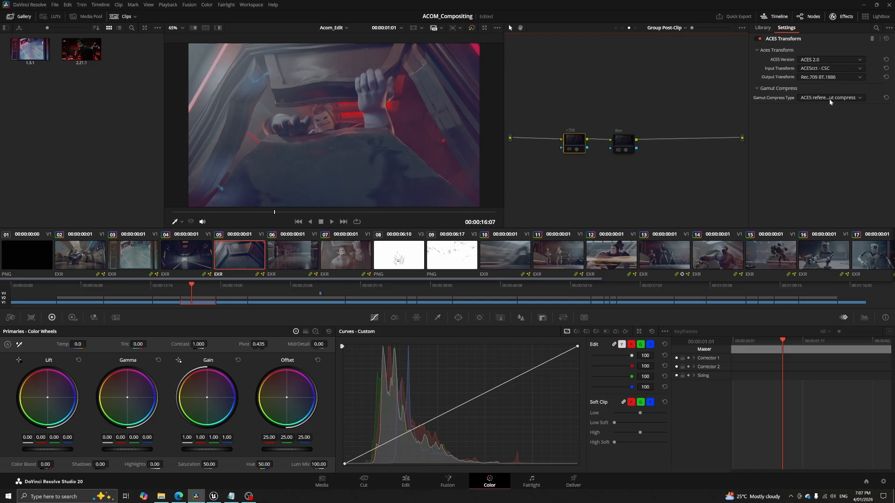
key(ctrl+d)
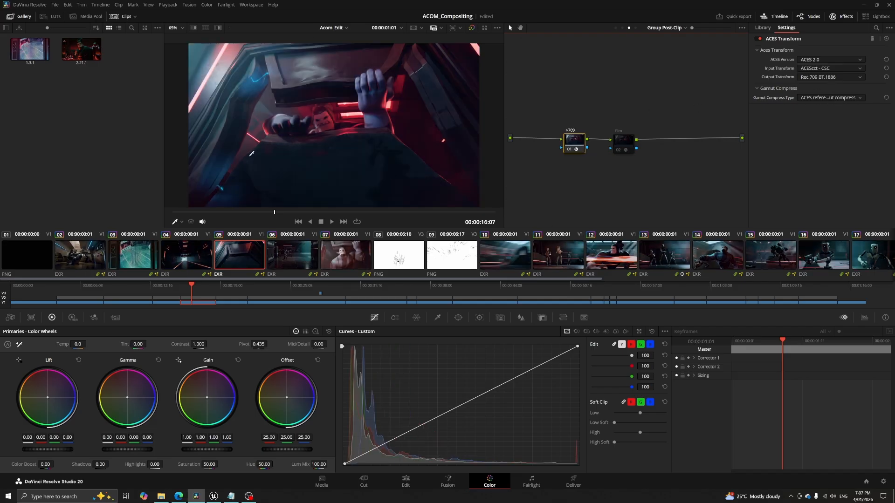
Review the Group Pre-Clip, Clip and Group Post-Clip graphs and the gamut compress options, keeping ACES reference gamut compress on the Rec.709 node.
click(616, 28)
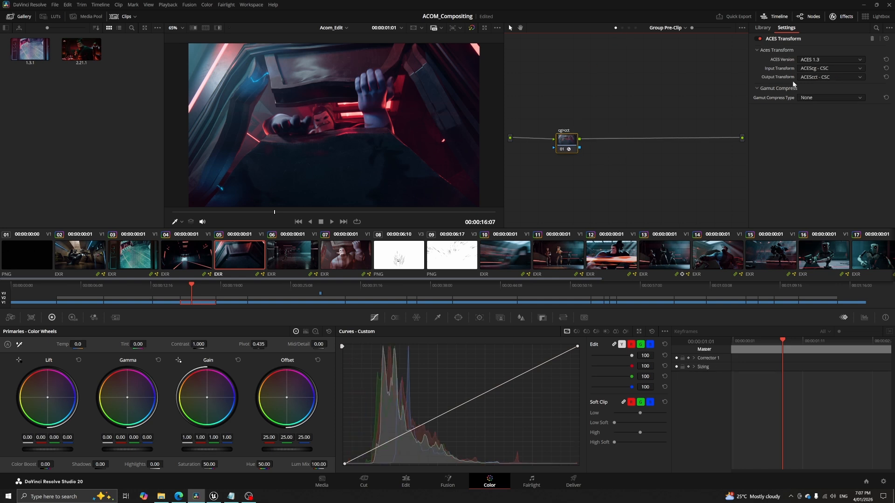
click(623, 27)
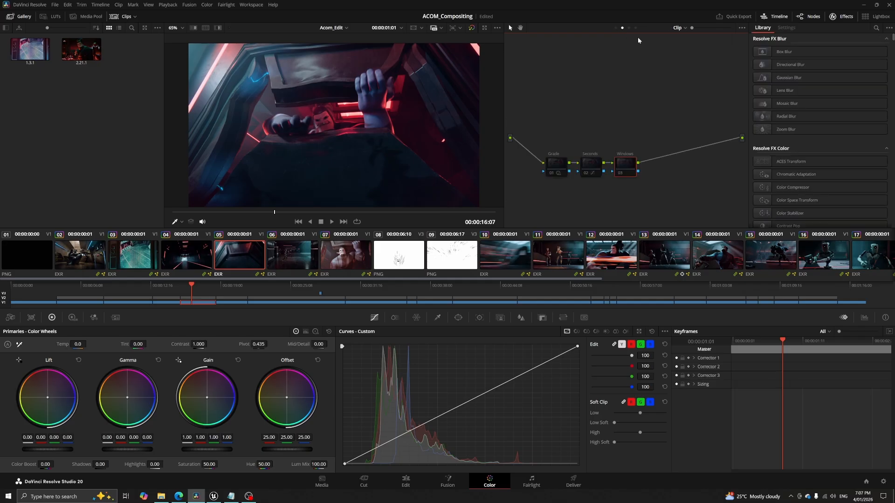
click(629, 27)
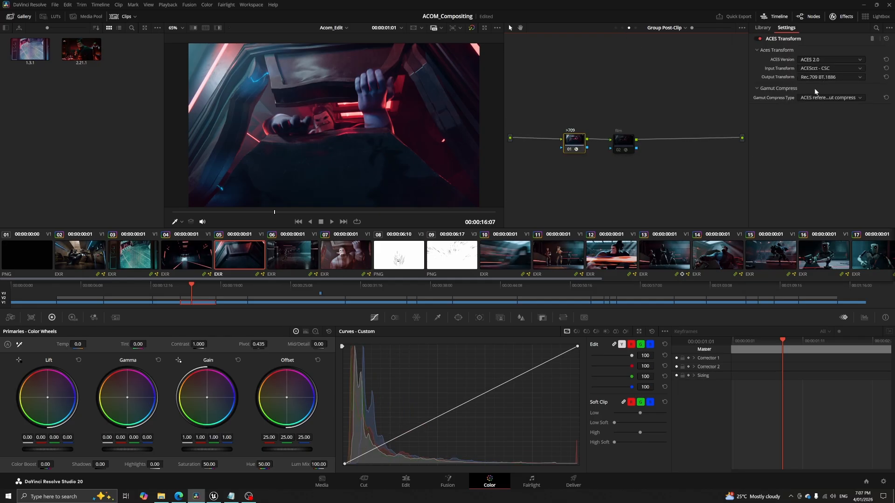
click(830, 99)
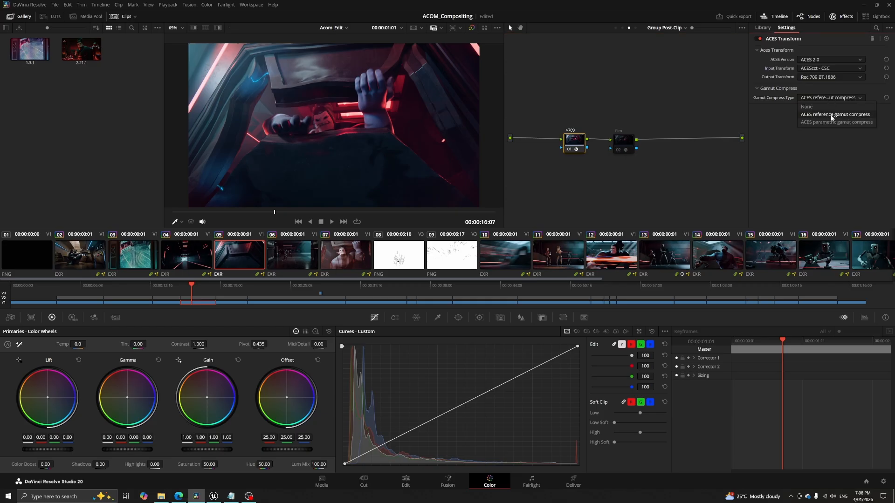
click(828, 116)
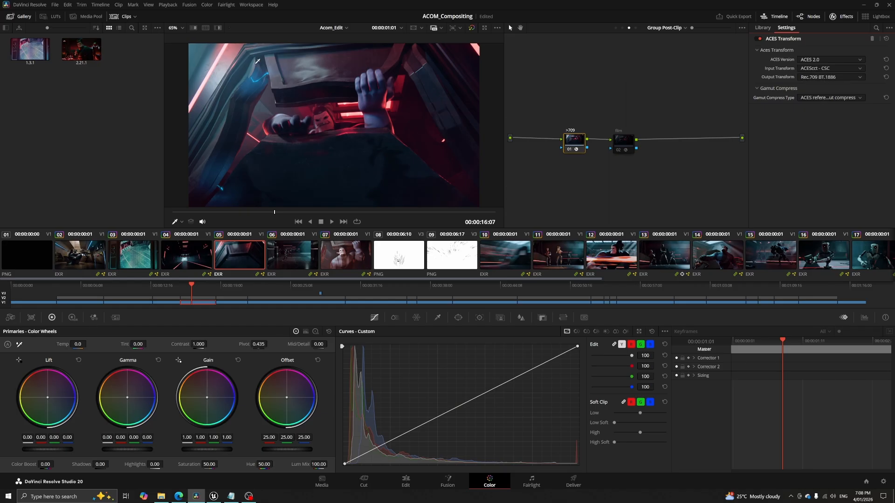
Enable the Film Grain node in the Group Post-Clip graph and save the project.
click(624, 140)
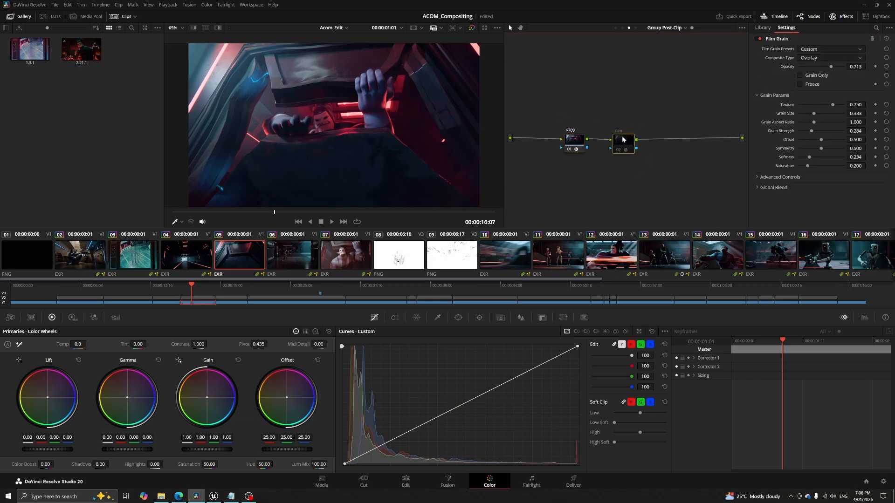
key(ctrl+d)
key(ctrl+s)
Switch to the Clip graph and line up the Grade, Seconds and Windows nodes with the source and output.
click(660, 36)
click(662, 46)
drag(558, 167, 554, 145)
Toggle all Group Post-Clip nodes off and back on to compare the image, and return to the Clip graph.
click(629, 28)
key(ctrl+a)
key(ctrl+d)
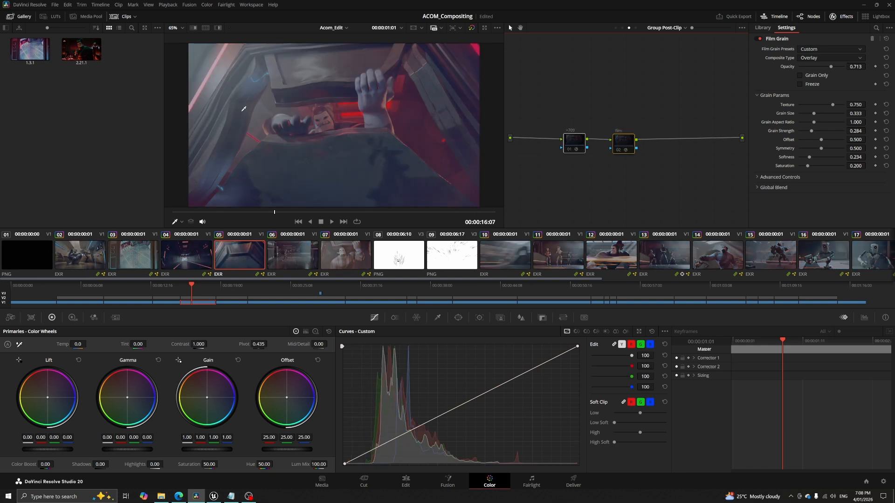
key(ctrl+d)
click(623, 28)
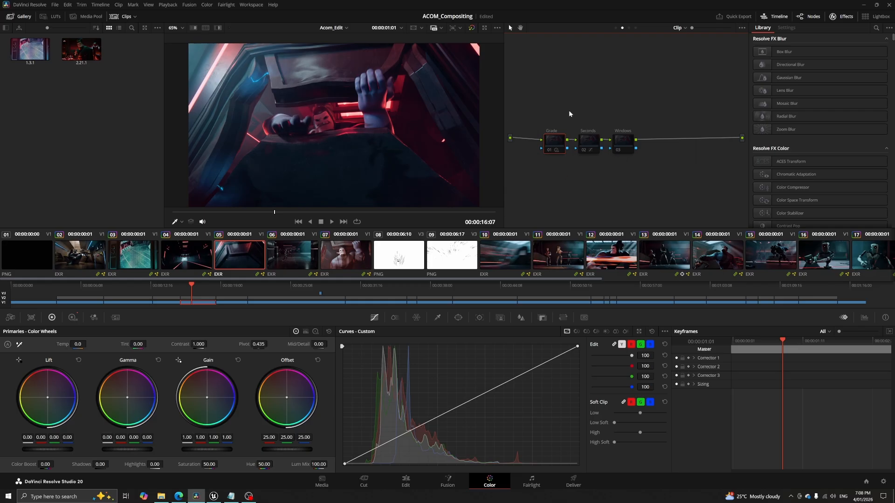
Examine the timeline and output color space in the project's Color Management settings, and close them without changes.
key(shift+9)
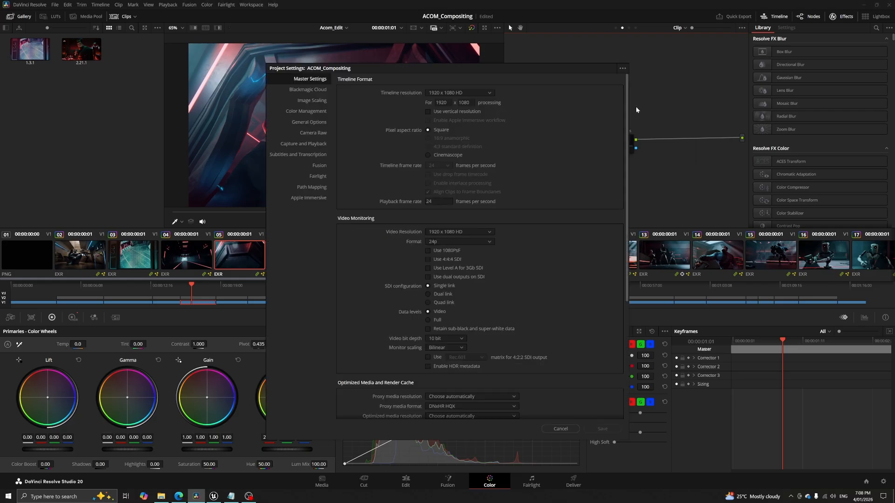
click(308, 111)
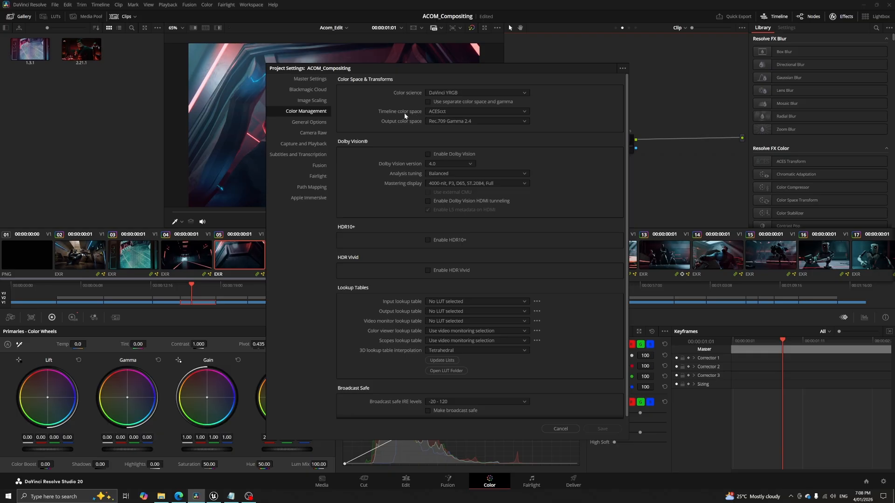
drag(432, 69, 593, 67)
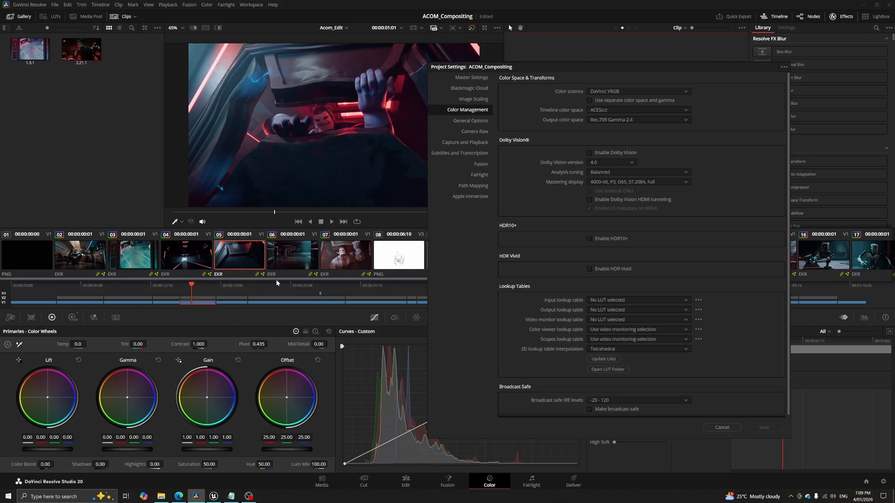
click(614, 111)
click(611, 110)
drag(572, 77, 569, 193)
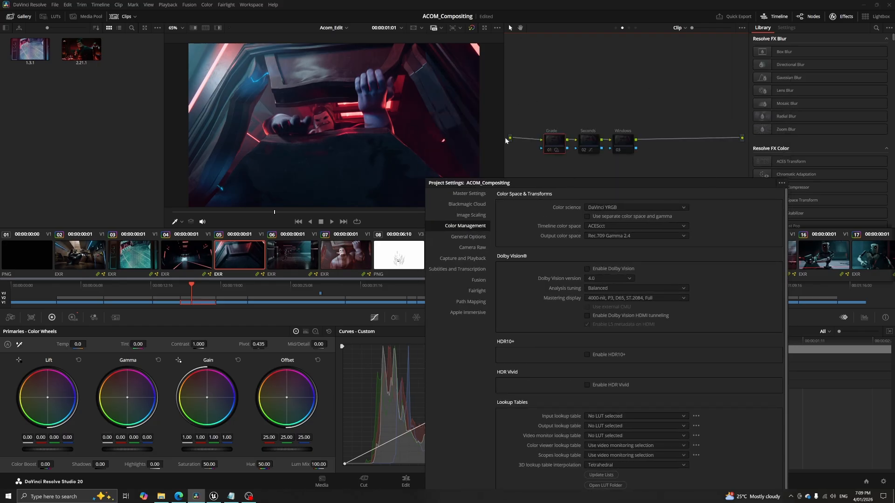
key(Escape)
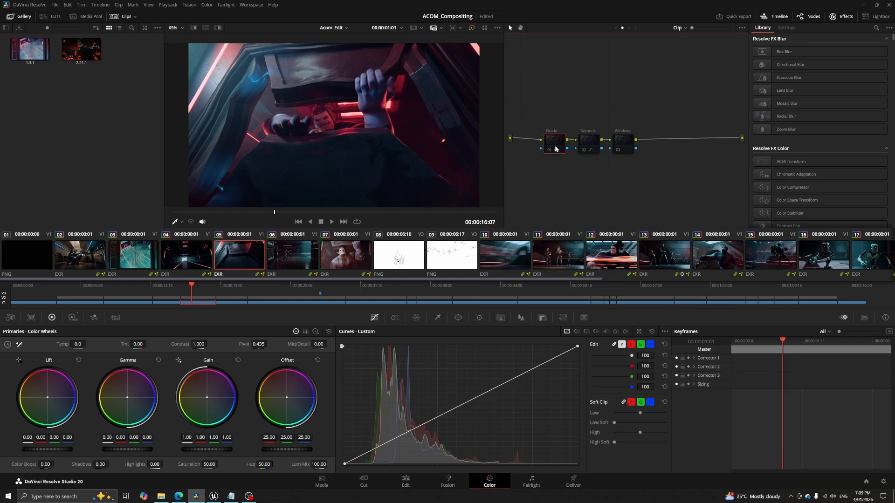
Enable the Grade node on clip 05 and show its High Dynamic Range color wheels.
key(ctrl+d)
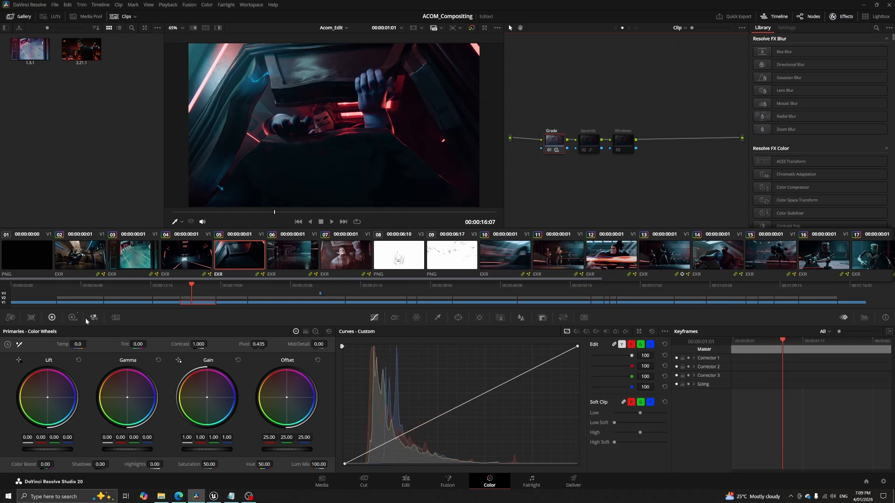
click(72, 318)
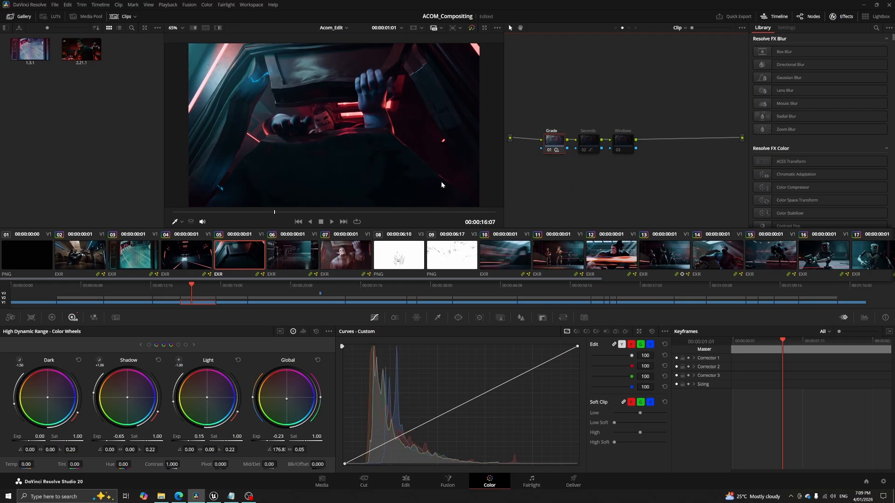
Set the project's timeline color space to ACEScg in the Color Management settings and save.
key(shift+9)
drag(401, 65, 512, 56)
click(629, 210)
click(622, 244)
click(756, 414)
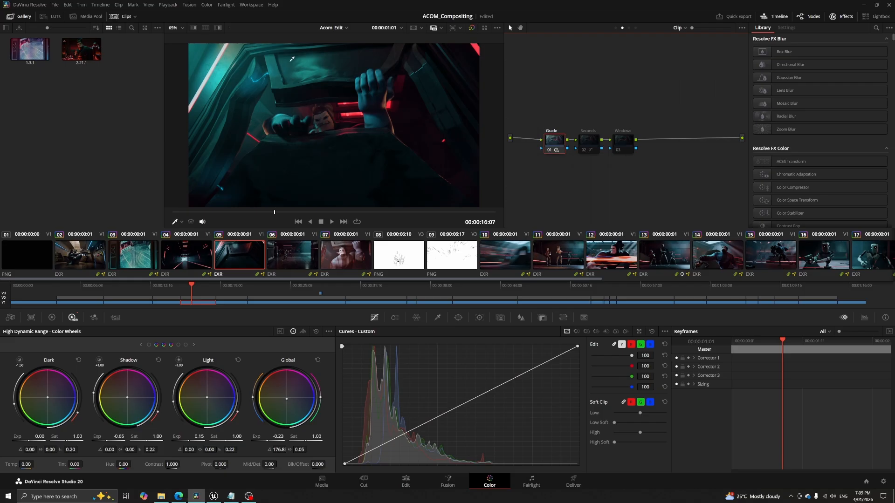
Switch the project's timeline color space from ACEScg back to its earlier setting and save.
key(shift+9)
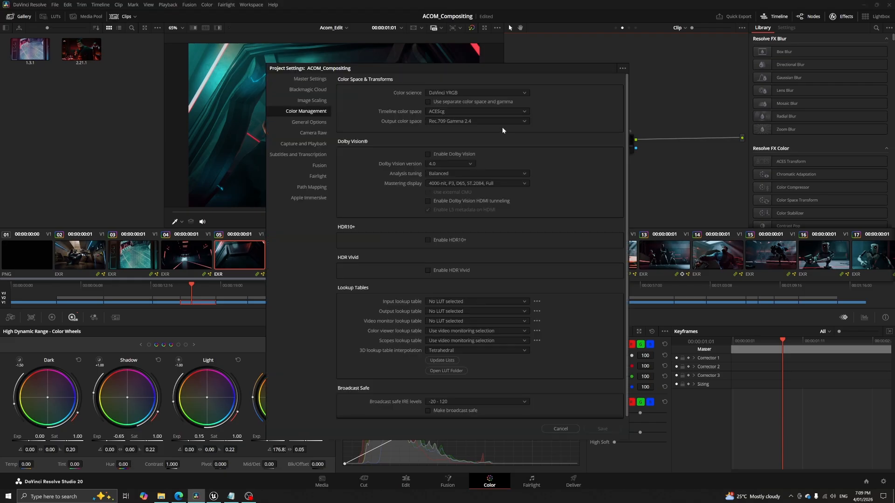
click(466, 110)
click(469, 130)
click(615, 428)
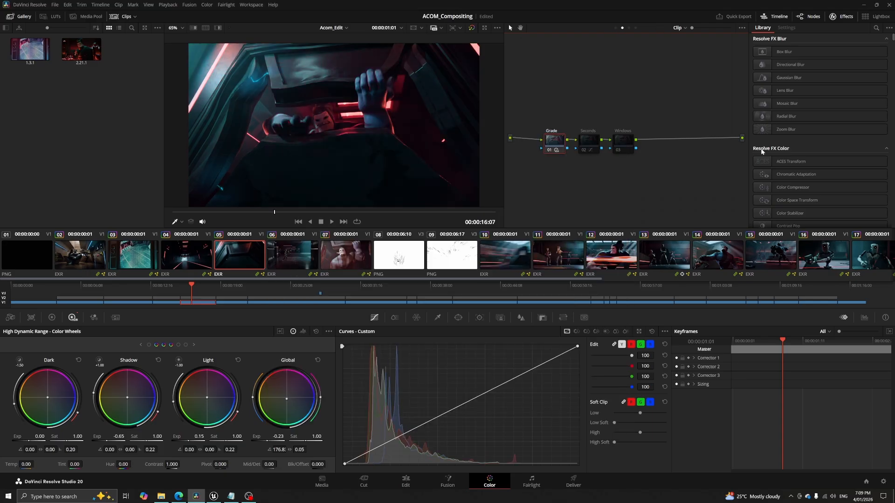
click(614, 29)
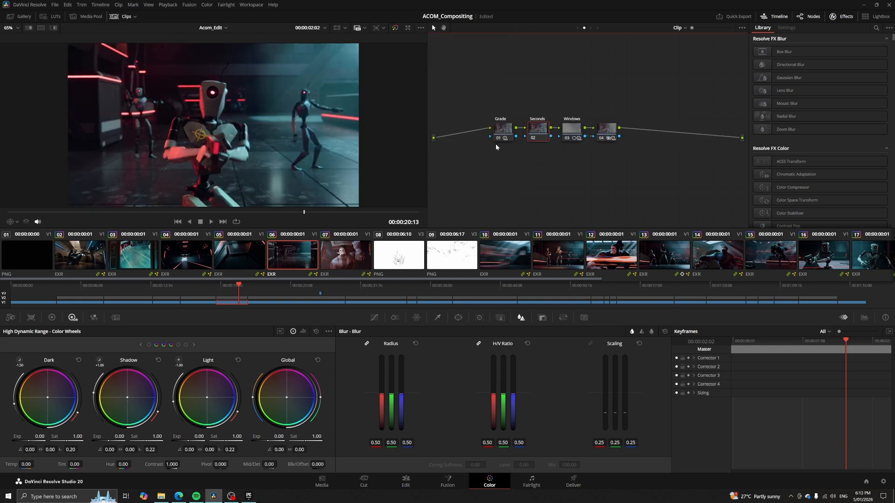
Toggle the Windows node and node 04 on clip 06 off and on to compare the image, and save the project.
click(505, 129)
click(539, 134)
click(569, 132)
drag(648, 82, 576, 152)
key(ctrl+d)
key(ctrl+d)
key(ctrl+d)
key(ctrl+d)
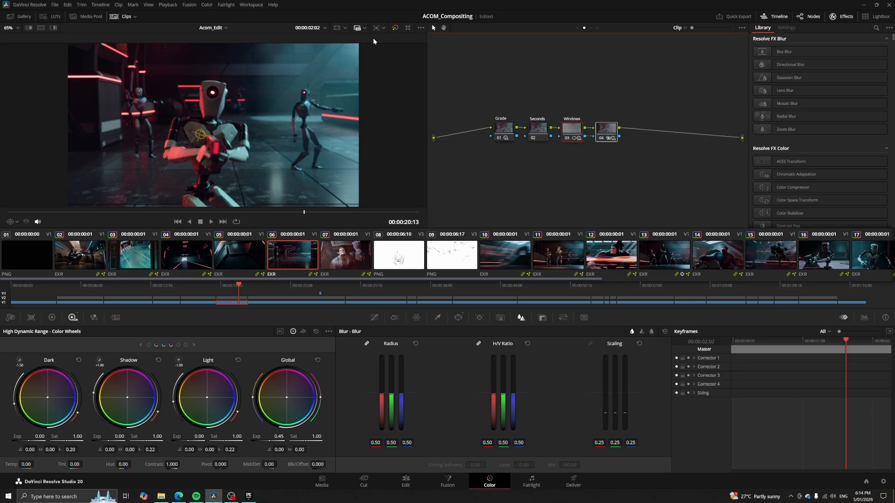
key(ctrl+s)
Examine the Grade, Seconds and Windows nodes on clip 06 and compare the node structure with clips 07 and 10.
click(503, 129)
click(540, 130)
click(581, 139)
click(350, 246)
click(523, 257)
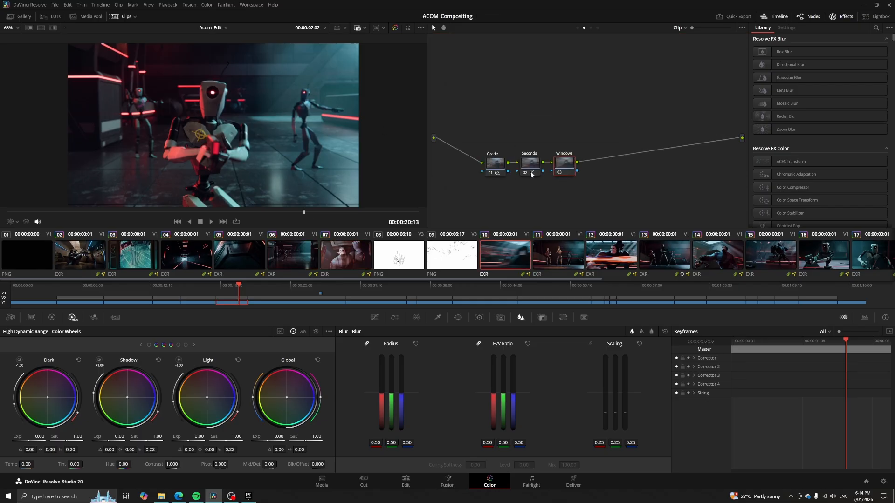
key(Up)
key(Up)
key(Up)
key(Up)
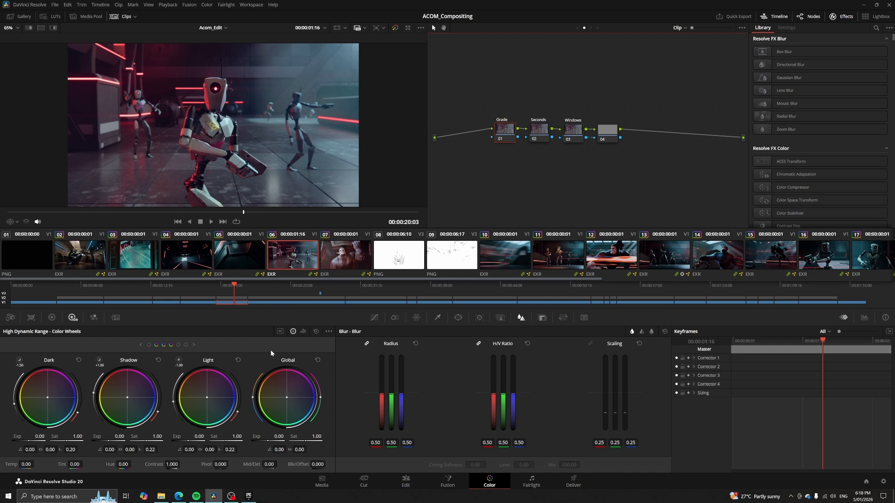
Set the Grade node's global HDR exposure to -0.35 on clip 06 and tint the global wheel slightly toward teal.
drag(276, 441, 276, 441)
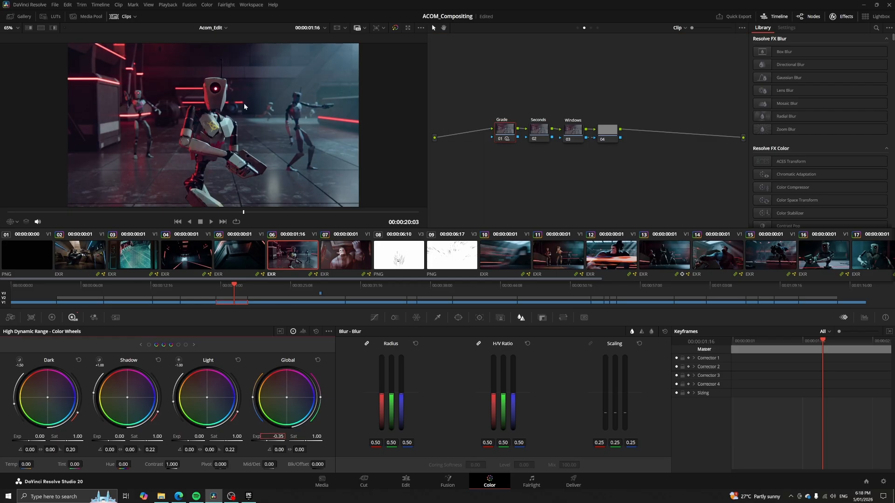
drag(286, 400, 283, 399)
key(ctrl+d)
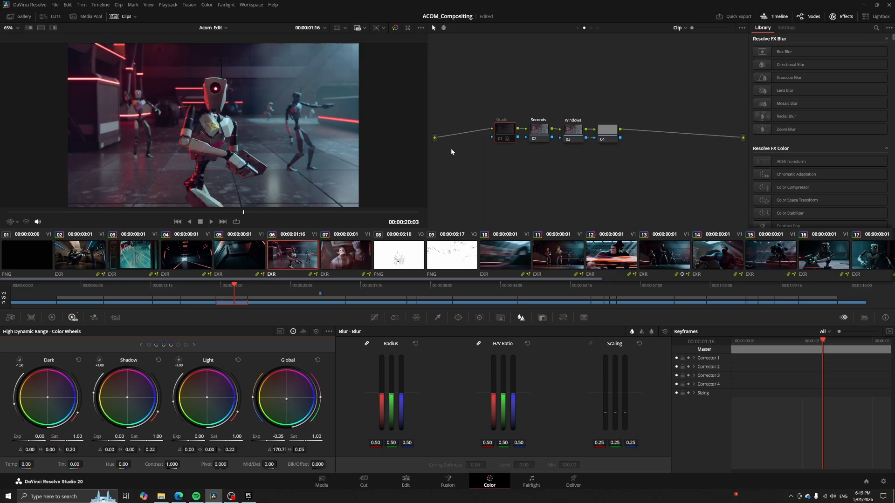
key(ctrl+d)
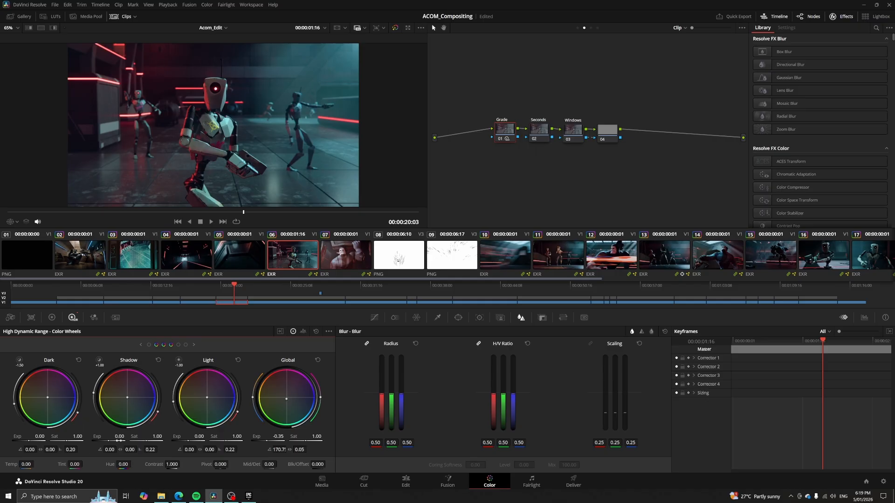
Lower the Grade node's shadow exposure to -0.47 and toggle the node off and on to compare.
drag(93, 361, 82, 362)
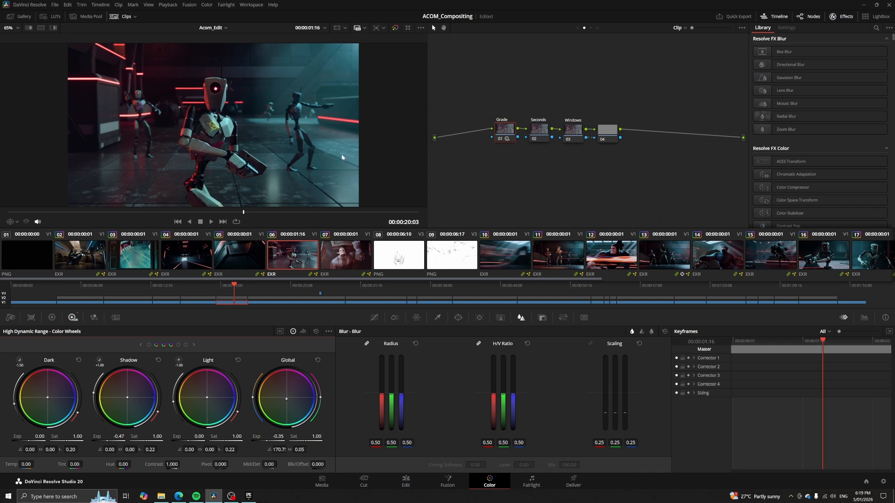
key(ctrl+d)
key(ctrl+d)
Try rotating the reds by 38.53 on the Seconds node's Hue Vs Hue curve, and undo the change.
click(516, 140)
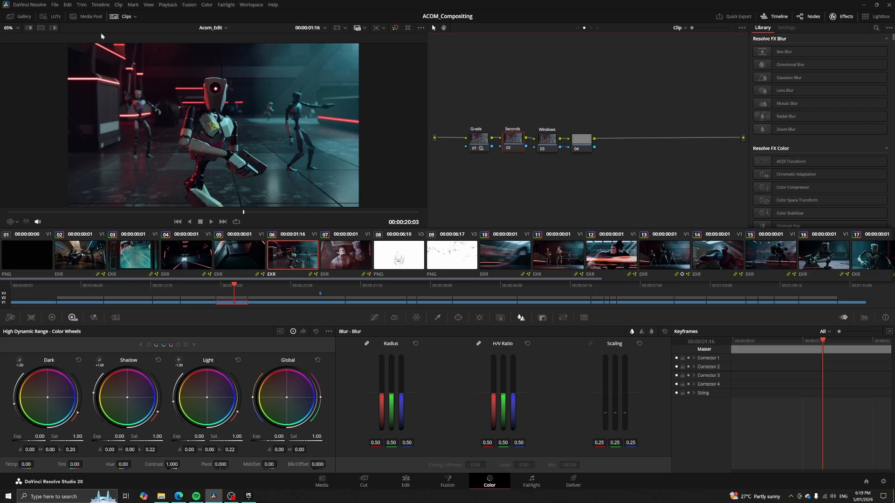
click(374, 318)
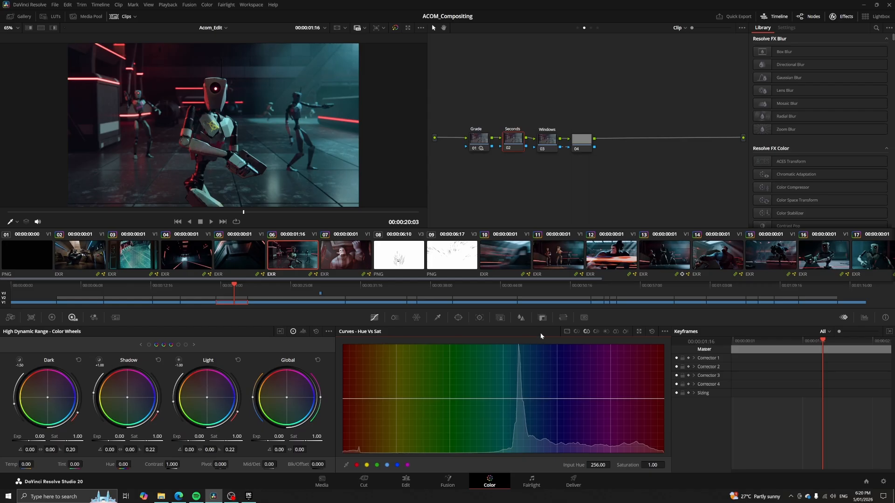
click(577, 332)
click(357, 466)
mouse_move(345, 400)
mouse_down()
mouse_move(346, 415)
mouse_move(343, 387)
mouse_up()
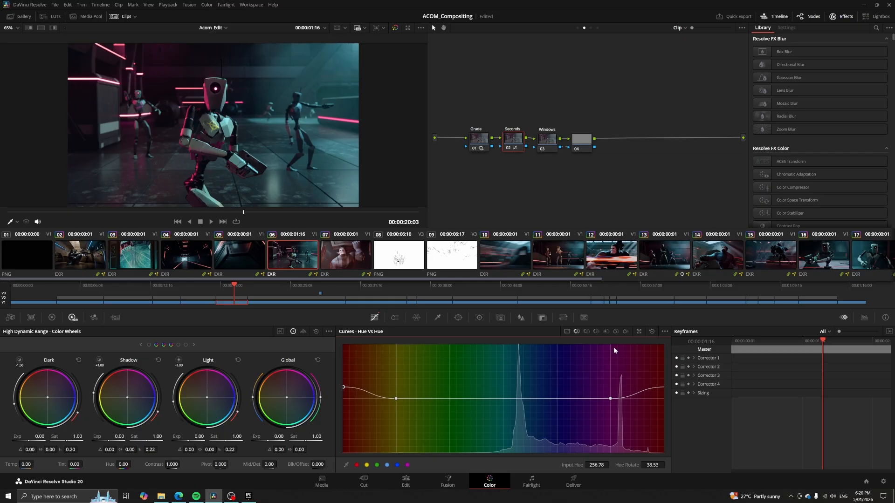
key(ctrl+z)
key(ctrl+z)
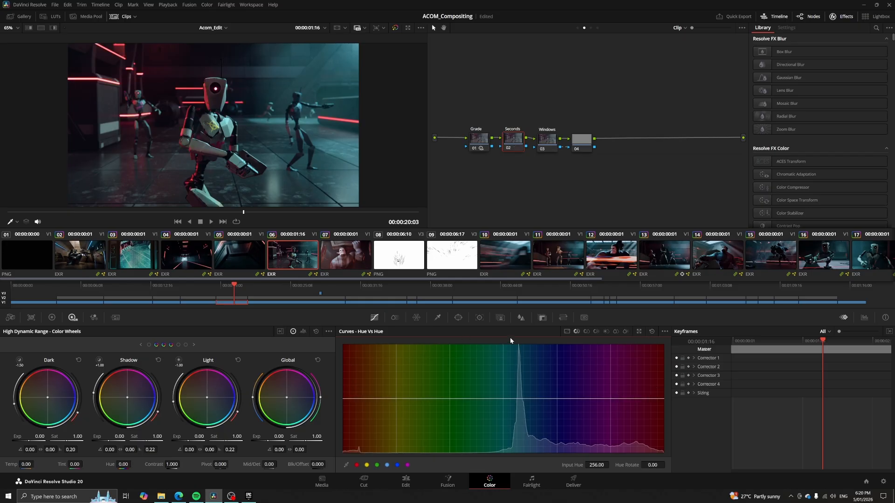
Try raising the red saturation on the Seconds node's Hue Vs Sat curve, and remove the adjustment.
click(586, 331)
drag(343, 399, 351, 379)
right_click(352, 379)
Compare clip 05 with its Seconds node off and on at the end of the shot, and return to clip 06.
click(243, 259)
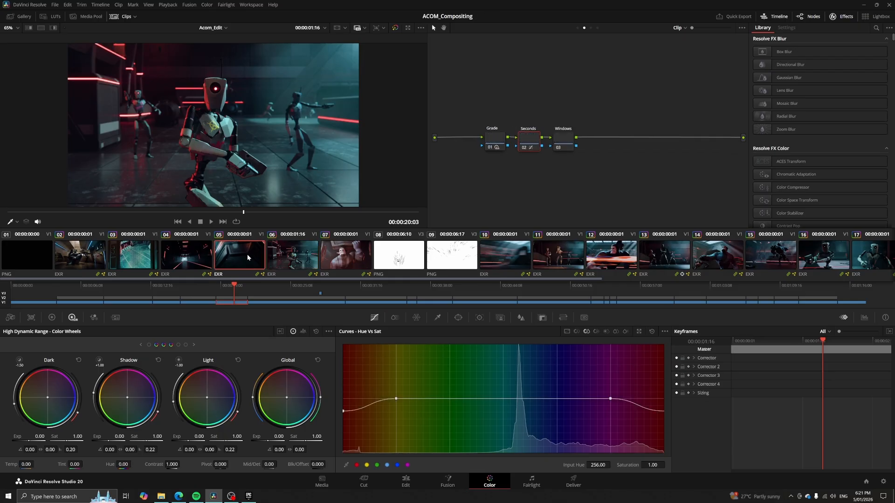
click(311, 212)
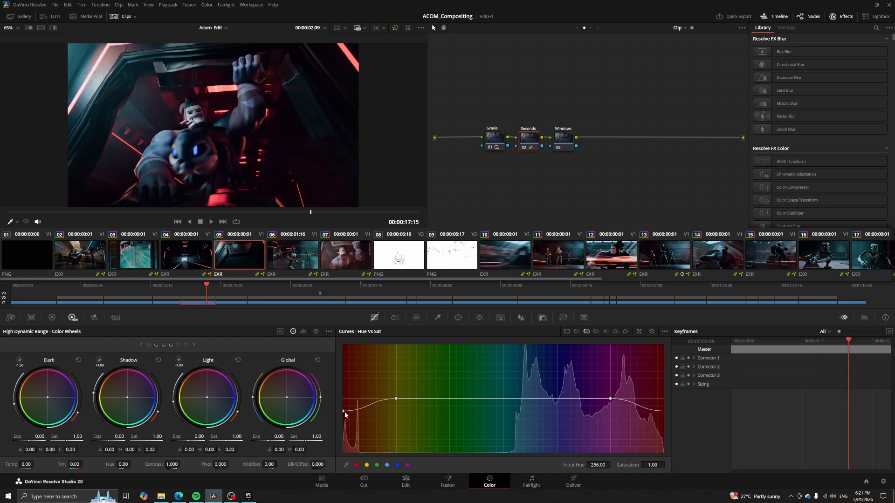
key(ctrl+d)
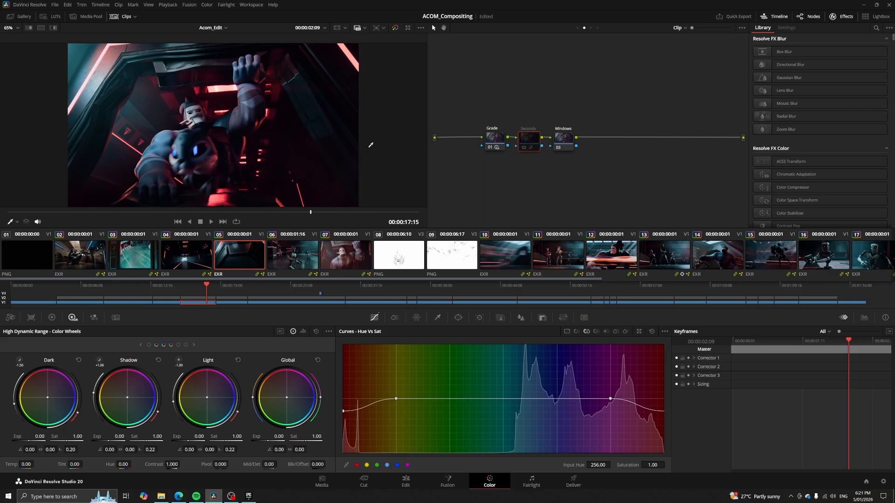
key(ctrl+d)
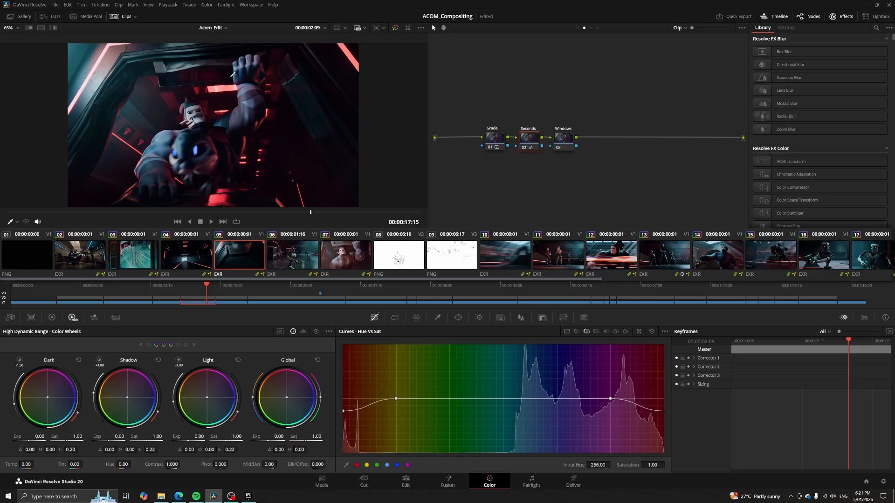
key(Down)
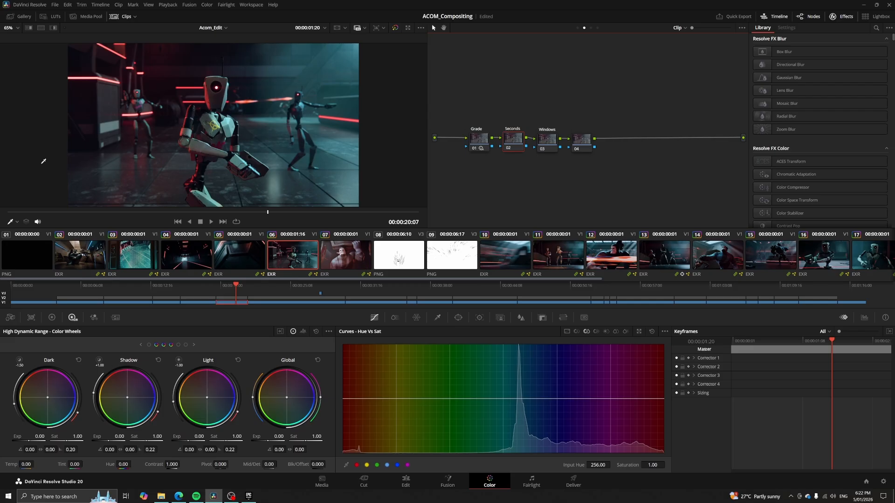
Try a circle window on the Windows node around the front robot, and undo it.
click(548, 138)
click(459, 318)
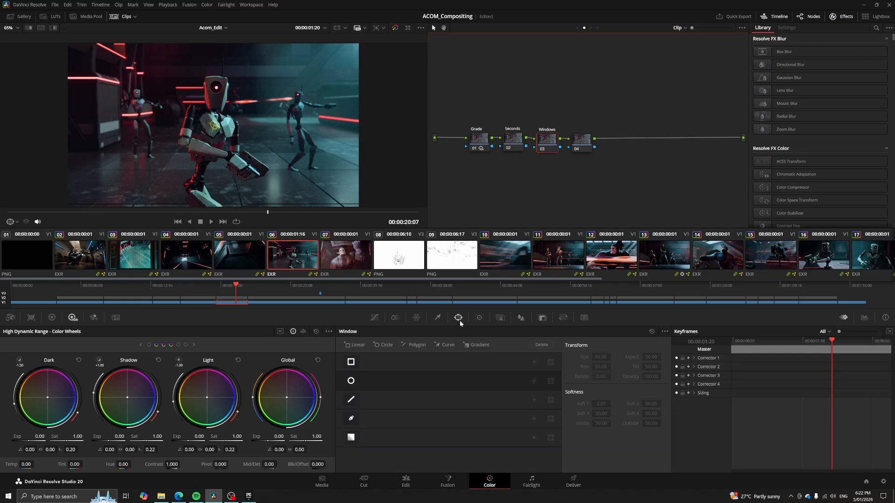
click(351, 380)
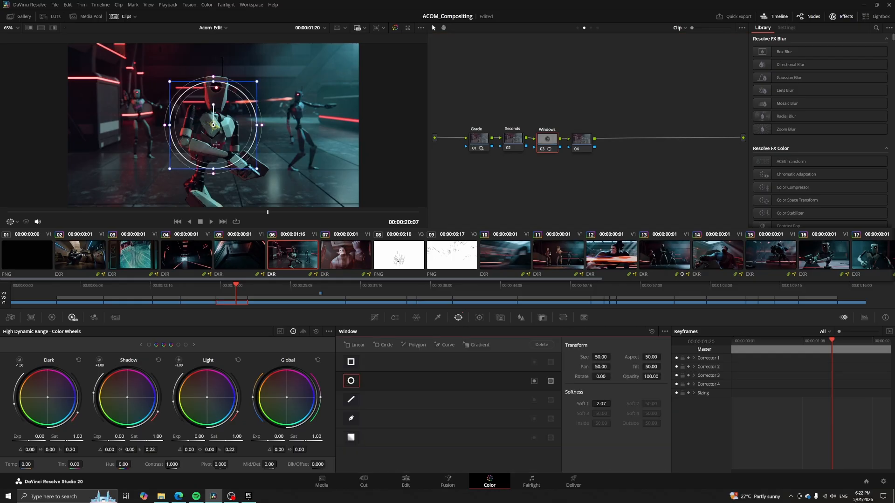
drag(196, 132, 199, 97)
key(ctrl+z)
key(ctrl+z)
key(ctrl+z)
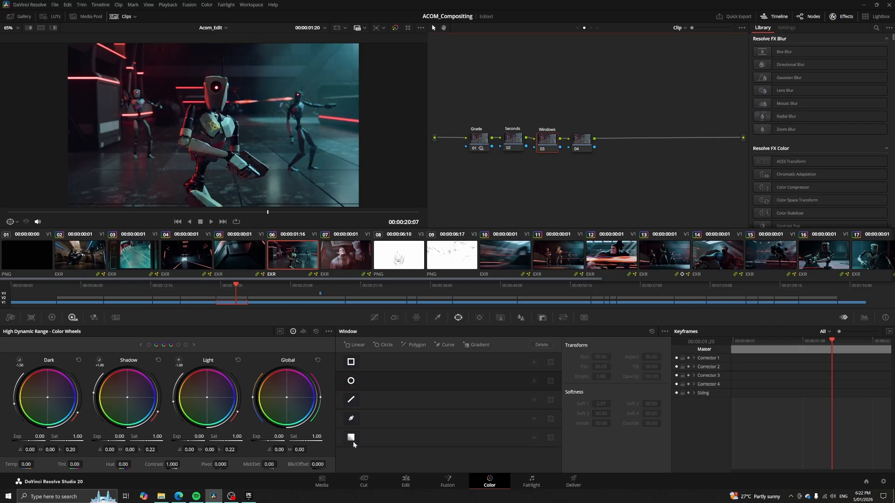
Add a gradient window to the Windows node, falling diagonally from the image's upper-right corner, rotated about 66.5 with softness about 16.
click(349, 440)
drag(213, 125, 395, 56)
drag(394, 89, 311, 118)
drag(400, 67, 378, 66)
drag(159, 128, 160, 126)
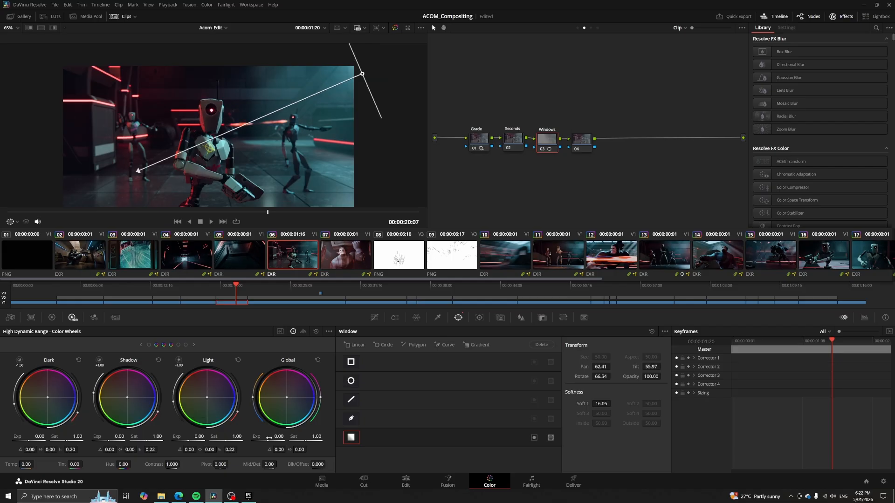
Raise the Windows node's global exposure to 0.75 within the gradient.
drag(269, 439, 275, 434)
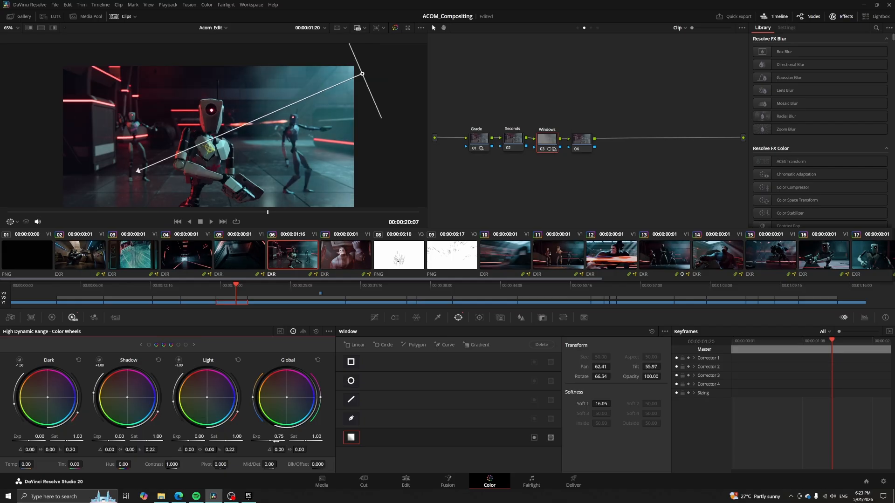
drag(257, 146, 309, 133)
scroll(282, 154, down, 1)
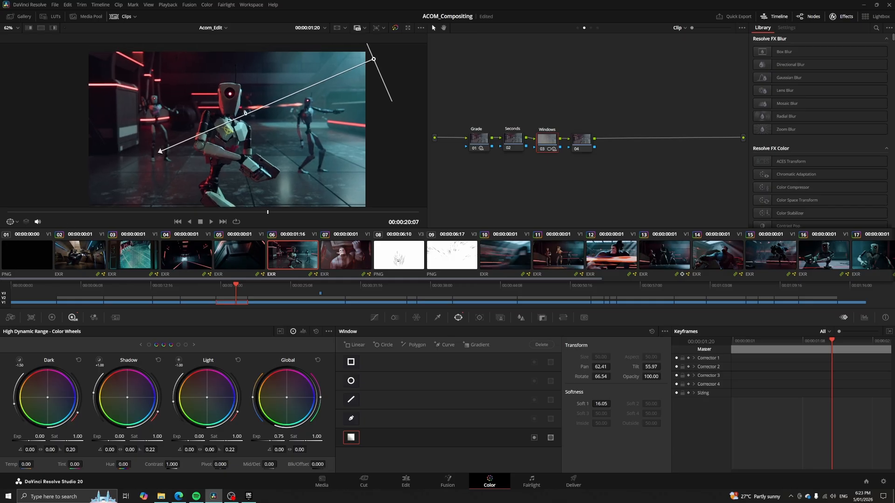
Move node 04 farther from the Windows node in the graph.
mouse_move(582, 139)
mouse_down()
mouse_move(606, 143)
mouse_move(597, 144)
mouse_up()
scroll(565, 150, up, 4)
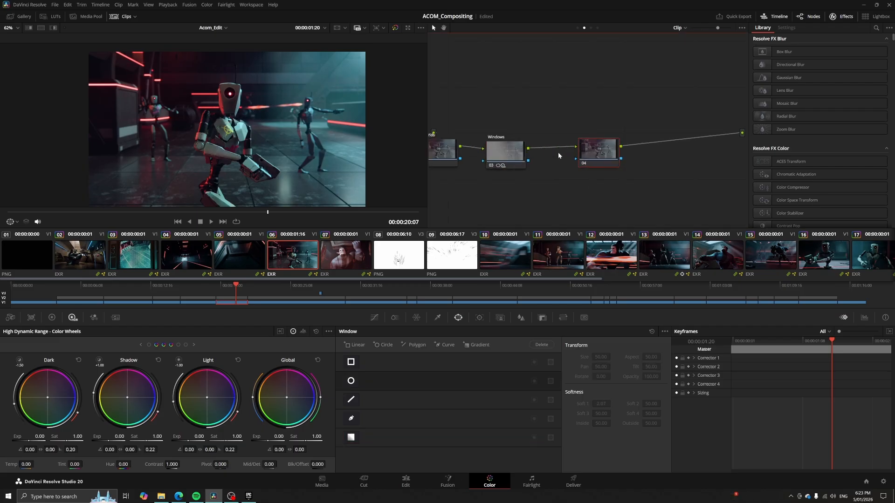
drag(543, 143, 559, 159)
Highlight the Windows node's gradient selection in the viewer and show it as a black-and-white matte.
click(529, 136)
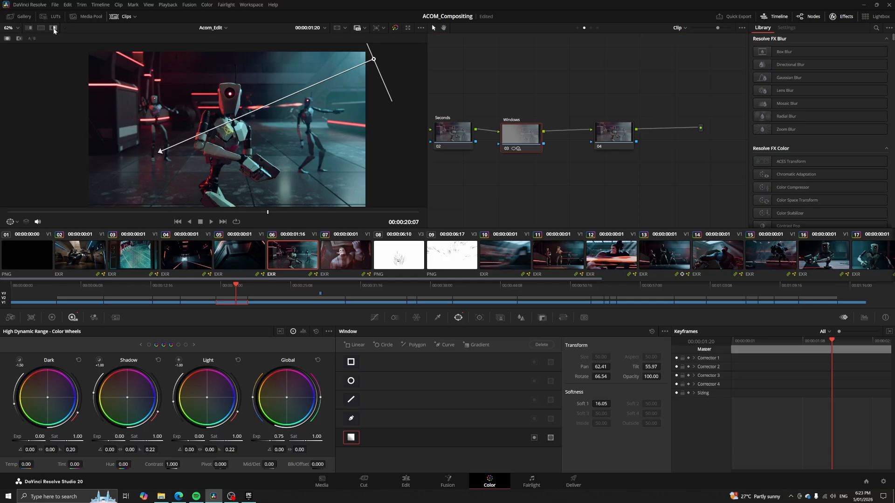
click(54, 29)
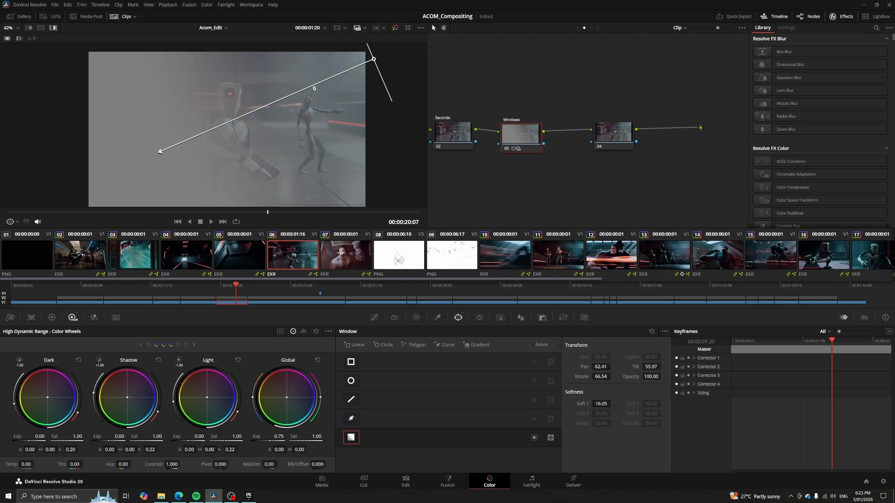
click(20, 39)
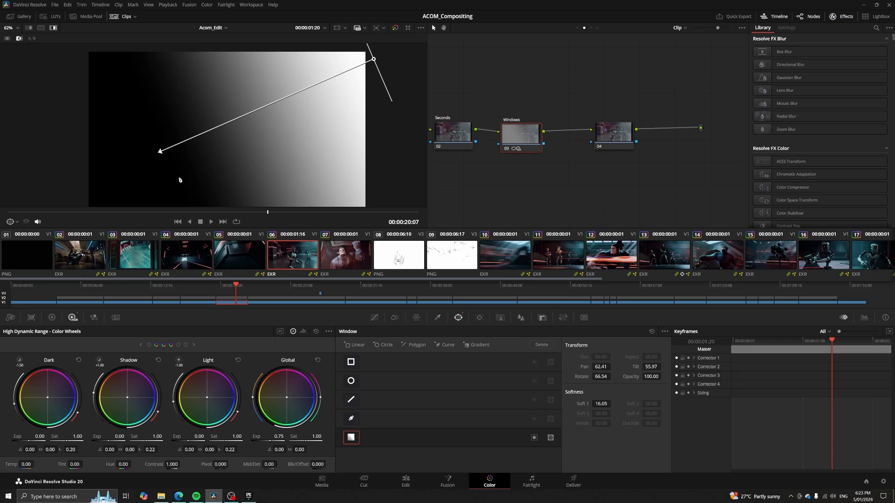
Connect the Windows node's alpha output to node 04's alpha input, and turn off the highlight view.
mouse_move(521, 134)
mouse_down()
mouse_move(516, 114)
mouse_move(520, 131)
mouse_move(514, 124)
mouse_up()
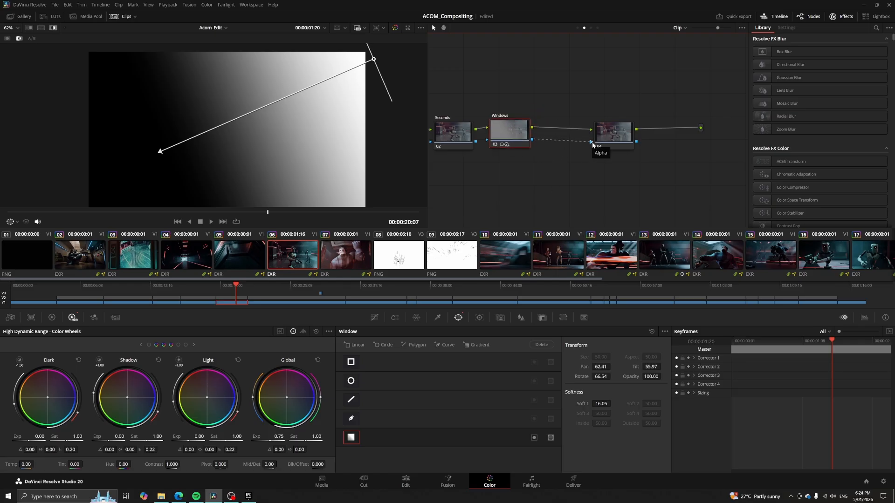
click(53, 28)
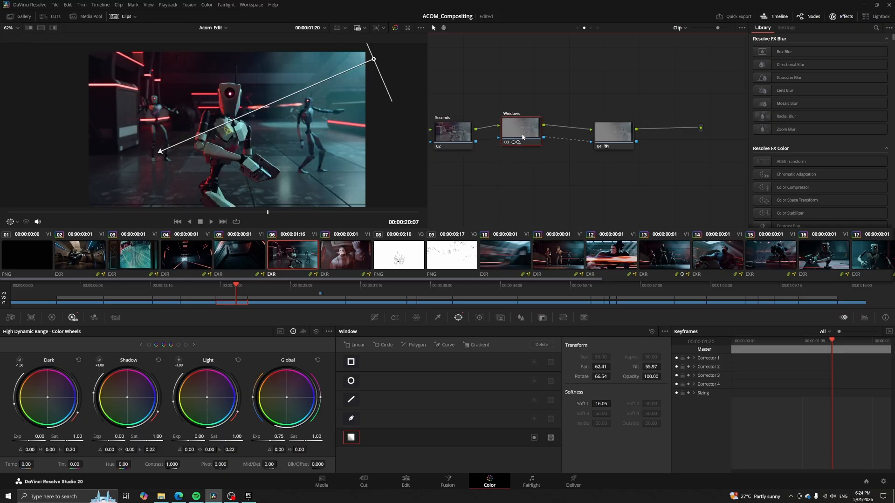
Try raising the global exposure on node 04 through the shared matte, and reset its color wheels.
click(620, 133)
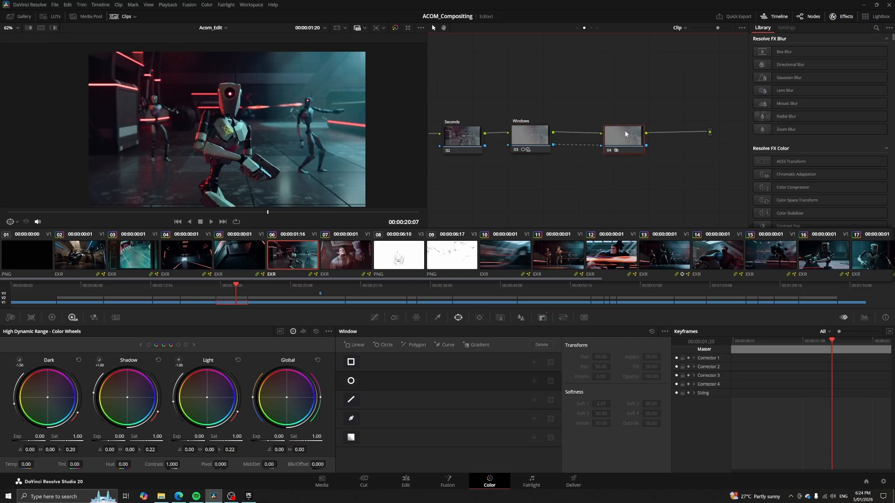
drag(275, 435, 298, 435)
click(317, 332)
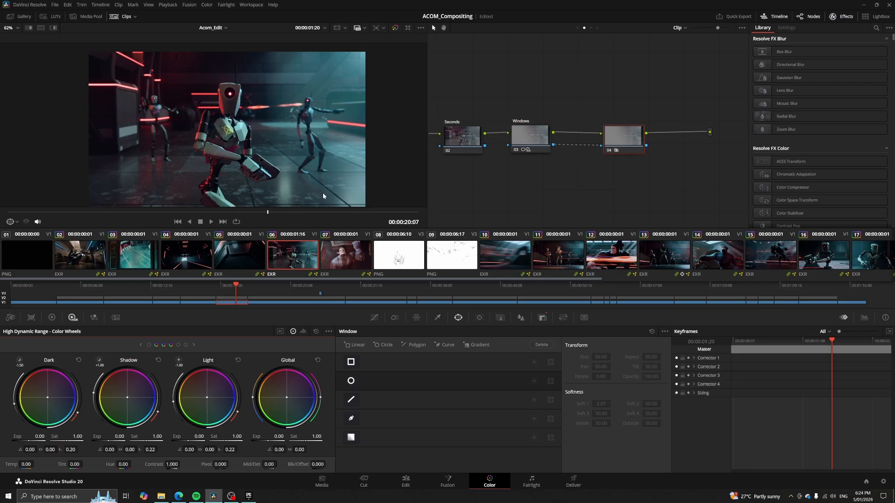
drag(630, 141, 622, 139)
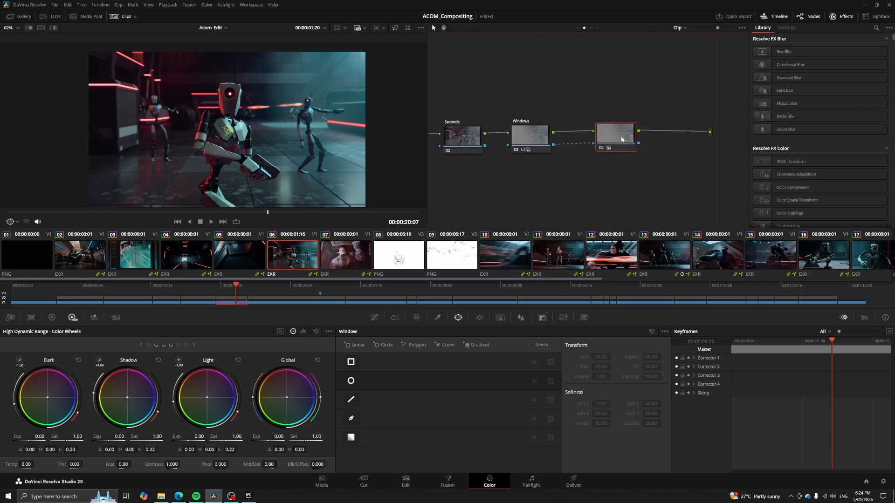
Invert node 04's key output so it uses the opposite of the Windows matte, and check the matte in black-and-white highlight view.
click(542, 318)
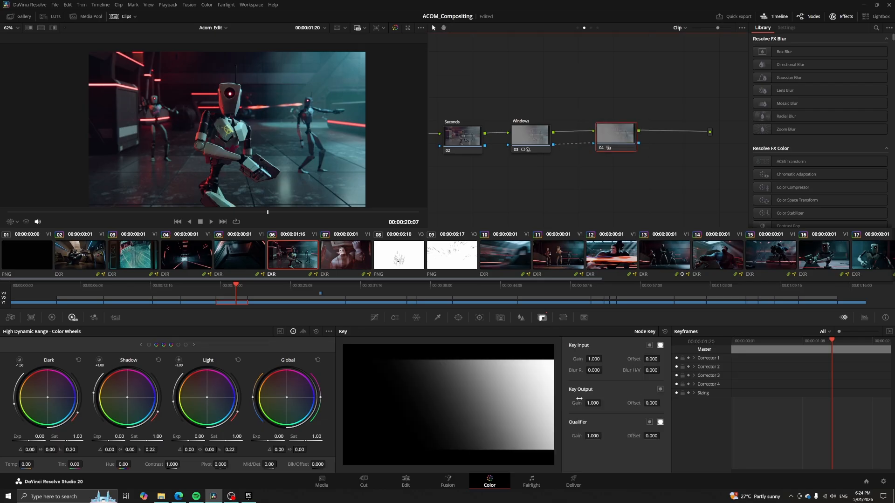
click(660, 389)
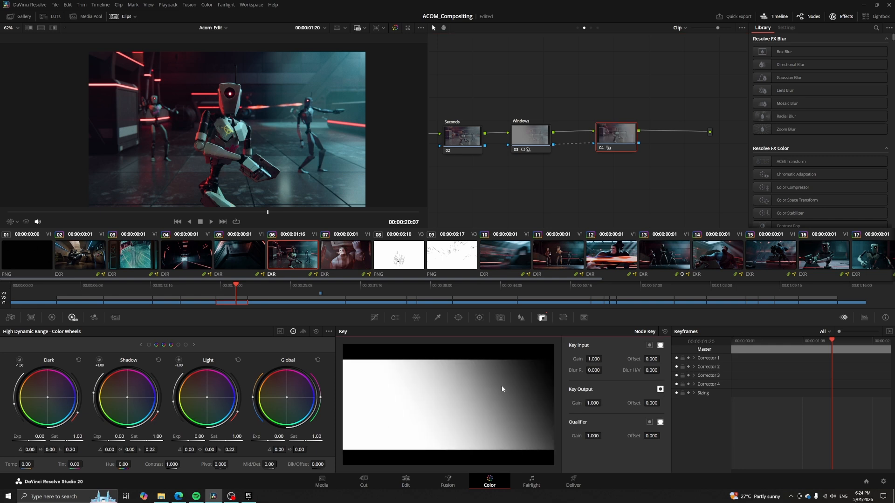
click(53, 28)
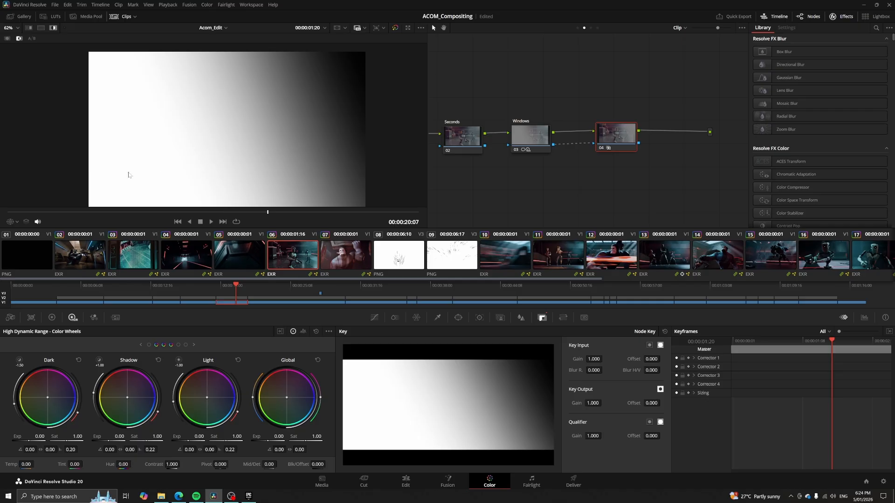
click(54, 28)
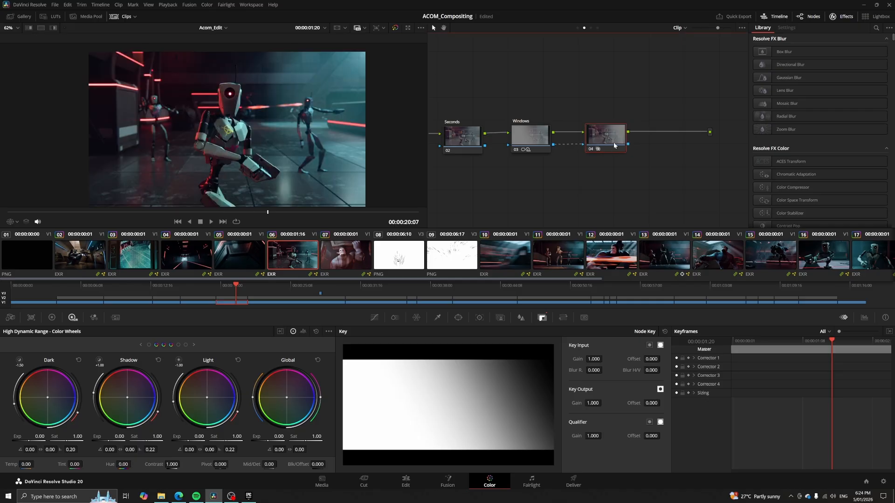
Lower node 04's global exposure to -0.49 and select it together with the Windows node.
drag(270, 439, 135, 106)
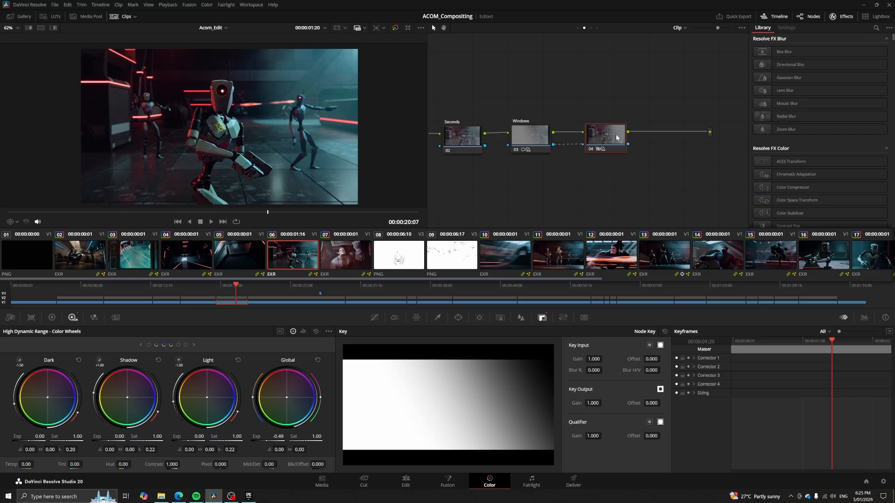
click(529, 138)
drag(511, 37, 630, 192)
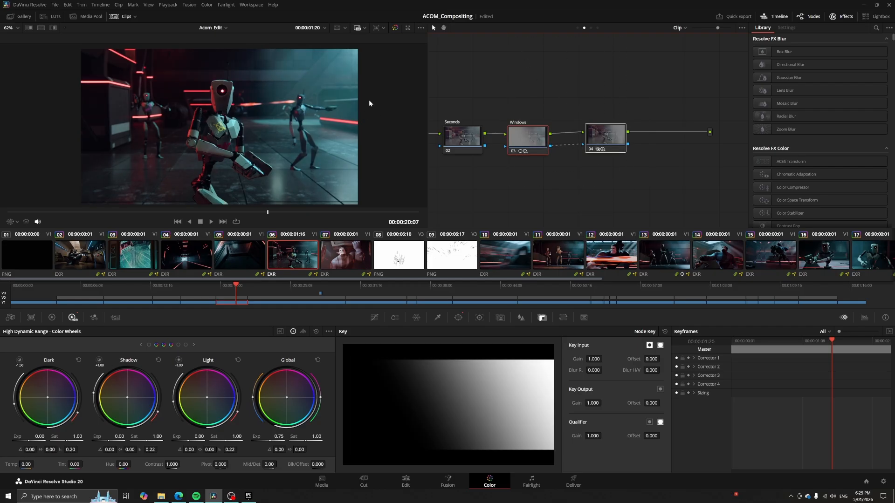
Reshape the Windows node's gradient window to pan 62.31, tilt 55.49, rotation 69.40 and softness 16.19.
click(458, 317)
click(608, 128)
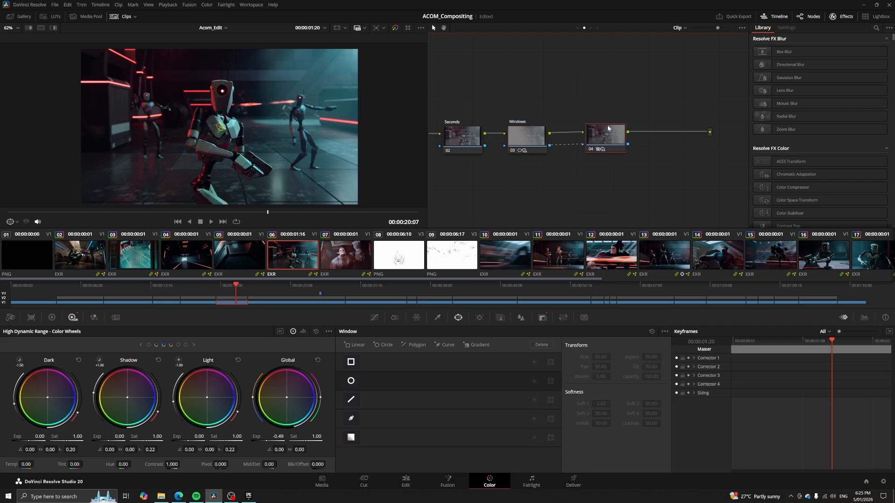
click(531, 138)
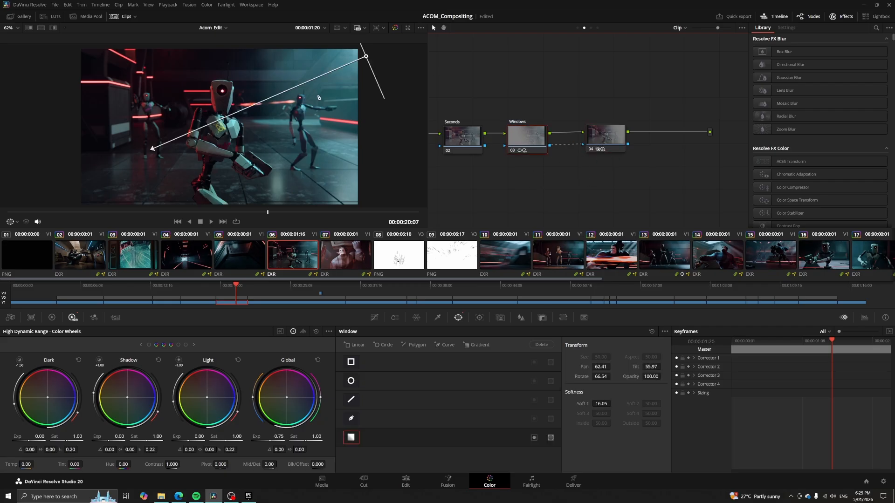
scroll(328, 92, down, 1)
drag(362, 62, 381, 56)
drag(194, 135, 298, 93)
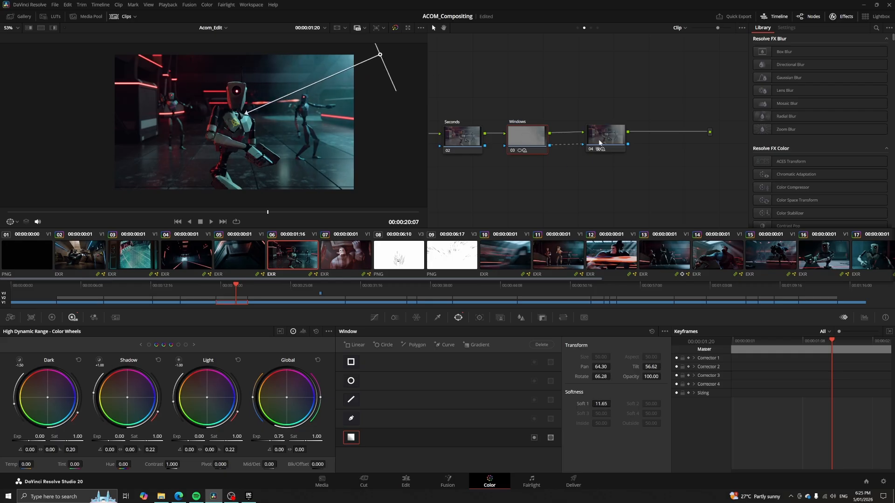
drag(245, 113, 170, 137)
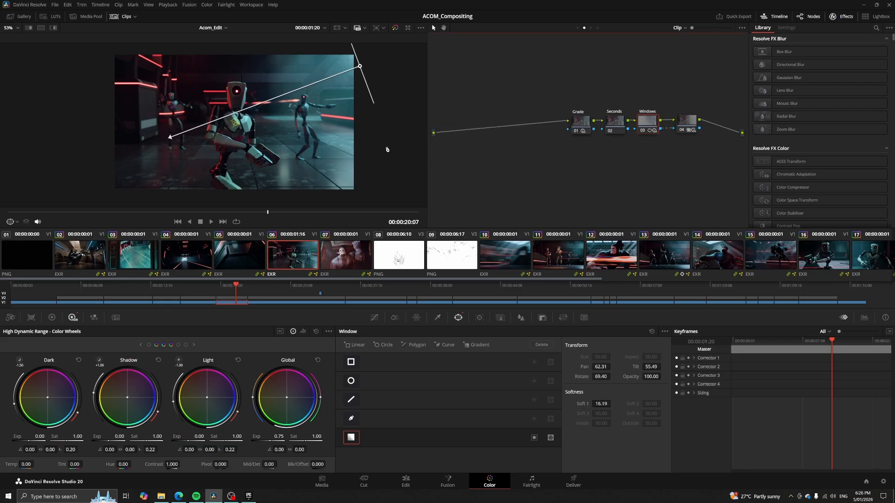
Look over clip 06's whole node graph, and examine clip 16's grade and image.
drag(522, 75, 700, 142)
drag(583, 133, 485, 144)
scroll(387, 254, down, 8)
click(390, 255)
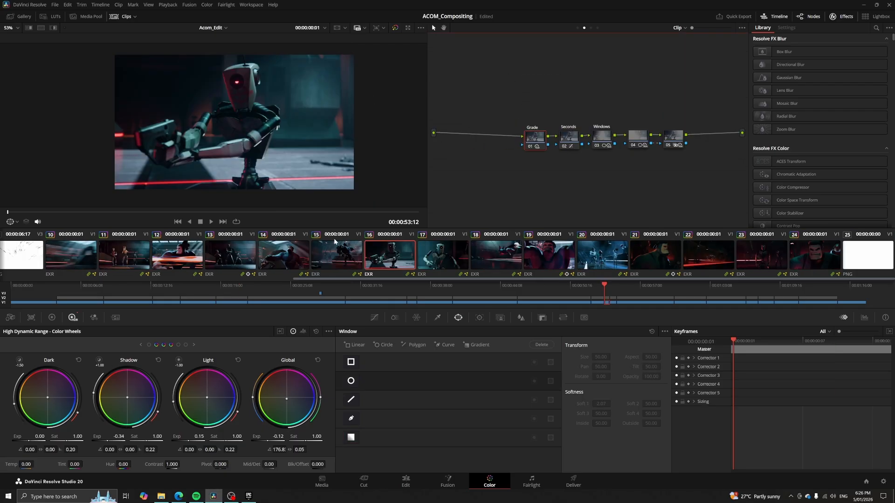
scroll(128, 153, up, 2)
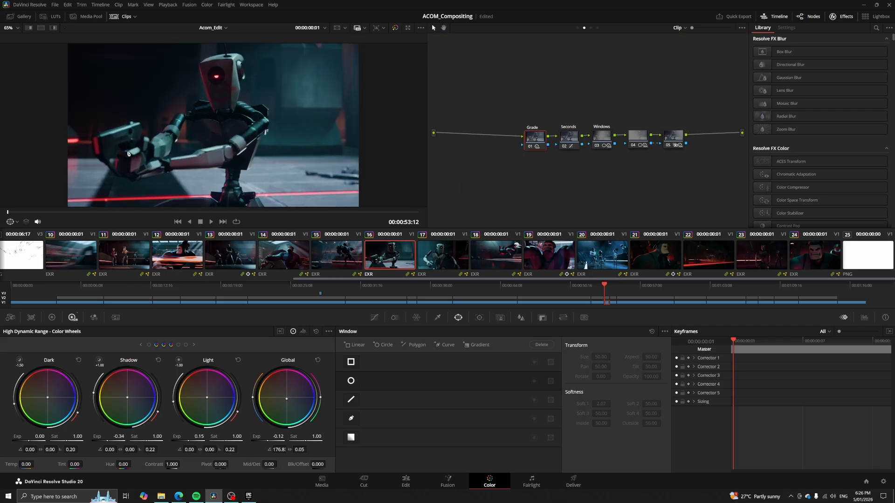
Switch to clip 20 and select its second Seconds node, node 03.
click(573, 254)
click(603, 255)
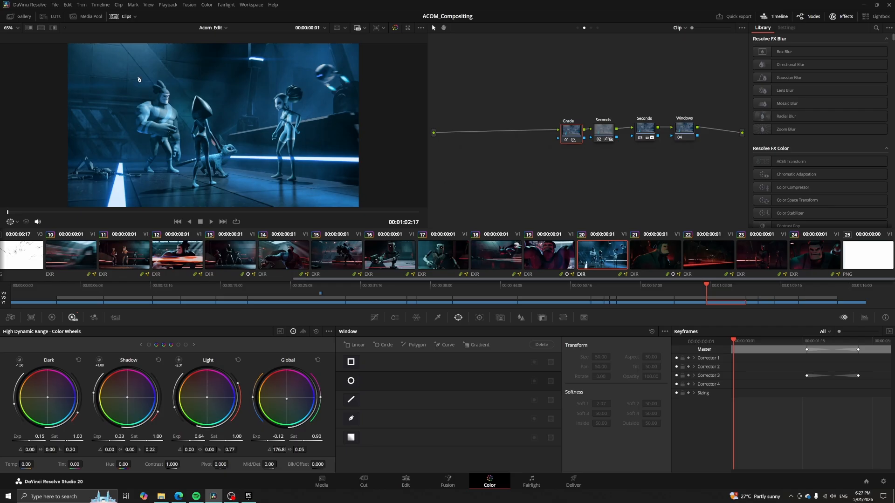
click(575, 137)
click(683, 136)
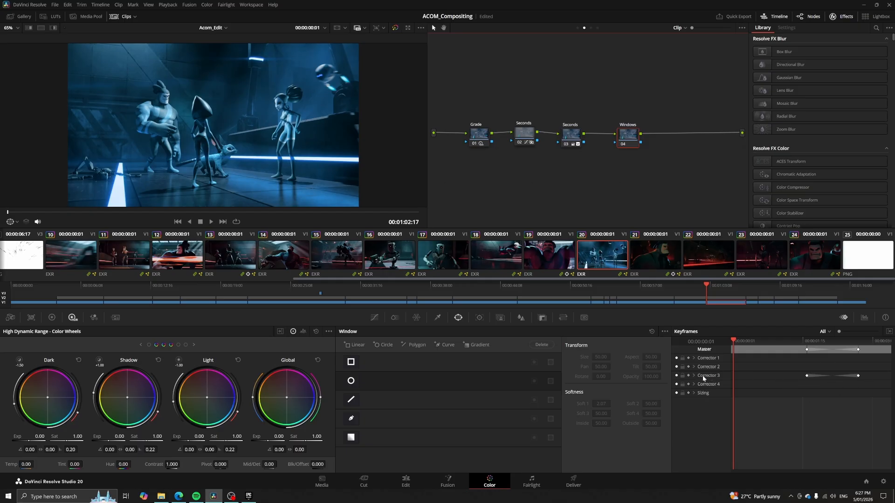
drag(572, 135, 575, 134)
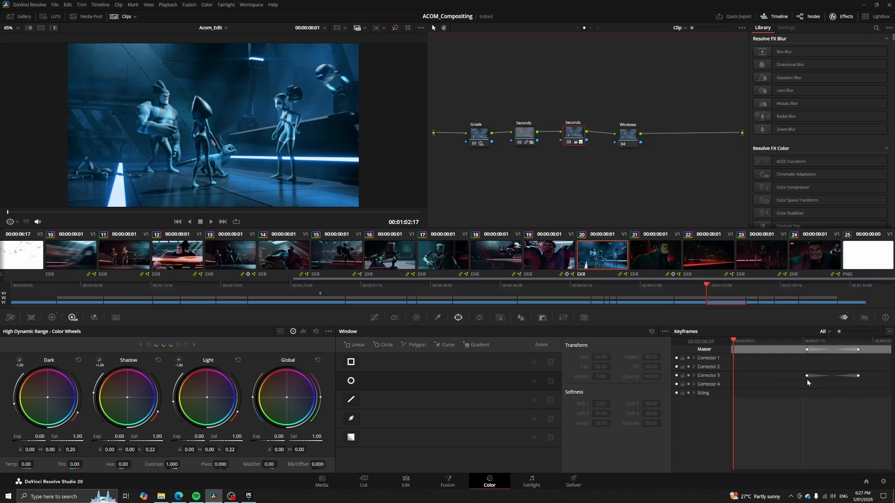
Scrub between Corrector 3's keyframes at 00:00:01:17 and 00:00:02:21, compare the frame with and without node 03, and leave node 03 disabled.
drag(800, 341, 859, 341)
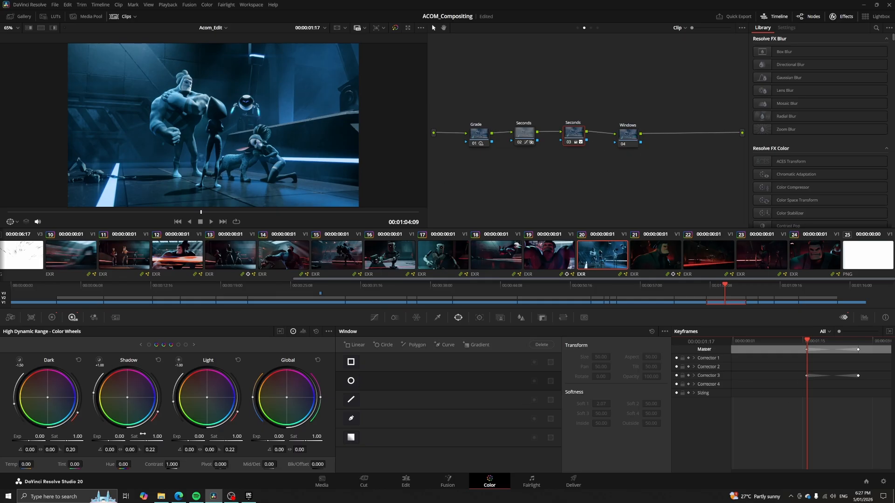
drag(807, 340, 859, 344)
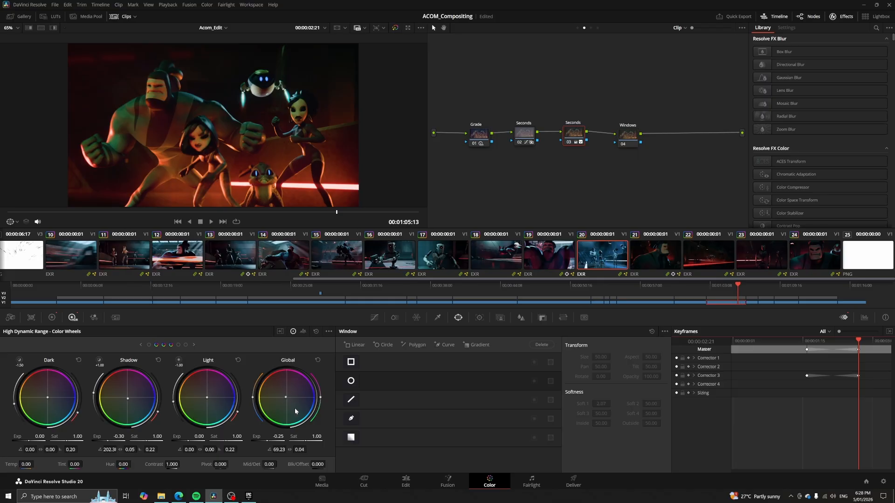
key(ctrl+d)
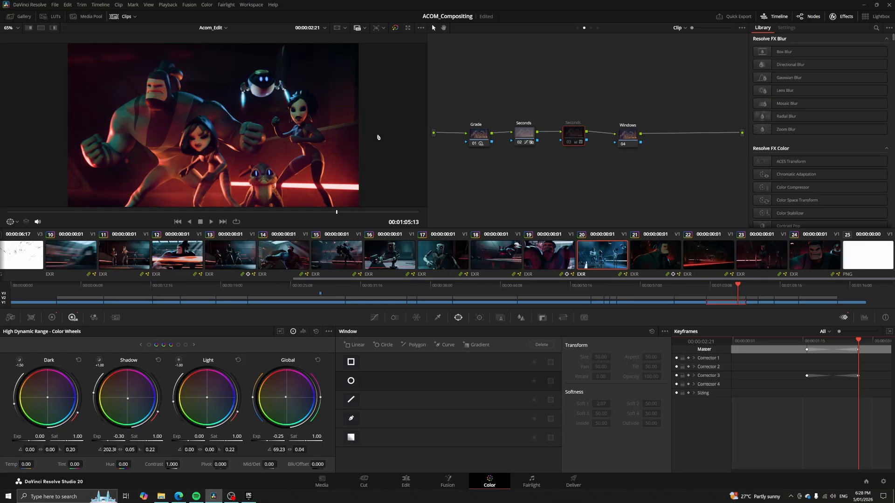
key(ctrl+d)
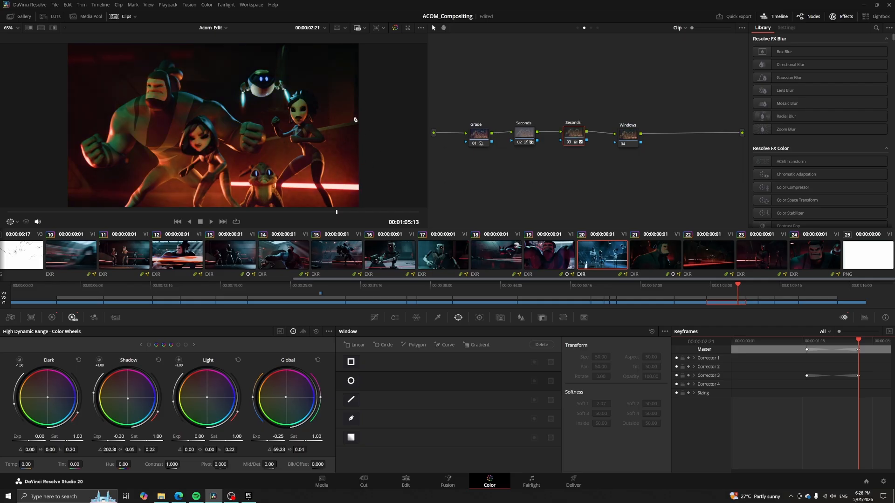
key(ctrl+d)
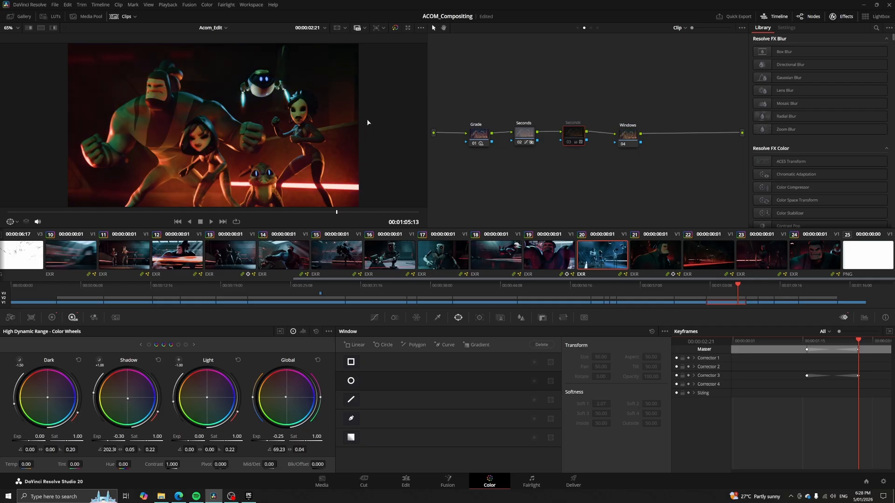
Add a serial node after clip 20's Windows node, glance at the scopes and return to the keyframe tracks.
click(625, 134)
key(alt+s)
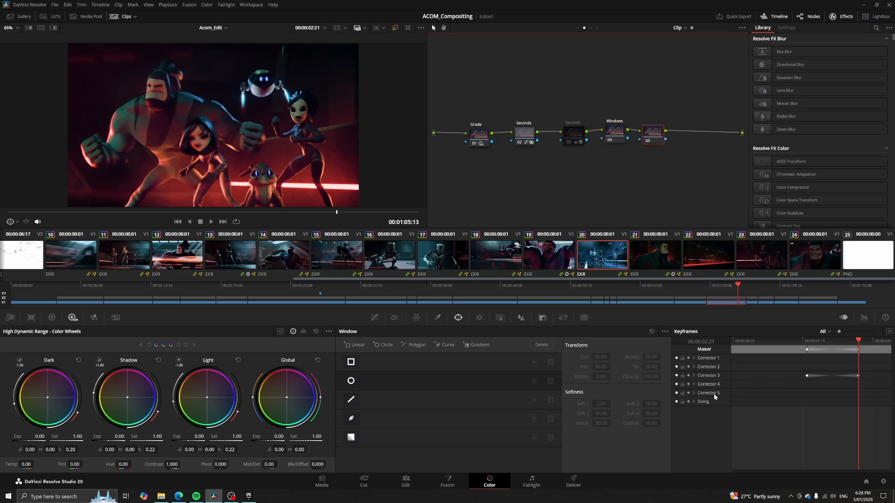
key(ctrl+shift+w)
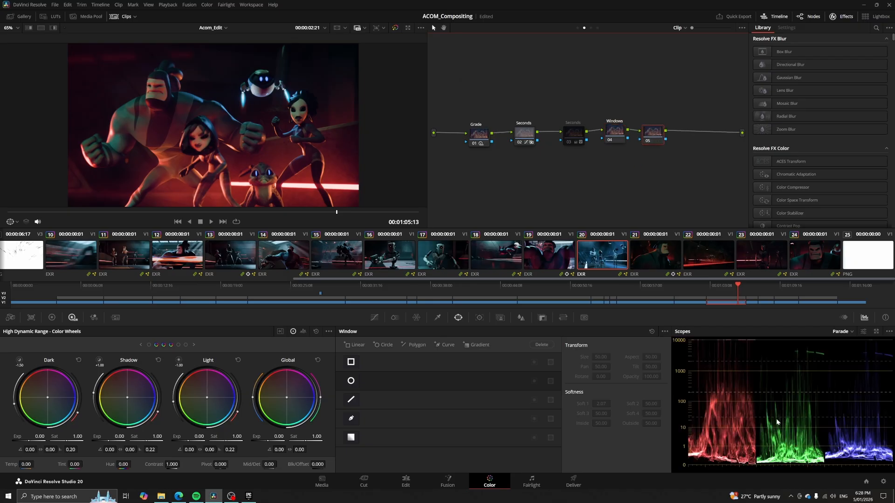
click(843, 318)
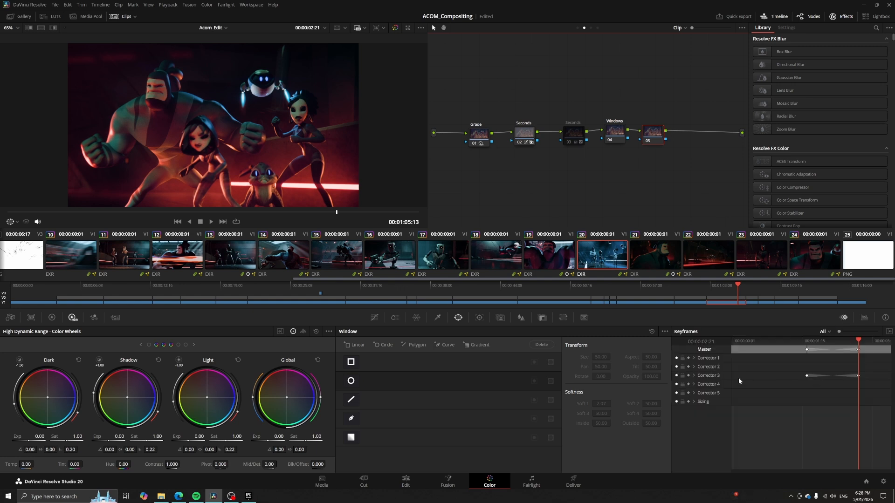
Add dynamic keyframes to Corrector 5 at 00:00:01:17 and 00:00:02:21.
click(808, 342)
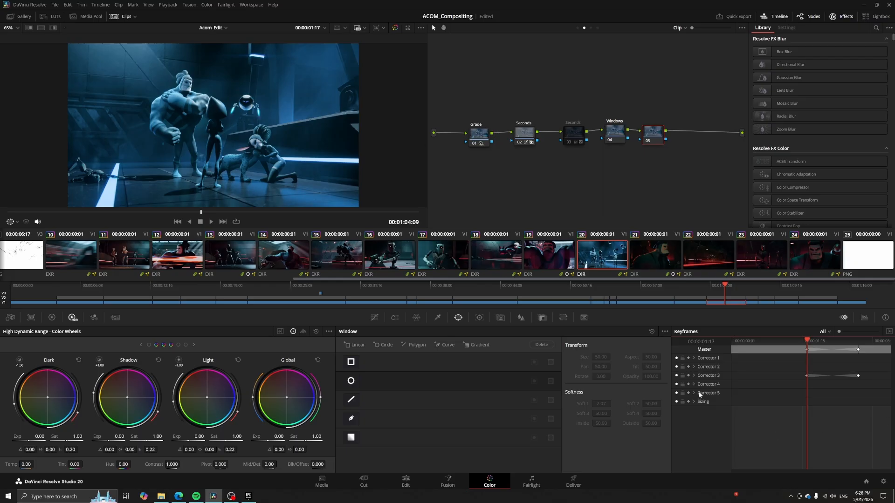
right_click(815, 392)
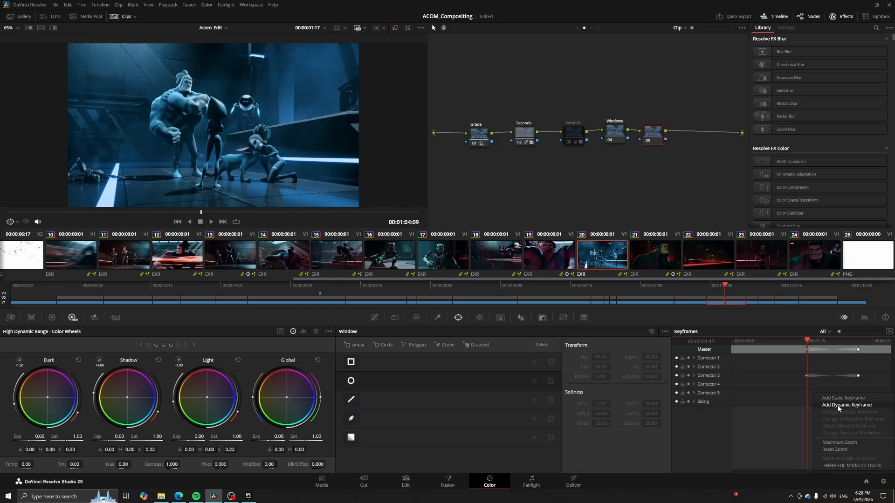
click(840, 405)
drag(814, 340, 860, 341)
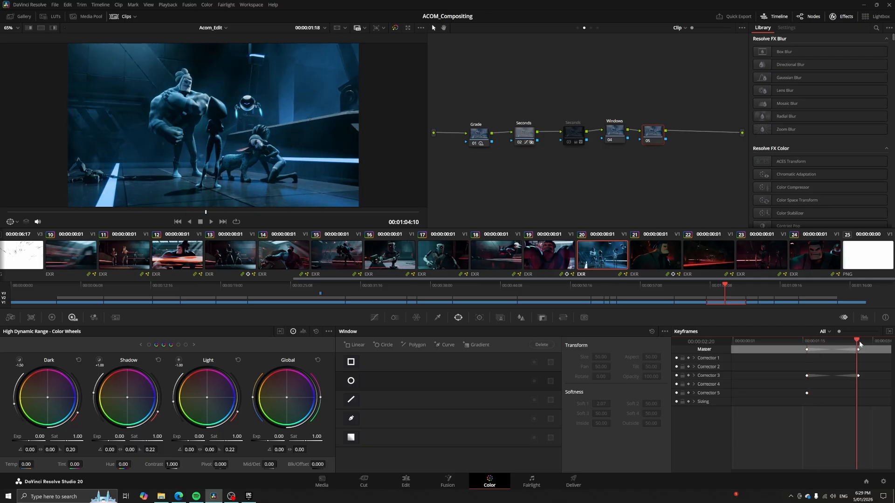
right_click(814, 394)
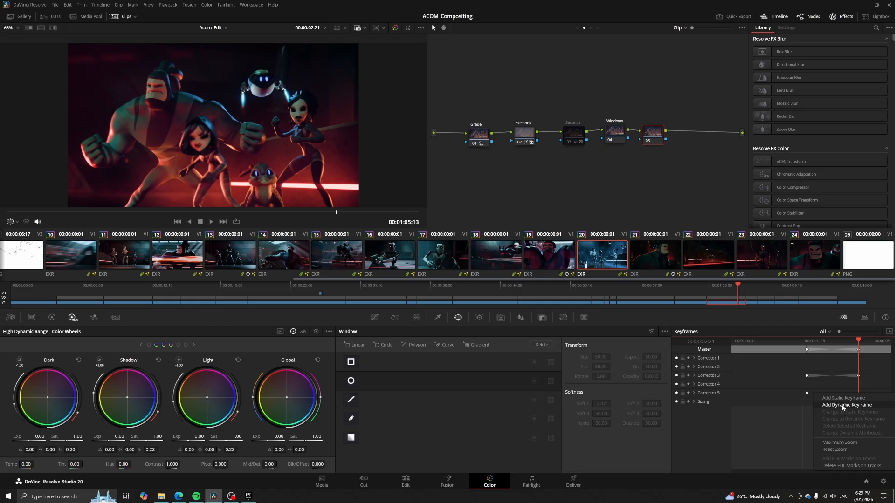
click(843, 405)
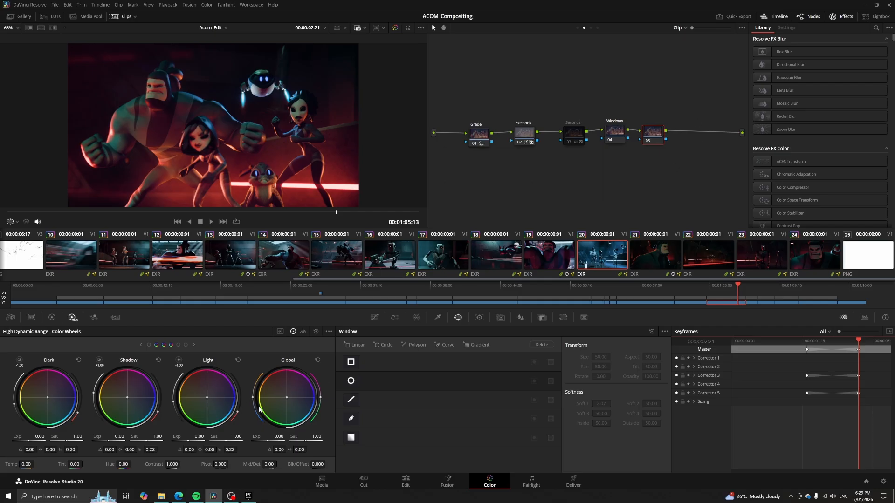
At the second keyframe, set node 05's global exposure to -0.24 and its global color shift to 52.65 and 0.06, and compare both keyframes.
drag(279, 436, 278, 185)
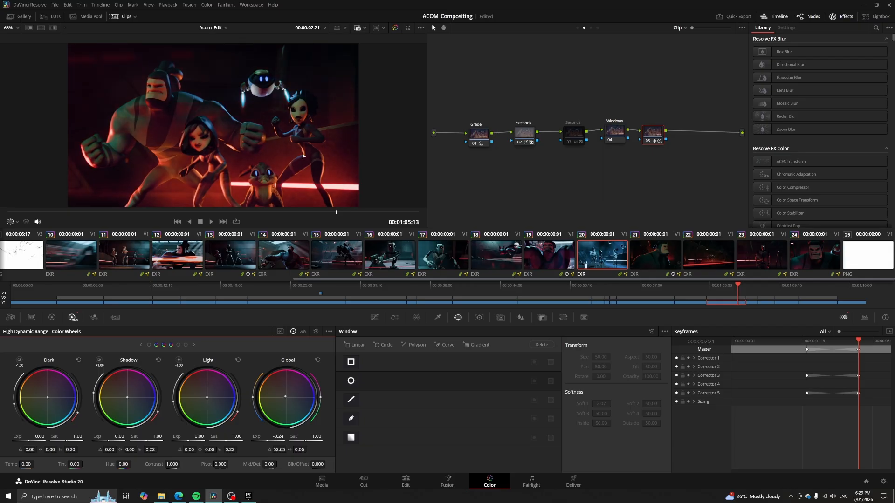
click(807, 341)
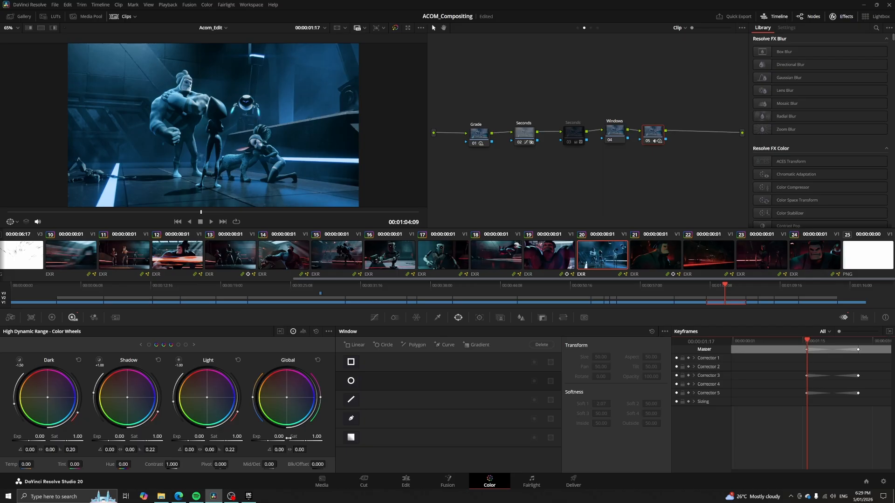
click(858, 340)
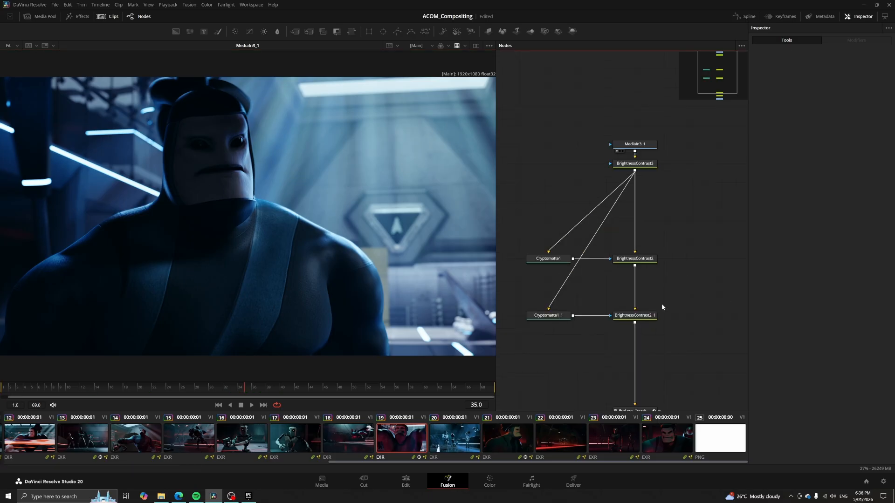
In clip 19's Fusion composition, add a Cryptomatte node fed by BrightnessContrast3 and show it in the viewer.
drag(572, 176, 591, 185)
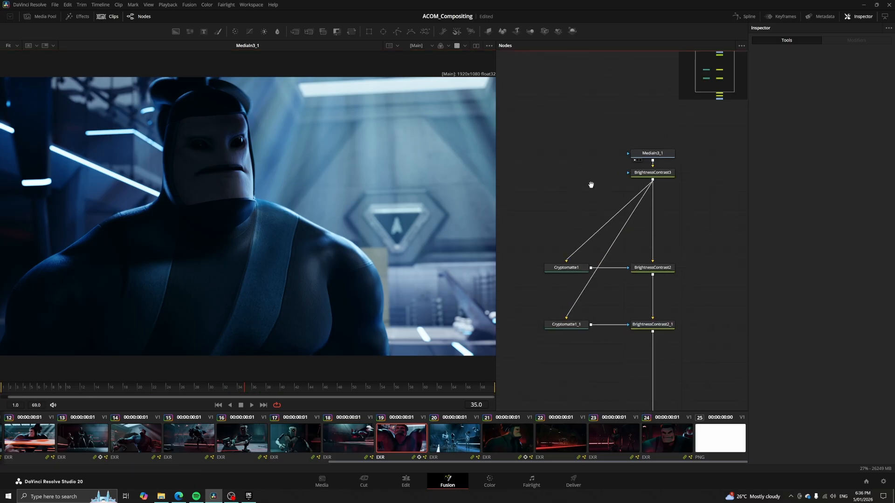
key(shift+space)
text(crypto)
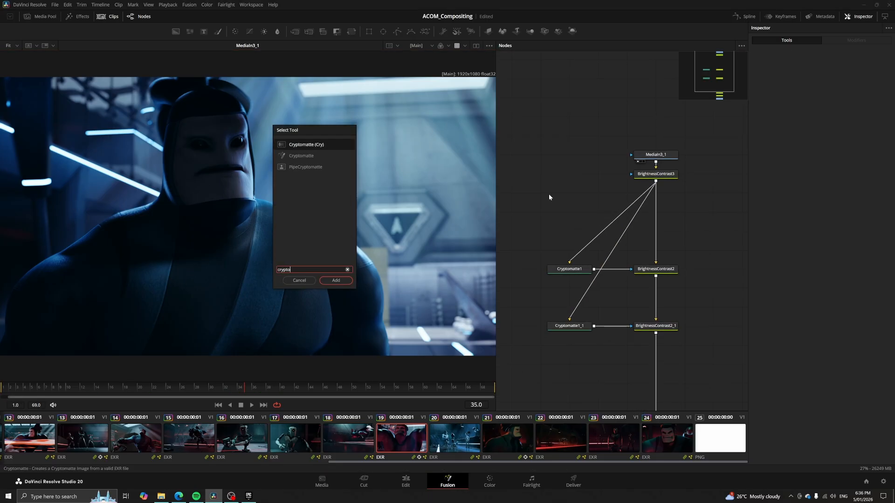
key(Return)
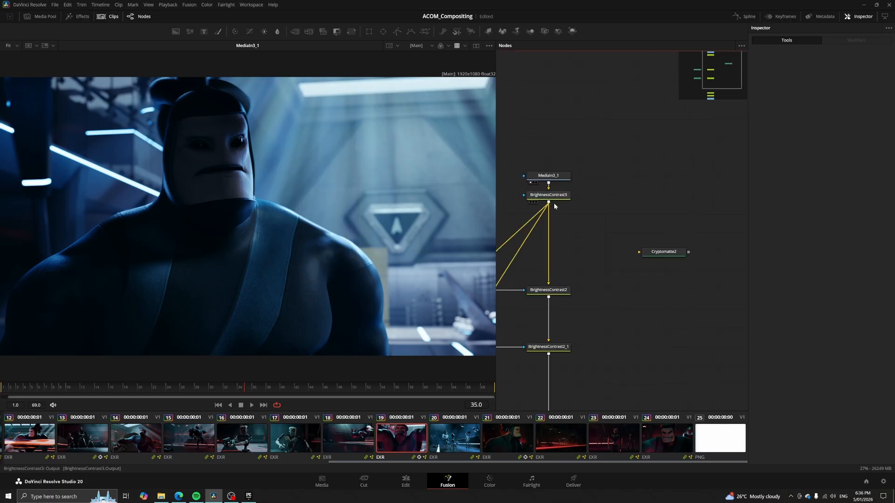
drag(554, 205, 693, 233)
key(1)
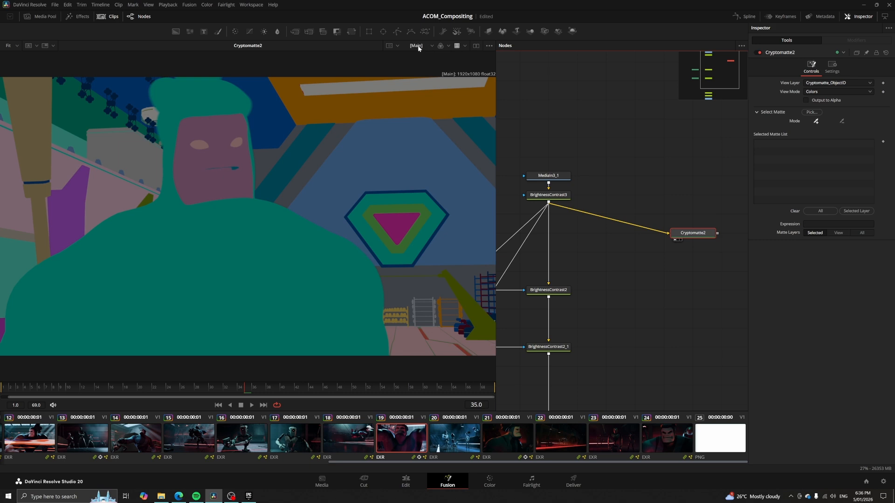
Show MediaIn3_1 in the viewer, check its list of Cryptomatte_ObjectID layers, and return the viewer to Cryptomatte2.
click(566, 177)
key(1)
click(590, 133)
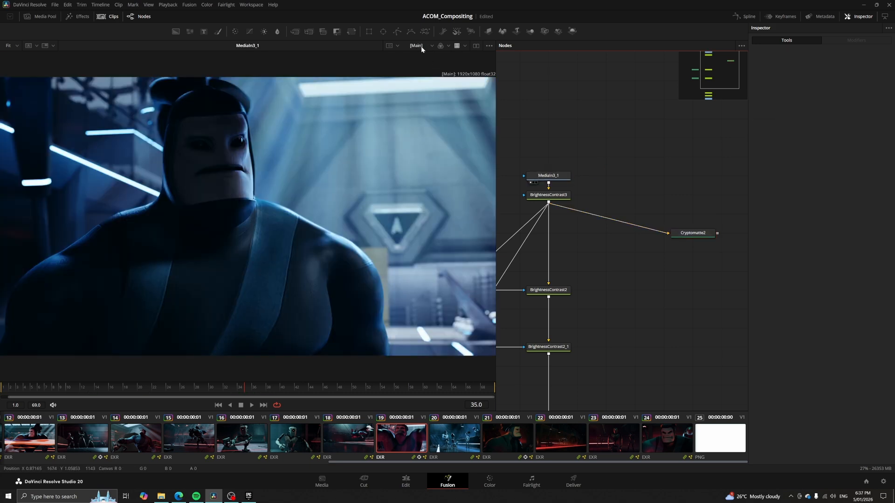
click(421, 47)
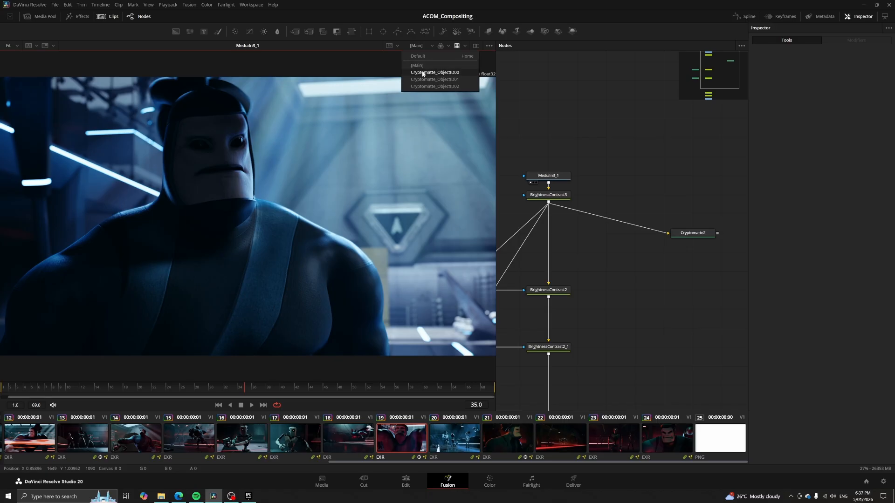
drag(705, 288, 667, 286)
click(672, 235)
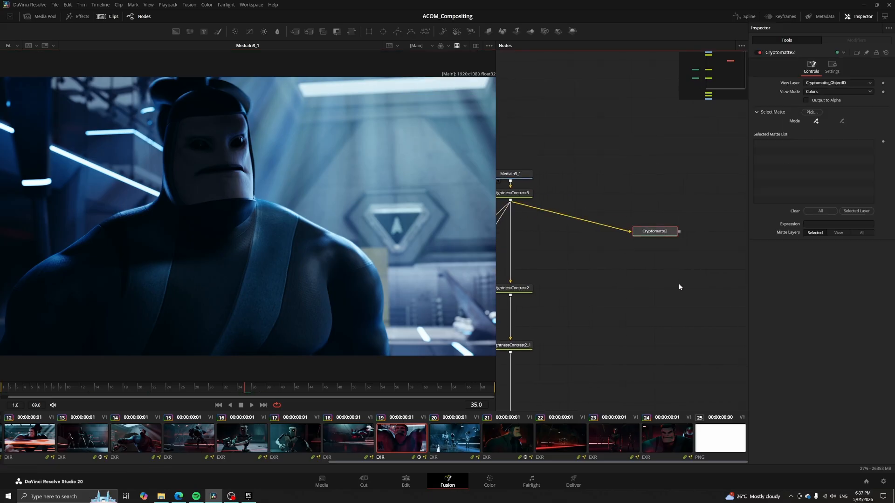
key(1)
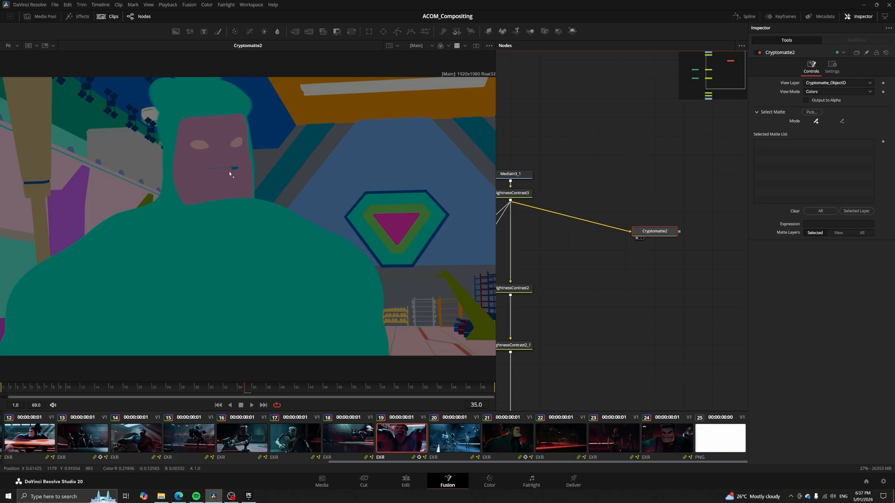
Add the character's body, face, eyes and mouth to the matte selection of Cryptomatte2.
click(815, 121)
scroll(346, 147, up, 3)
click(240, 297)
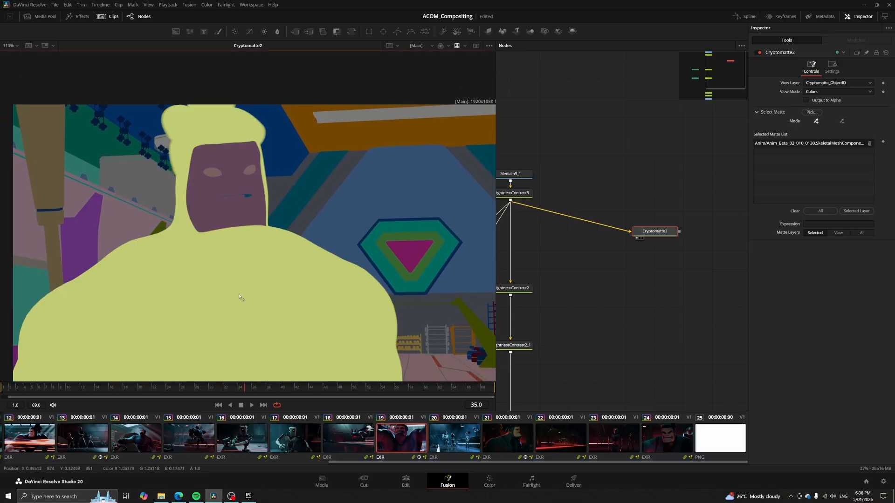
click(227, 217)
click(218, 174)
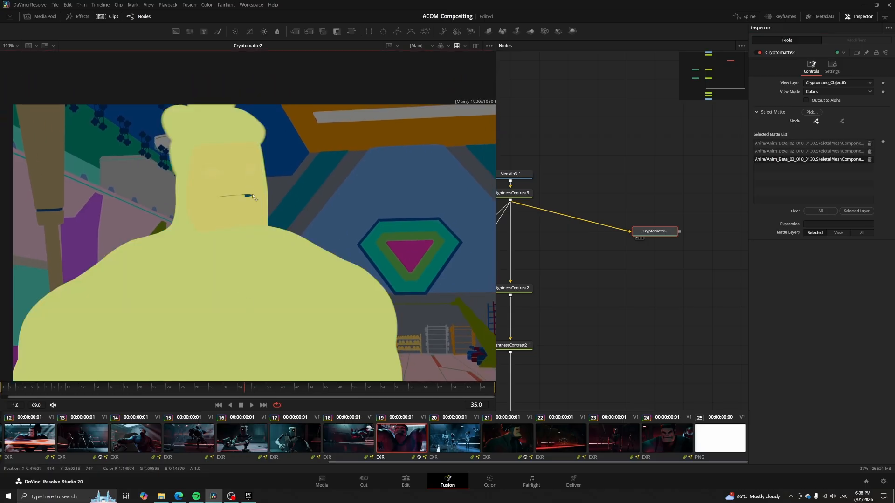
scroll(251, 197, up, 3)
click(251, 196)
scroll(205, 215, down, 4)
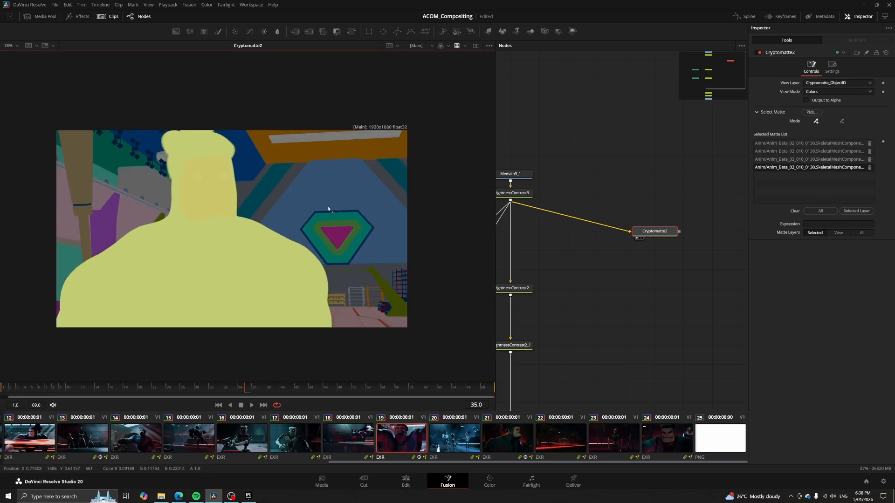
Output the Cryptomatte2 selection to alpha, check the matte in the alpha channel at frames 62 and 13, and restore the color view.
click(818, 100)
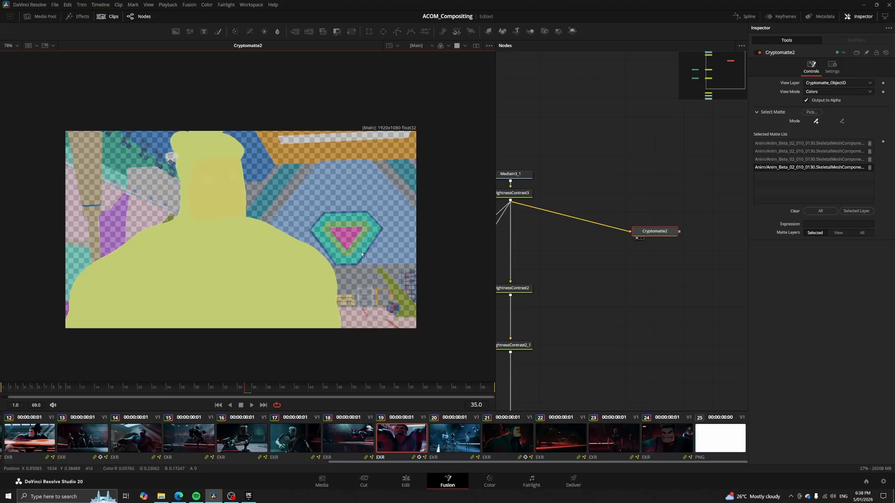
key(a)
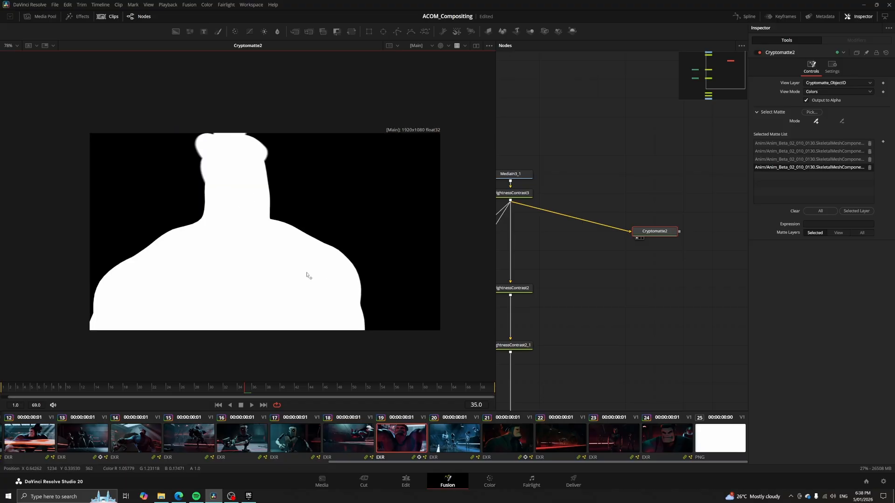
drag(263, 390, 440, 396)
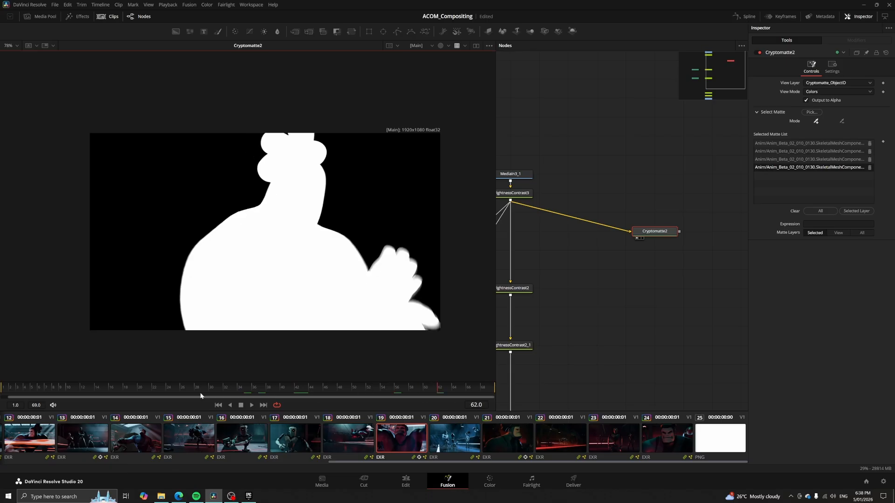
scroll(438, 310, up, 5)
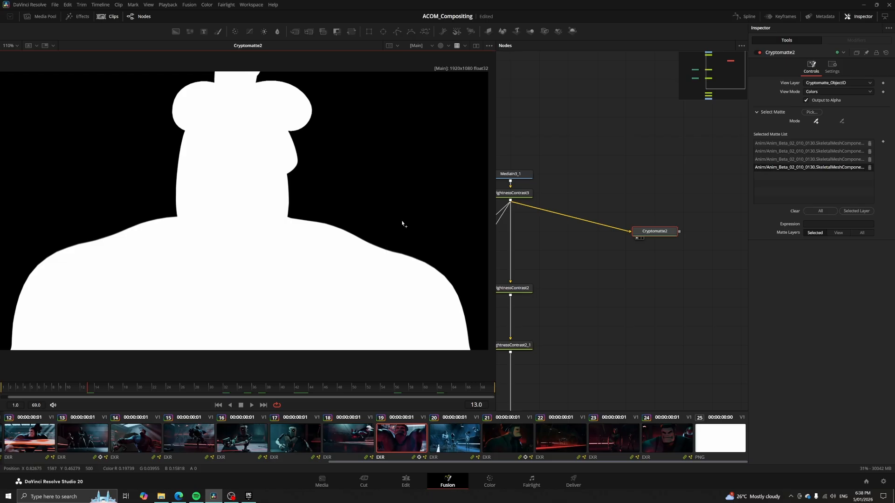
key(c)
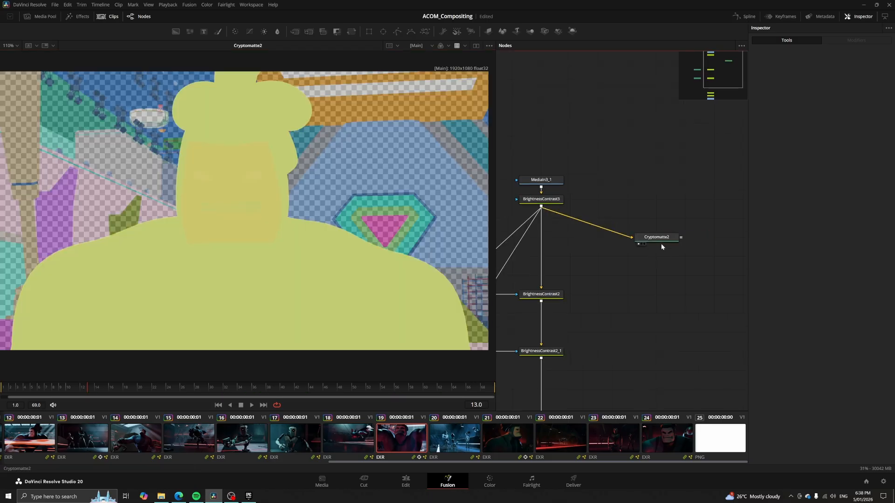
Add a Brightness Contrast node fed by BrightnessContrast3 beside Cryptomatte2 and show it in the viewer.
click(662, 240)
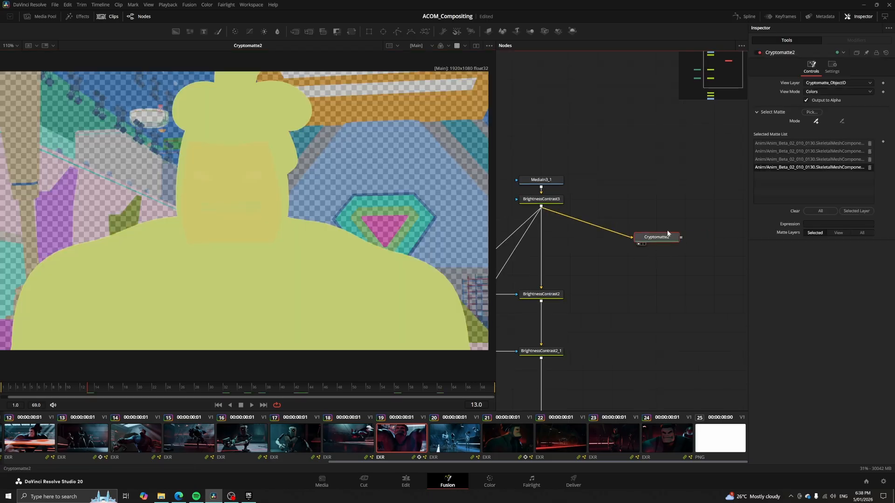
click(643, 247)
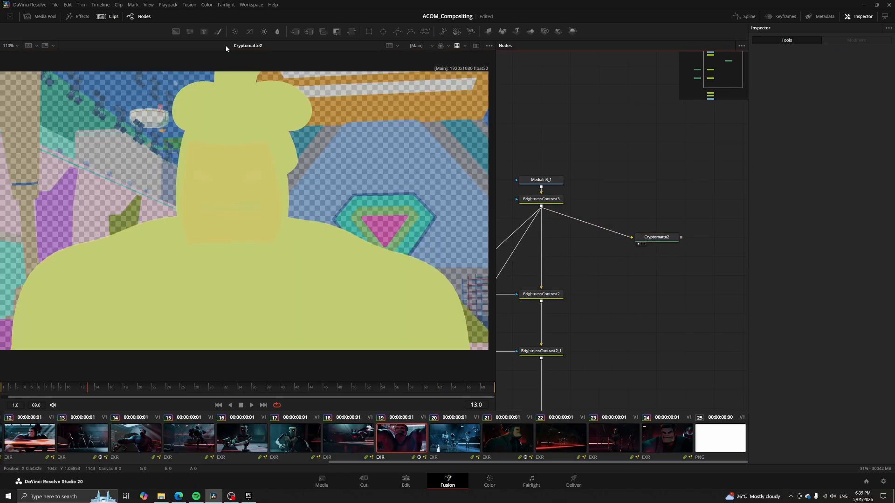
drag(265, 31, 610, 280)
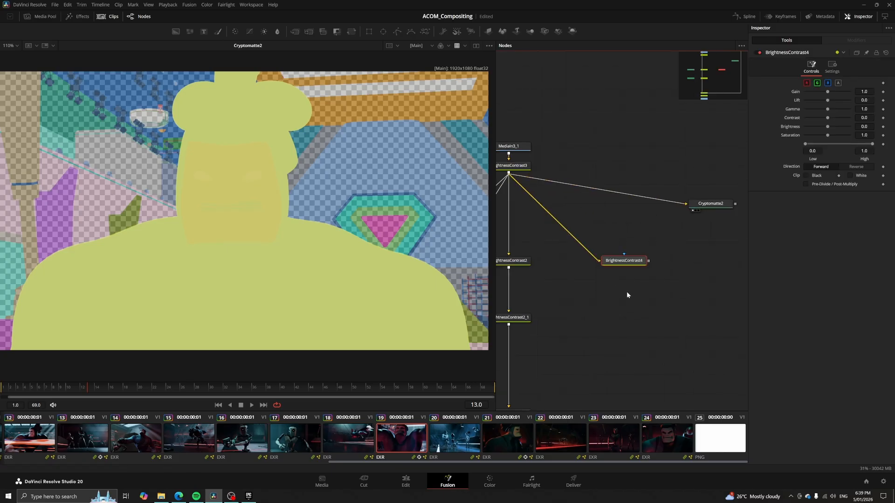
key(1)
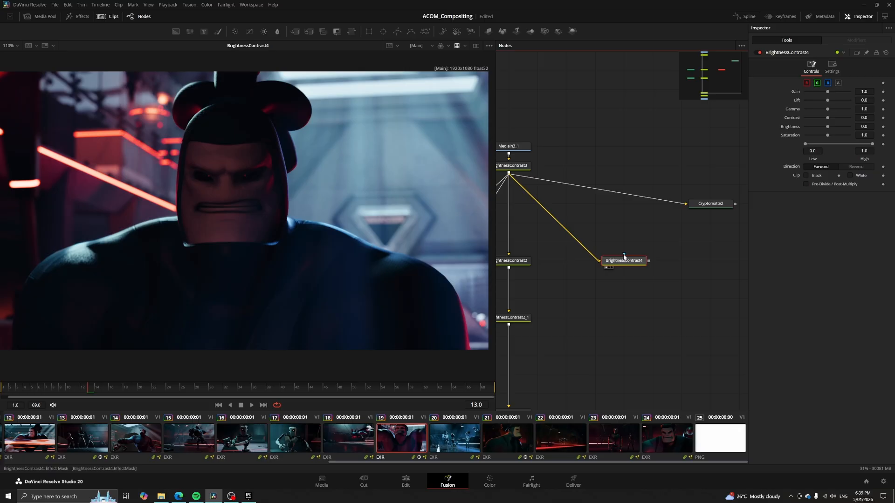
Connect the Cryptomatte2 output to the effect mask of BrightnessContrast4 and arrange the two nodes.
scroll(695, 206, right, 2)
drag(701, 202, 592, 258)
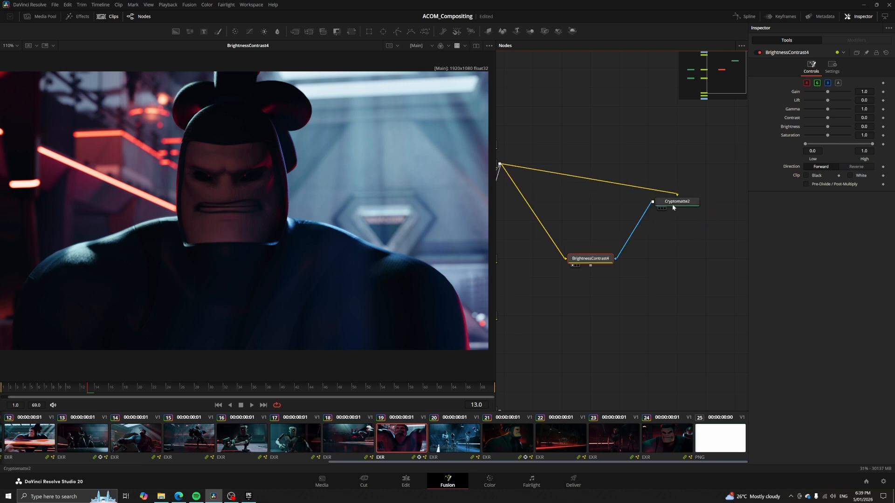
click(675, 202)
click(590, 259)
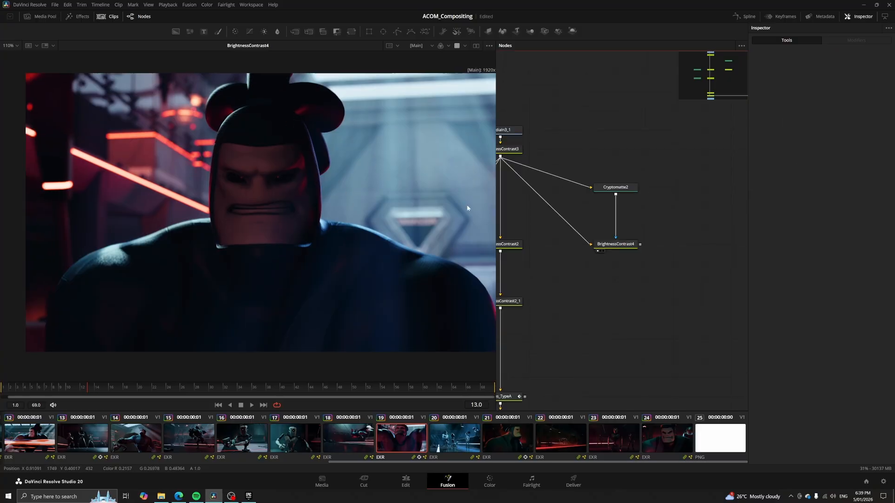
Set the gain of BrightnessContrast4 to 1.25.
click(629, 246)
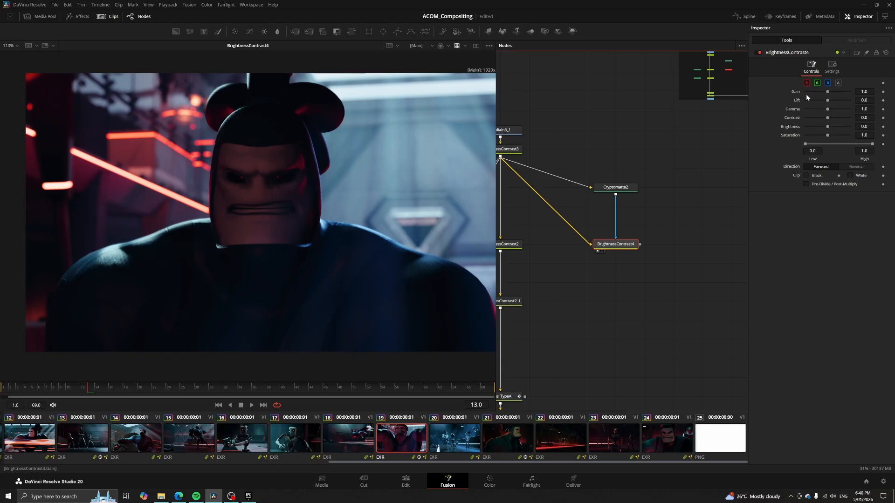
click(870, 91)
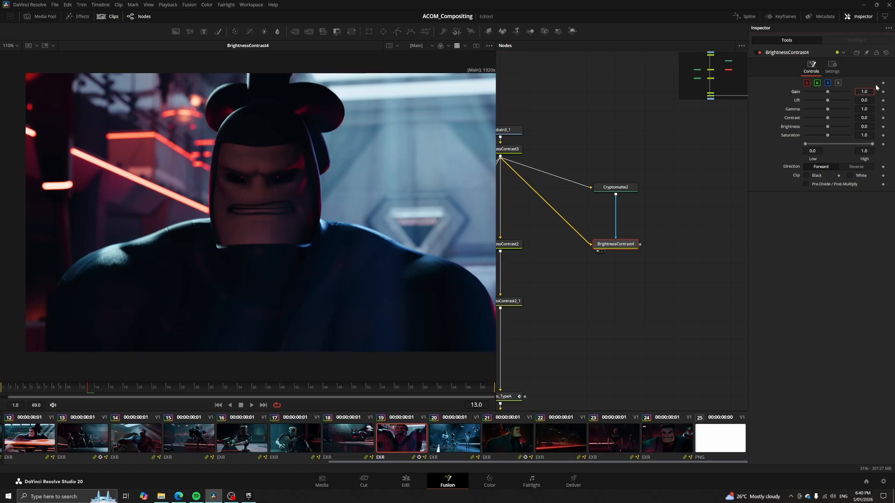
text(1.25)
key(Return)
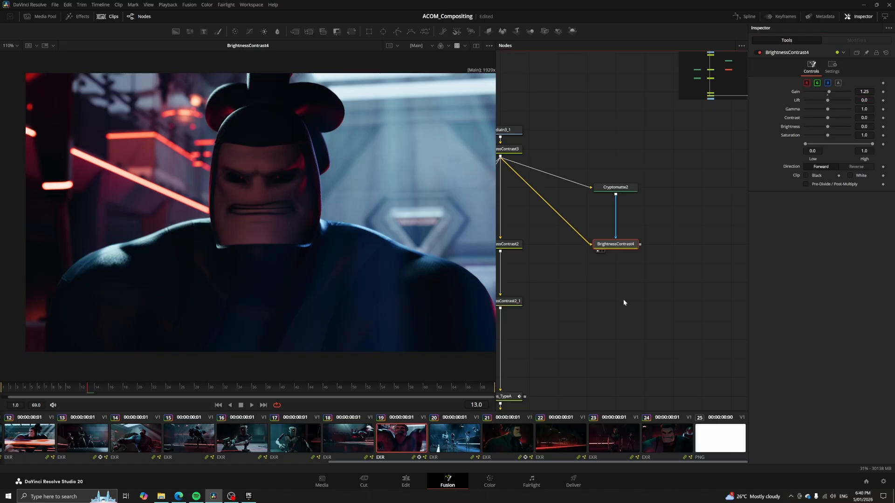
Toggle BrightnessContrast4 off and on to compare the character with and without the masked gain.
drag(279, 179, 271, 177)
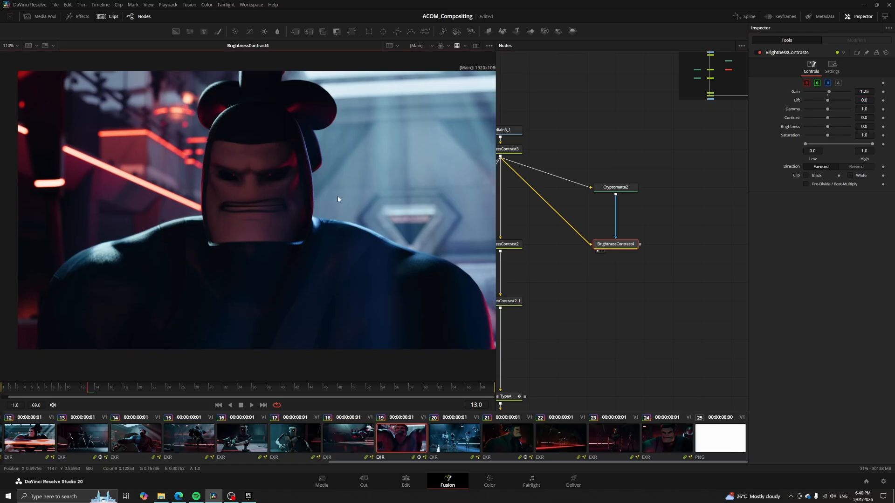
drag(333, 194, 362, 207)
key(ctrl+p)
key(ctrl+p)
key(ctrl+p)
key(ctrl+p)
key(ctrl+p)
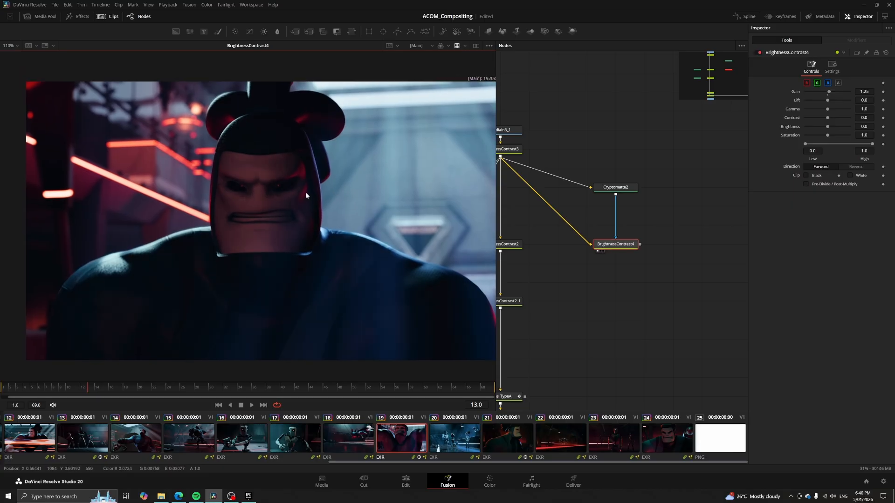
key(ctrl+p)
click(625, 223)
key(ctrl+p)
key(ctrl+p)
Delete the demonstration nodes Cryptomatte2 and BrightnessContrast4 from the composition.
click(715, 287)
drag(714, 286, 661, 293)
drag(721, 125, 649, 294)
key(Delete)
View the existing Cryptomatte1 and Cryptomatte1_1 mattes and the graded result at BrightnessContrast2_1.
drag(634, 230, 702, 242)
click(595, 263)
click(538, 241)
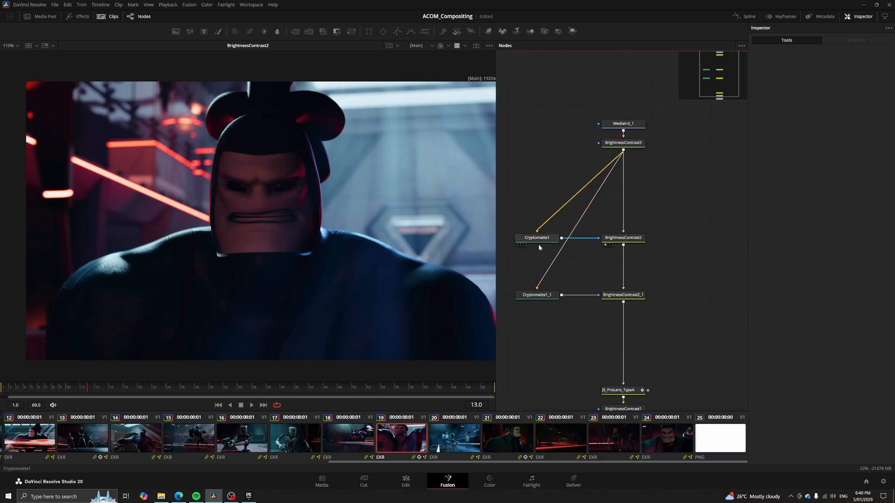
key(1)
click(538, 297)
key(1)
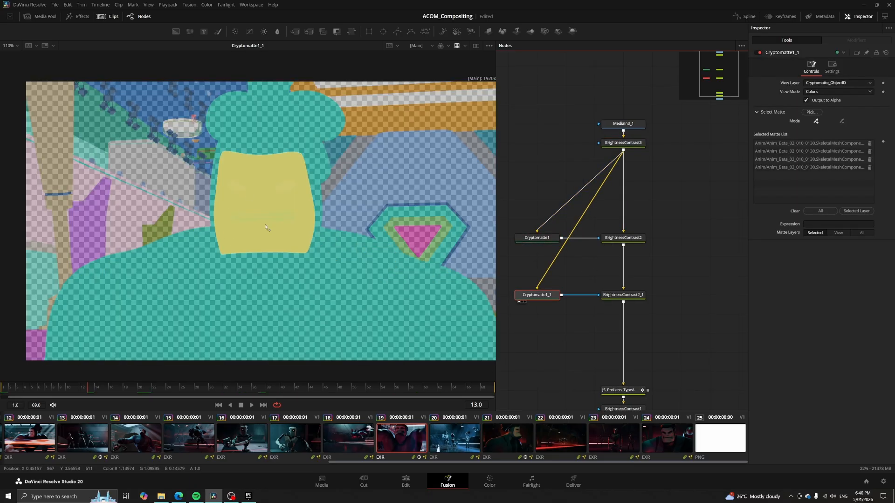
click(623, 294)
key(1)
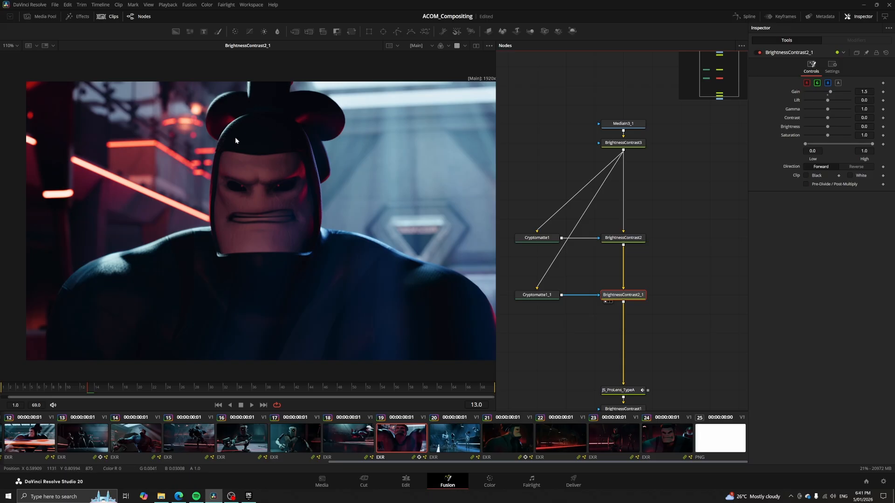
Inspect the JS_ProLens_TypeA lens node and MediaOut1 in clip 19's composition, and the node chain with the same lens node in clip 04.
click(647, 251)
drag(648, 251, 648, 238)
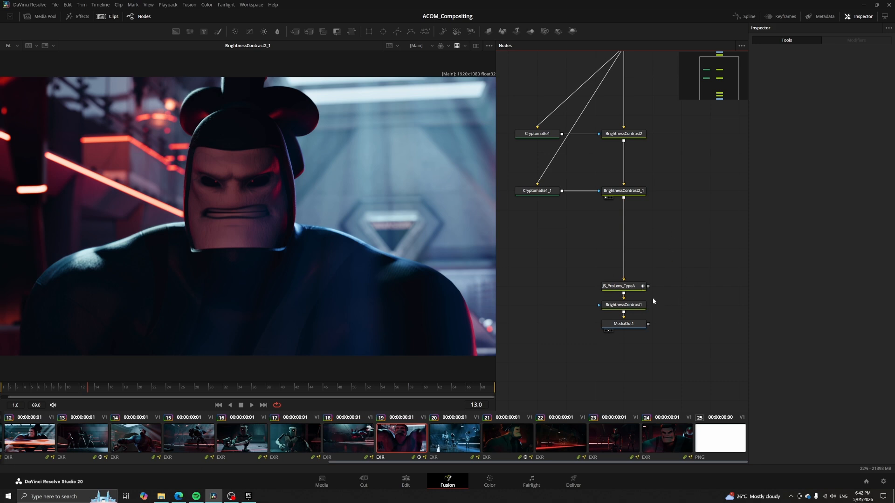
click(617, 286)
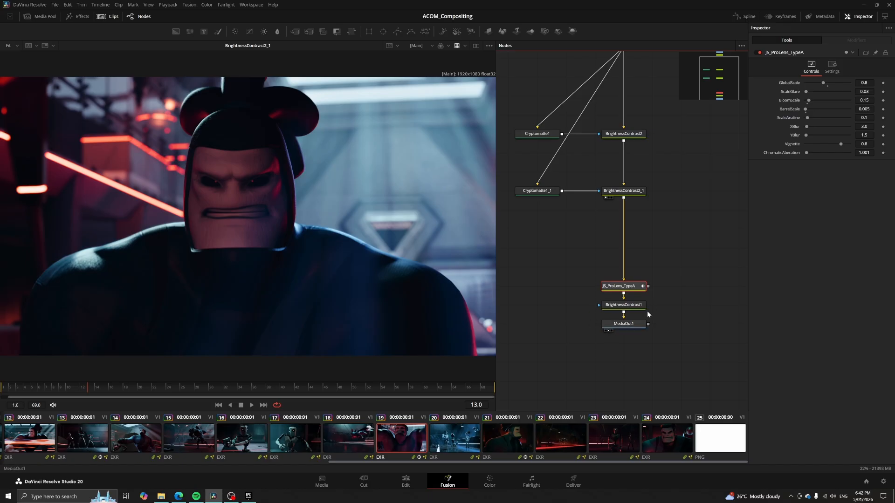
click(698, 284)
click(640, 324)
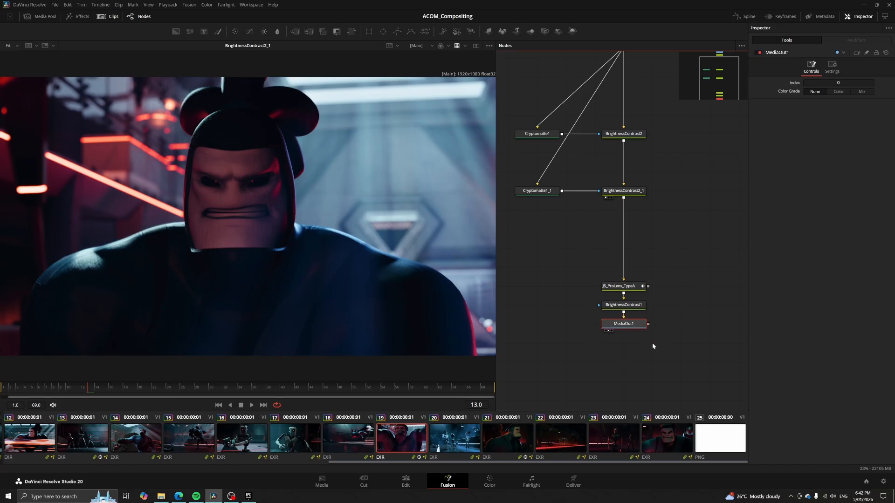
key(1)
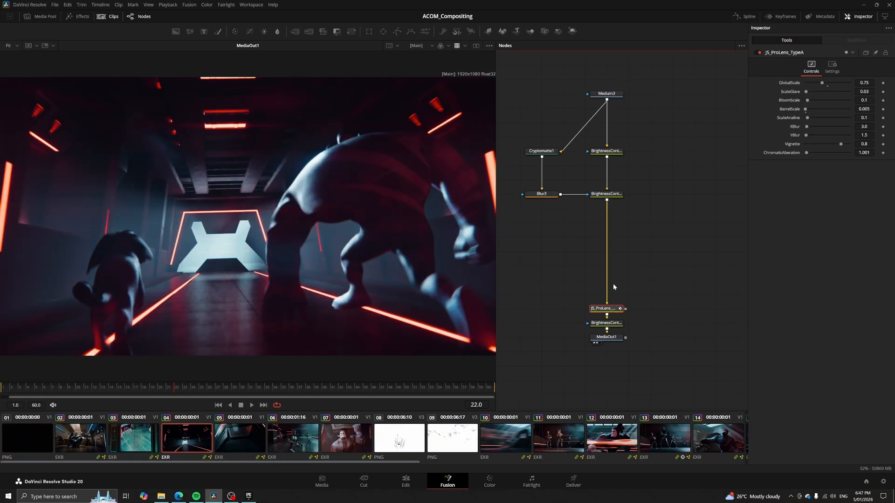
drag(509, 70, 677, 374)
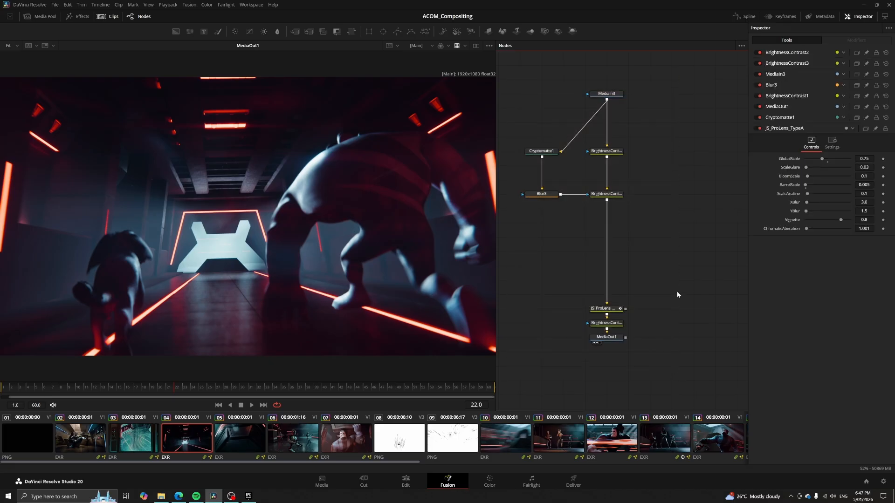
click(613, 311)
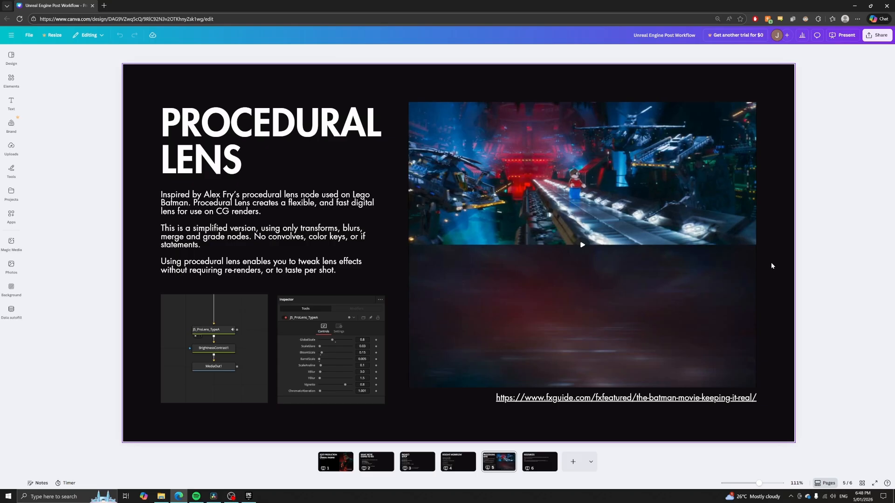
Switch to the Procedural Lens slide in Canva and play its video of the lens effects.
click(582, 244)
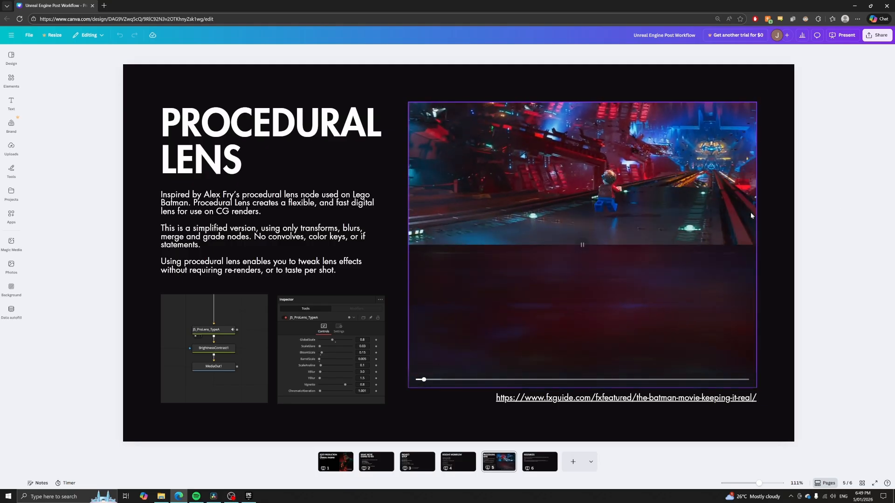
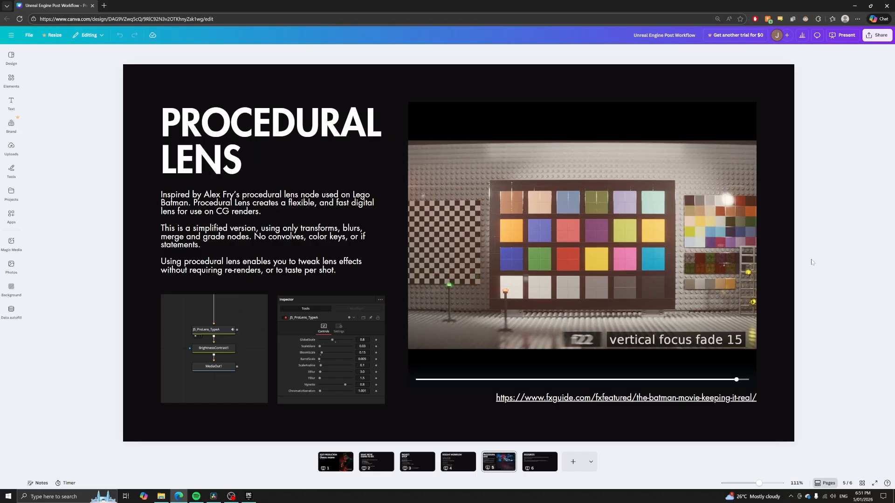
click(634, 418)
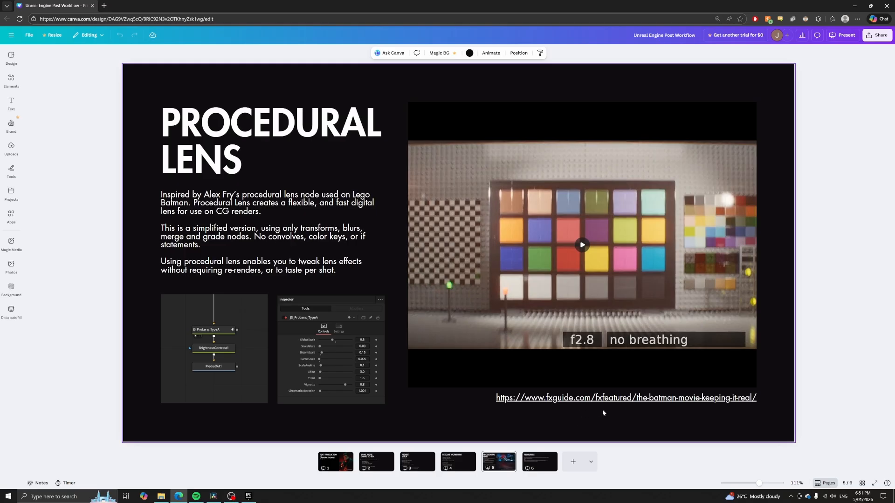
Switch back to DaVinci Resolve and try a lower GlobalScale on the JS_ProLens_TypeA node, undoing the change.
key(alt+Tab)
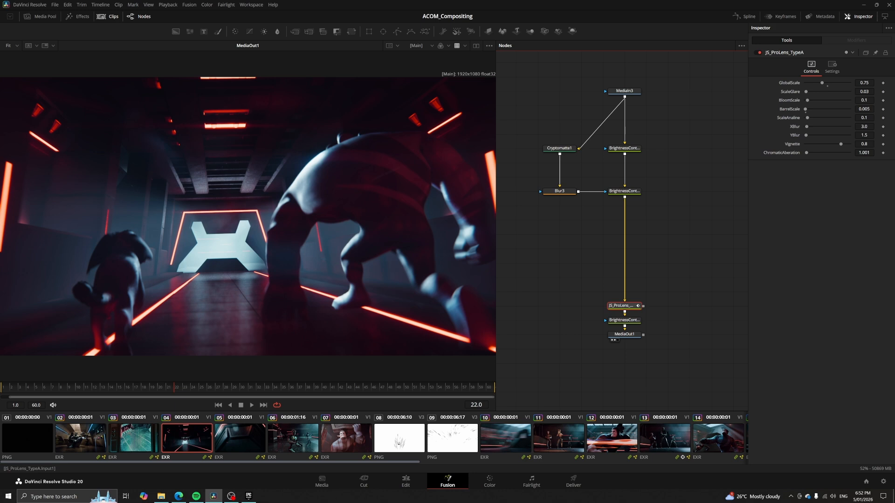
drag(822, 82, 807, 85)
key(ctrl+z)
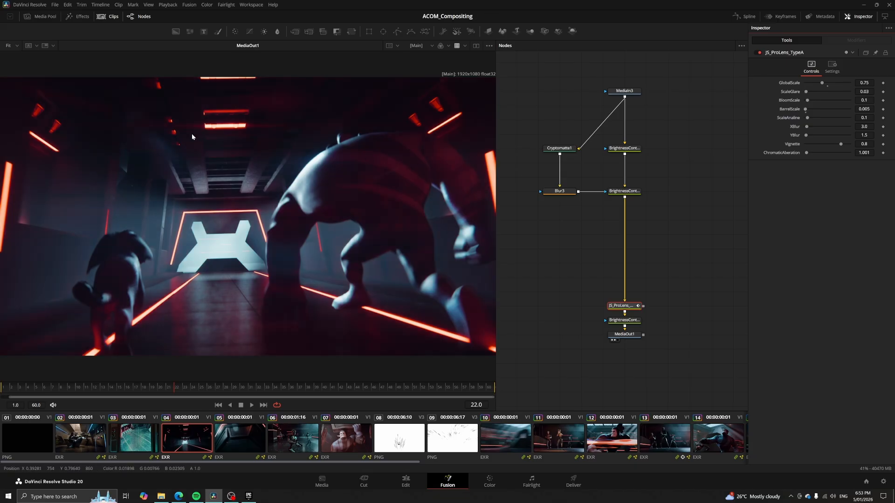
Examine the ceiling lights up close while trying a different effect value on the JS_ProLens_TypeA node.
scroll(225, 124, up, 1)
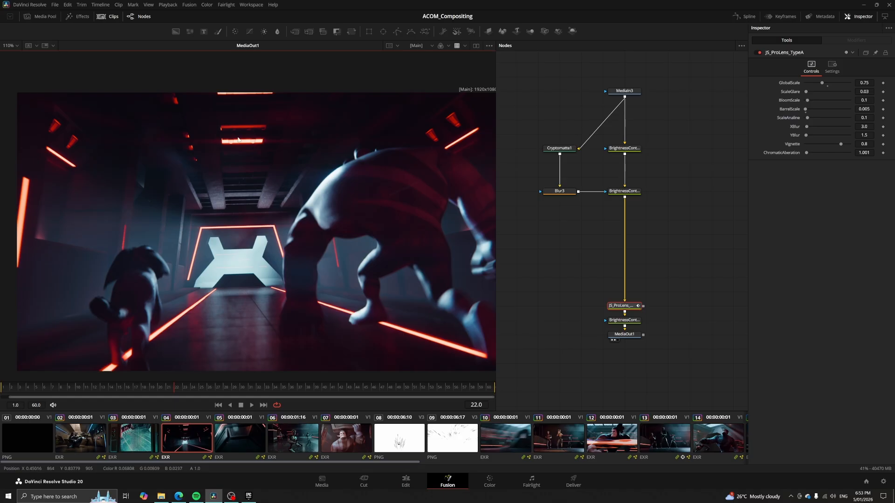
scroll(234, 129, up, 8)
key(BackSpace)
text(6)
key(Return)
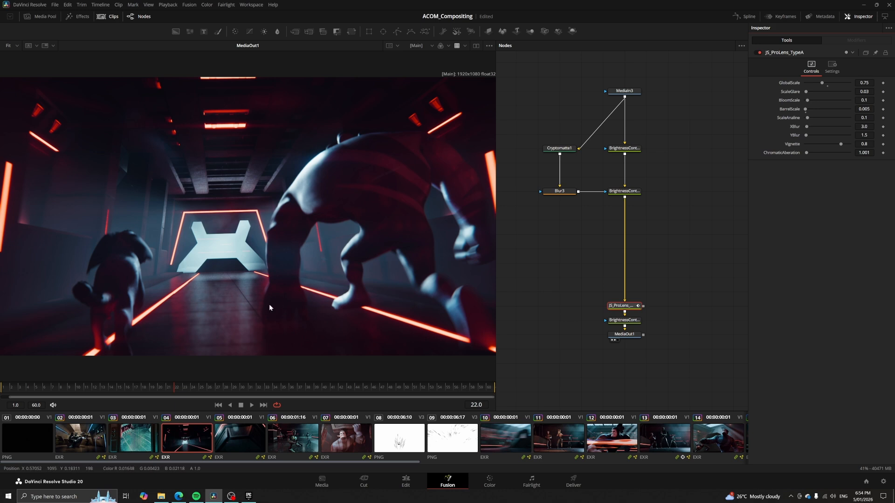
Try a BarrelScale of 0.045 on the lens node, undo it, and examine the red ceiling lights up close.
click(865, 109)
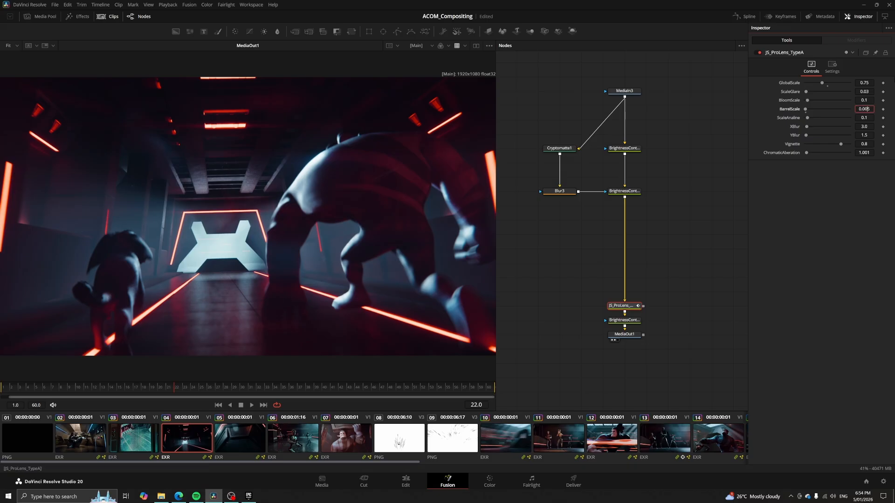
drag(865, 108, 881, 108)
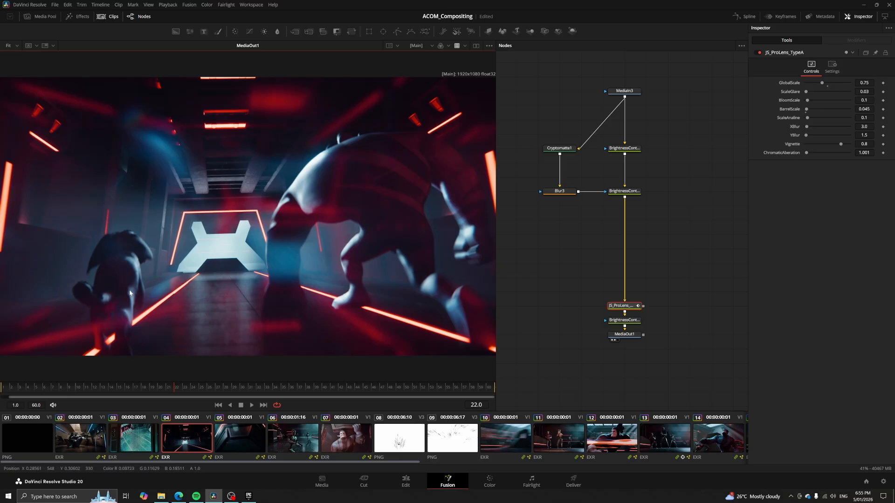
key(ctrl+z)
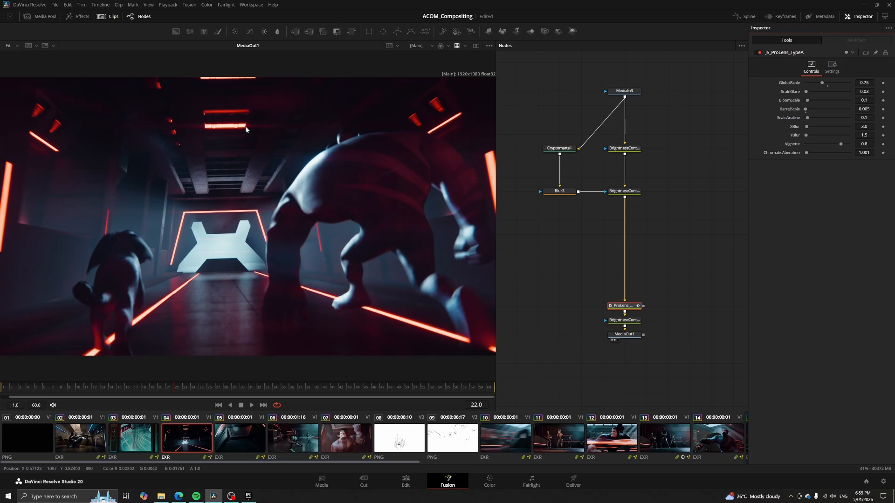
scroll(216, 145, up, 6)
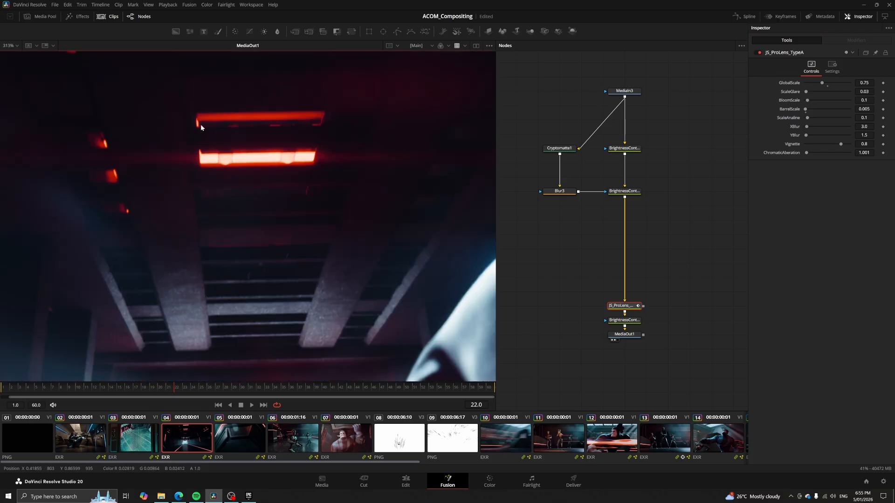
scroll(196, 124, up, 2)
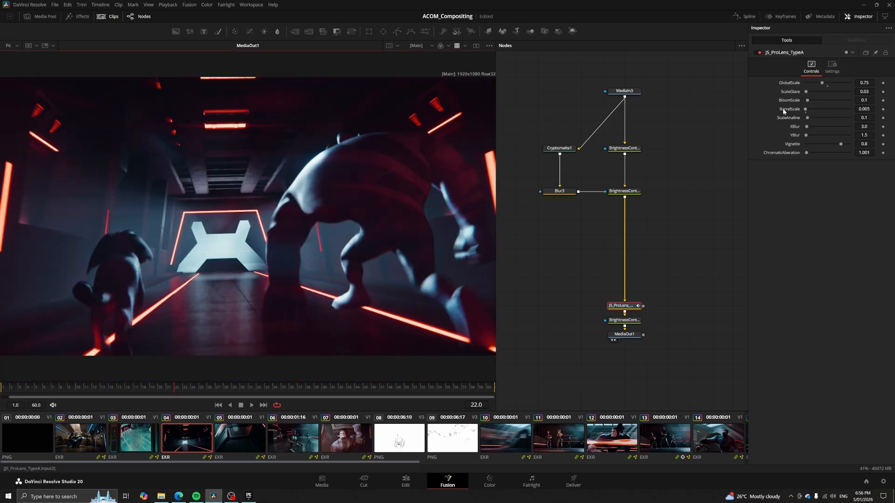
Try a different XBlur and a YBlur of 0.0 on the lens node, undoing both changes.
drag(807, 127, 846, 135)
key(ctrl+z)
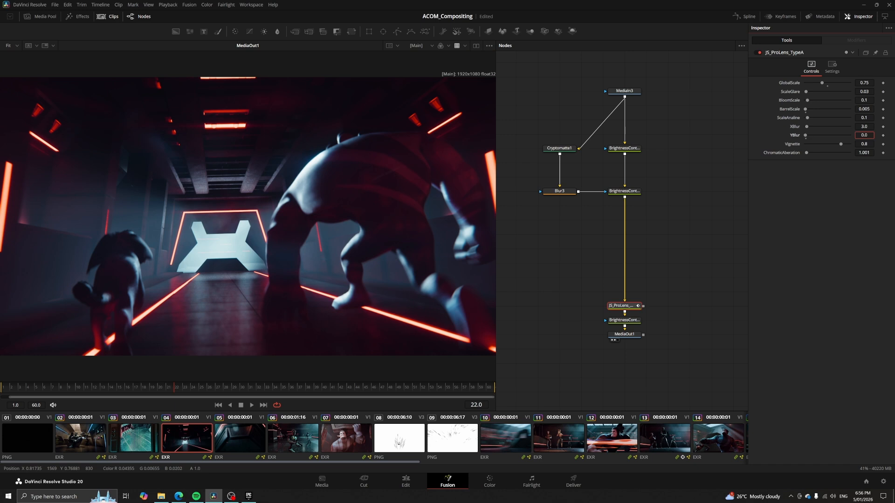
key(ctrl+z)
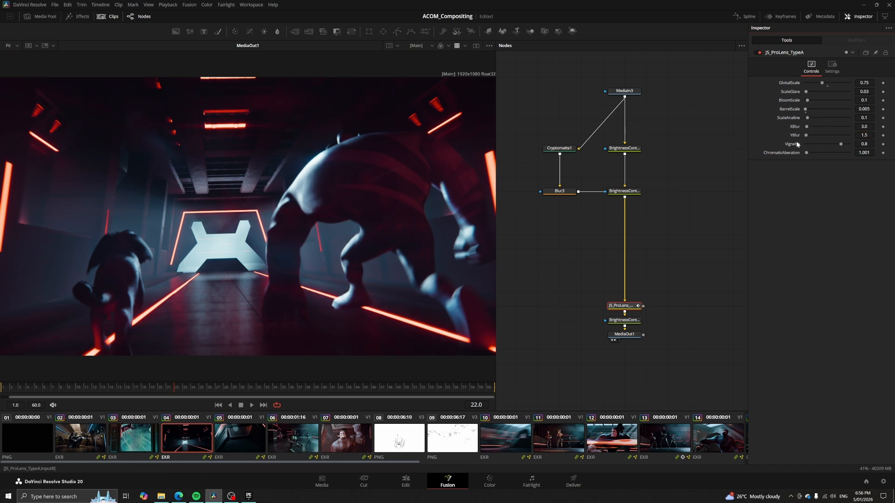
Try a Vignette of 0.001 on the lens node, undo it, and fit the image back in the viewer.
drag(864, 144, 849, 144)
scroll(412, 318, up, 1)
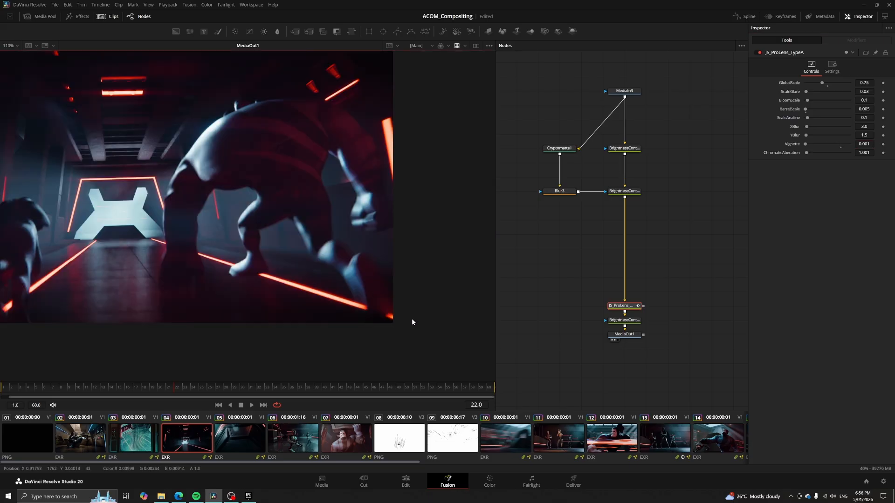
key(ctrl+z)
key(ctrl+f)
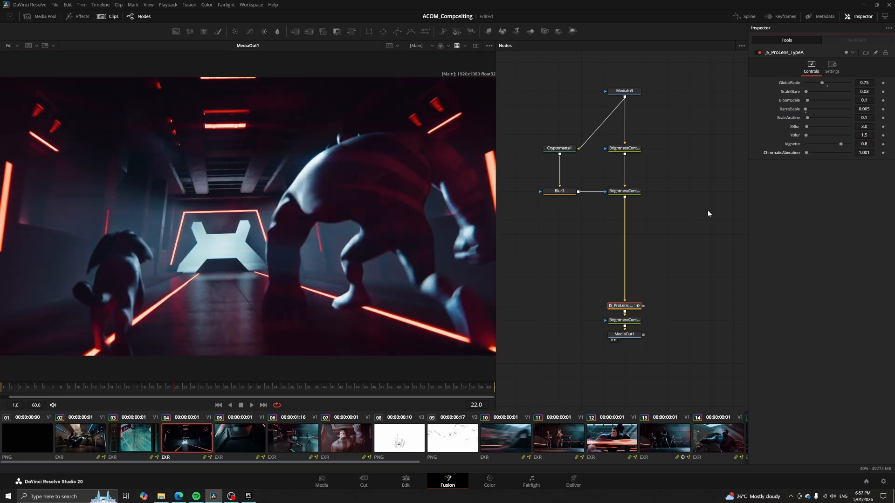
Try moving JS_ProLens_TypeA between BrightnessContrast2 and BrightnessContrast1 and connecting its side output to a newly added node.
drag(635, 308, 576, 252)
scroll(576, 252, up, 2)
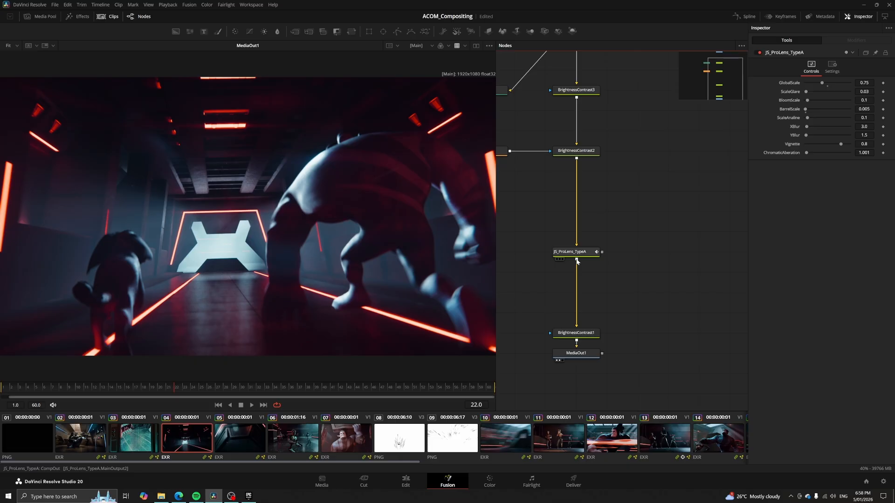
drag(250, 32, 679, 255)
drag(602, 251, 645, 252)
key(1)
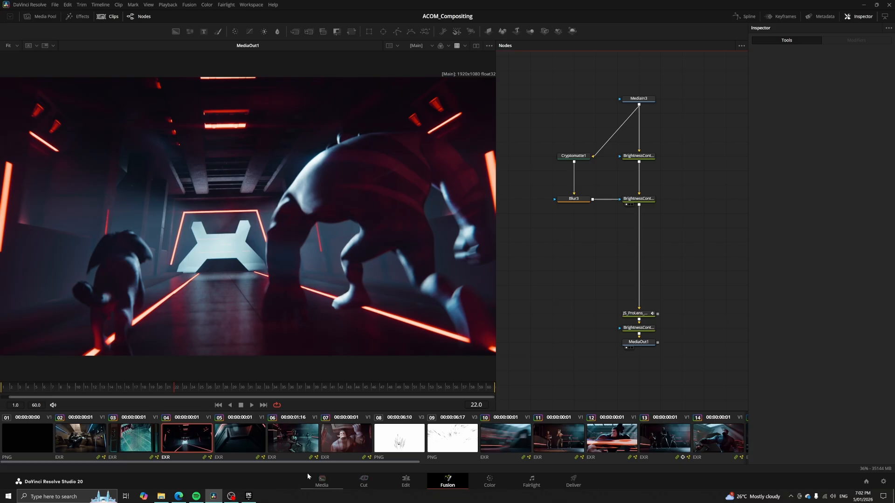
Open clip 06's composition at frame 52 and inspect the effect image sequence and Global In/Out range of MediaIn1.
click(300, 436)
click(368, 389)
drag(551, 226, 694, 314)
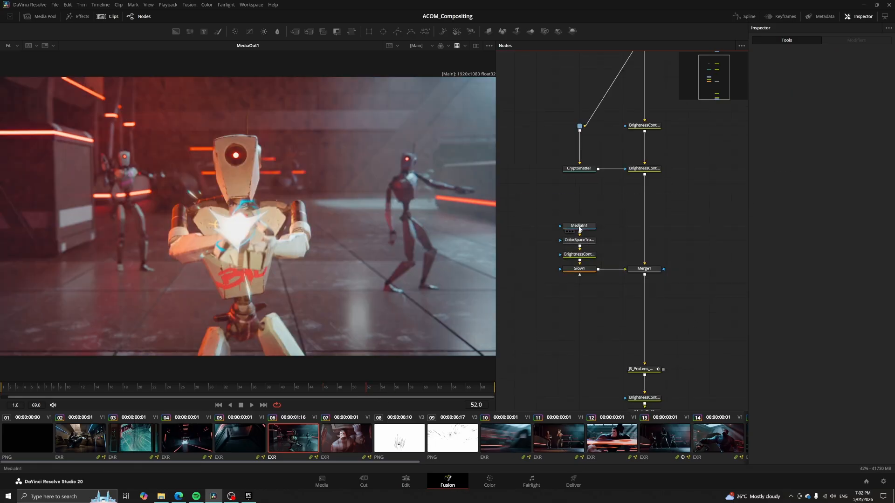
click(583, 227)
key(1)
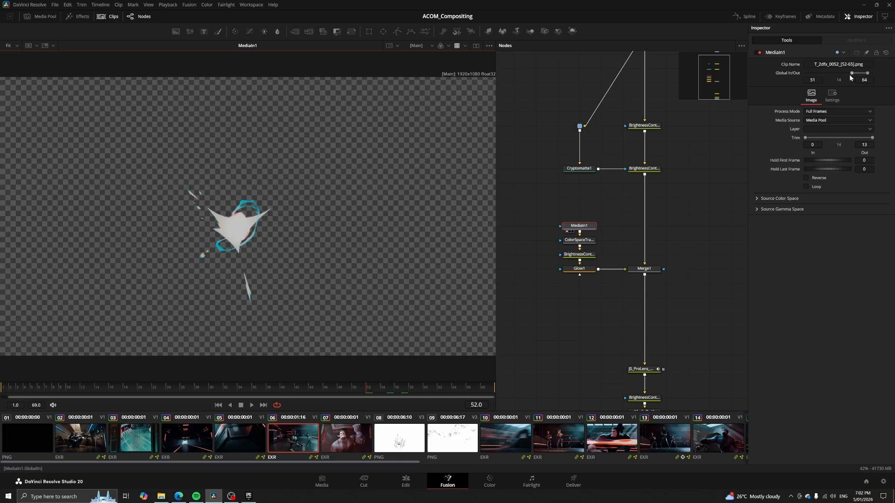
click(862, 74)
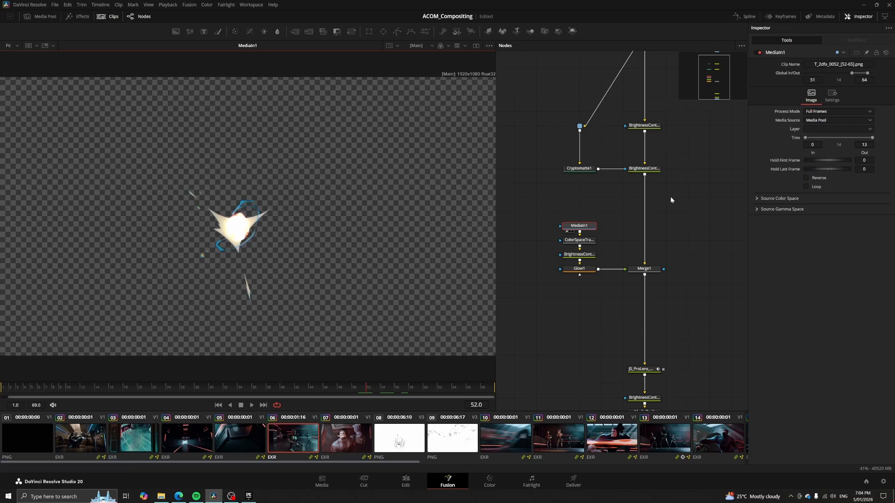
key(ctrl+s)
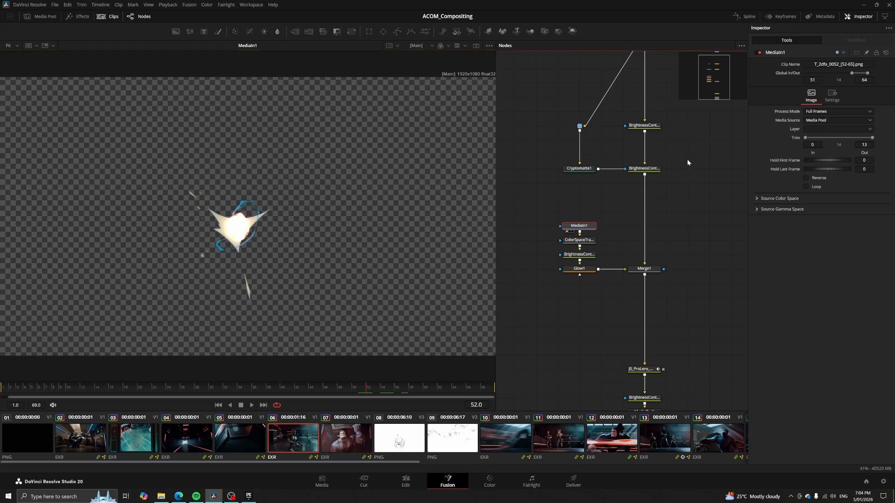
Inspect the ColorSpaceTransform1 colour space settings and view the original robot render at MediaIn3.
click(579, 240)
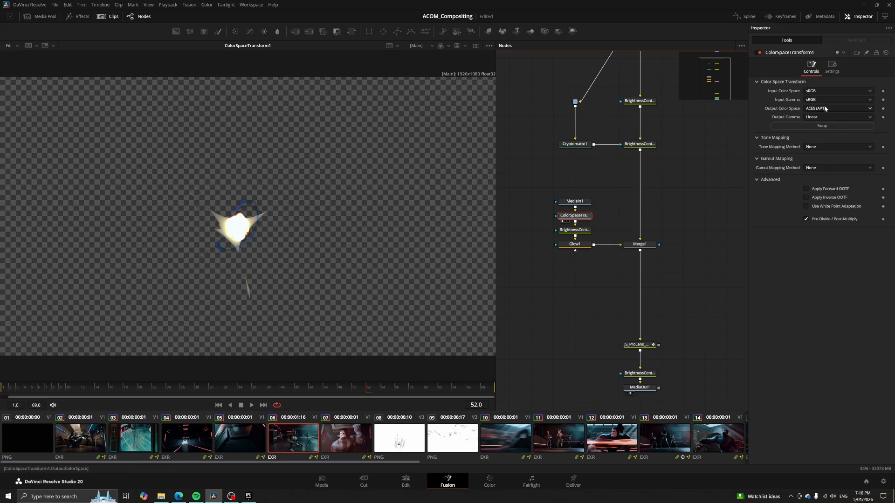
click(589, 203)
scroll(186, 249, up, 5)
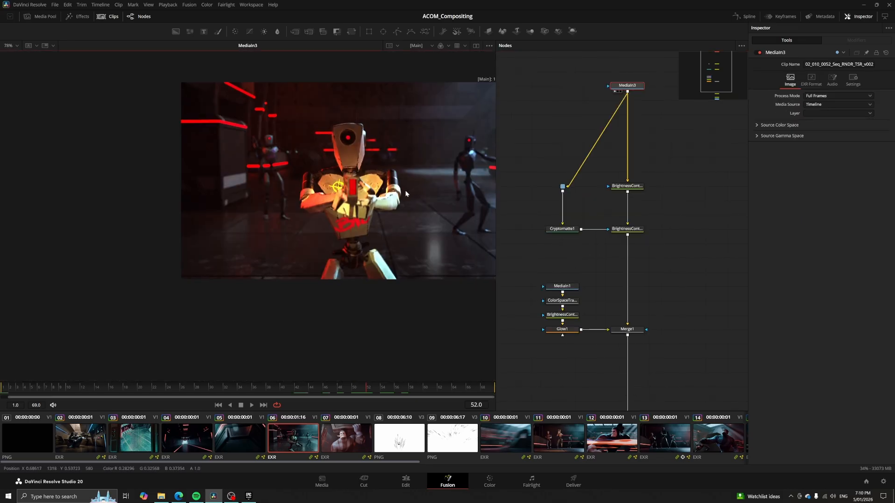
scroll(373, 194, down, 2)
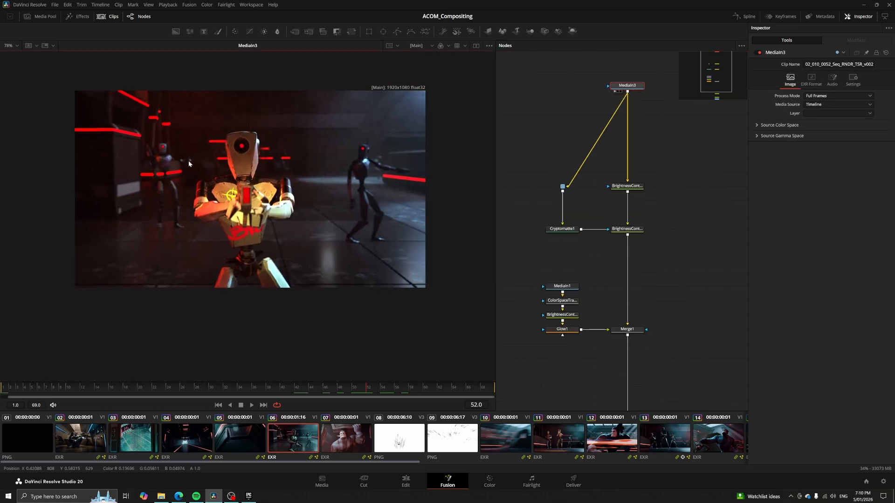
Examine the pixel values of the red light strip up close at MediaIn3 and Merge1, toggling the viewer LUT.
scroll(248, 187, up, 6)
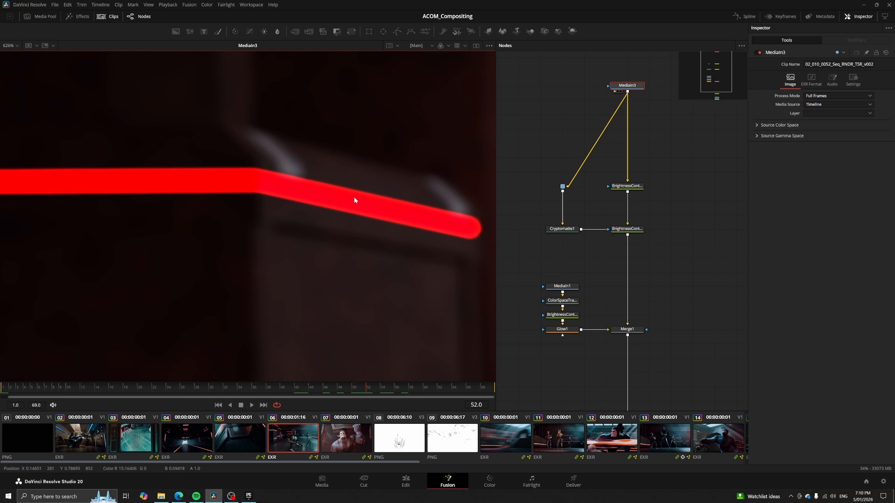
click(456, 46)
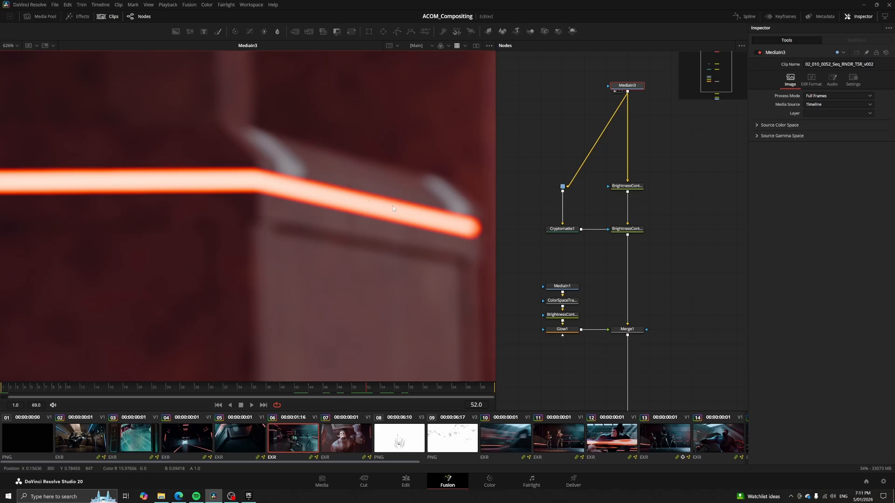
key(ctrl+shift+l)
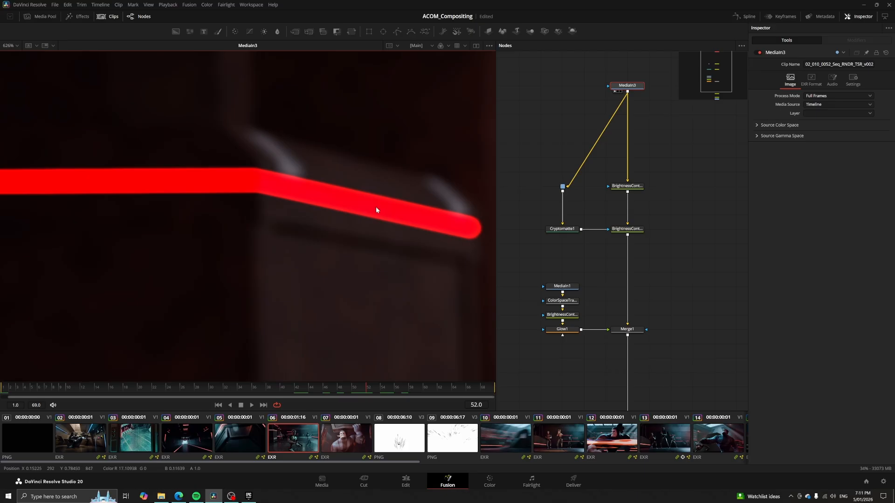
drag(436, 214, 336, 208)
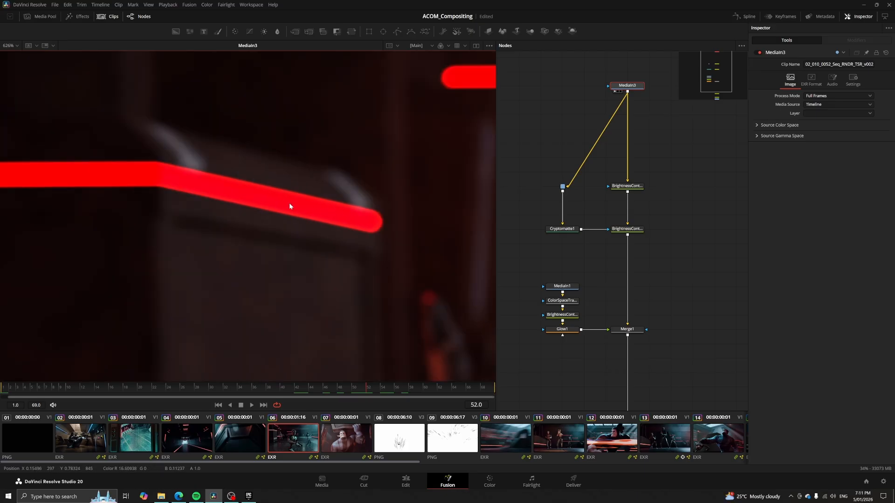
drag(493, 222, 324, 220)
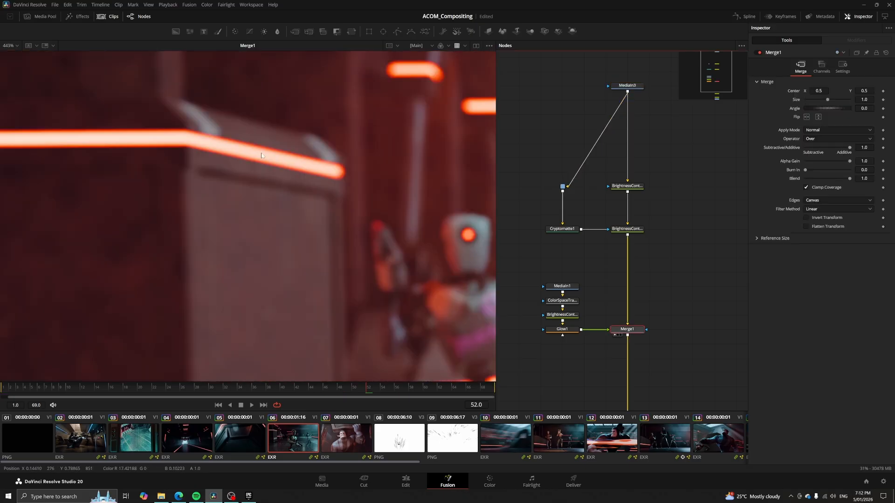
Turn off the viewer LUT at ColorSpaceTransform1 and examine the pixel values in the burst's bright core.
scroll(357, 229, down, 5)
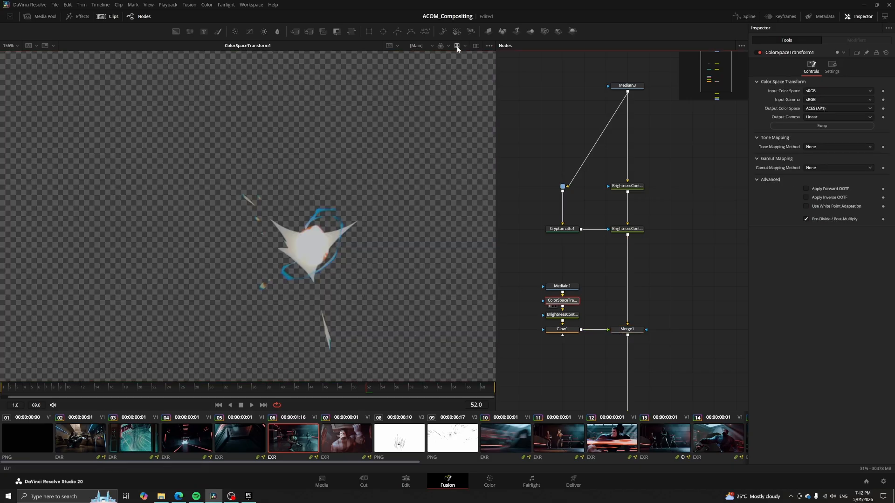
click(456, 45)
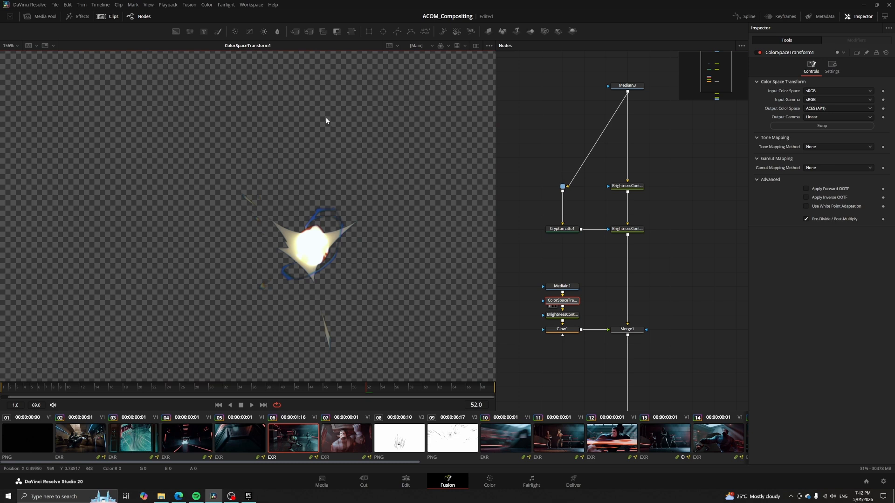
scroll(304, 204, up, 5)
key(ctrl+s)
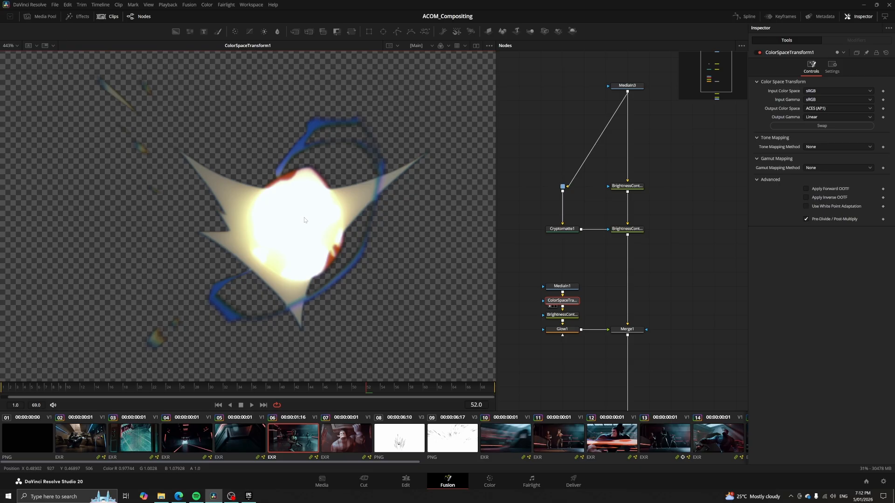
View the burst composited over the robot at Merge1 and compare it with the output of ColorSpaceTransform1.
click(637, 330)
key(1)
scroll(265, 192, down, 5)
click(572, 301)
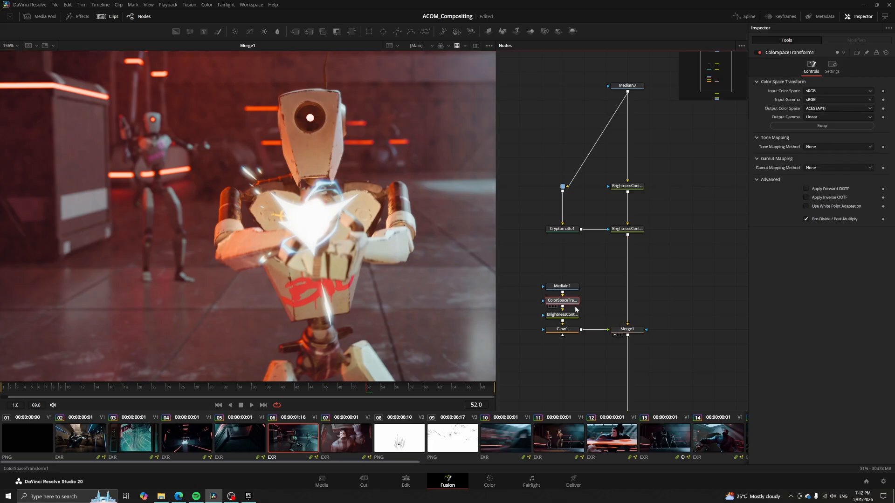
key(1)
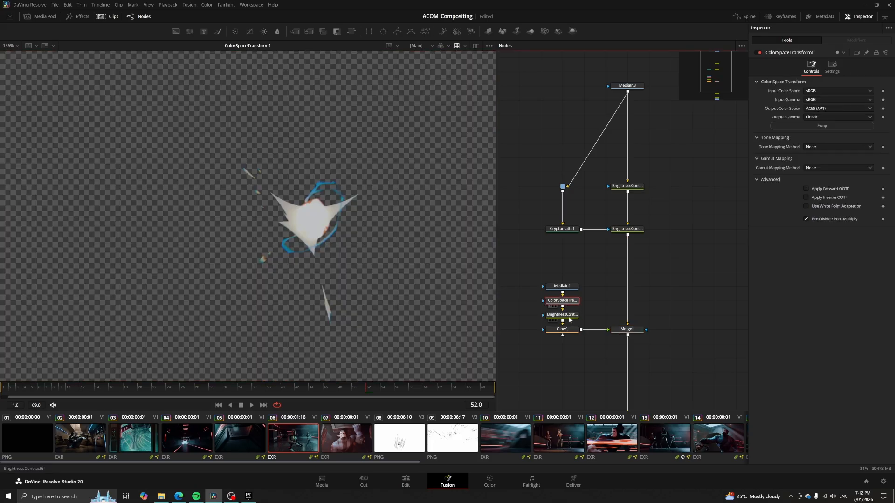
View BrightnessContrast6, examine the gained-up burst up close, and compare it with the node bypassed and enabled.
click(568, 317)
key(1)
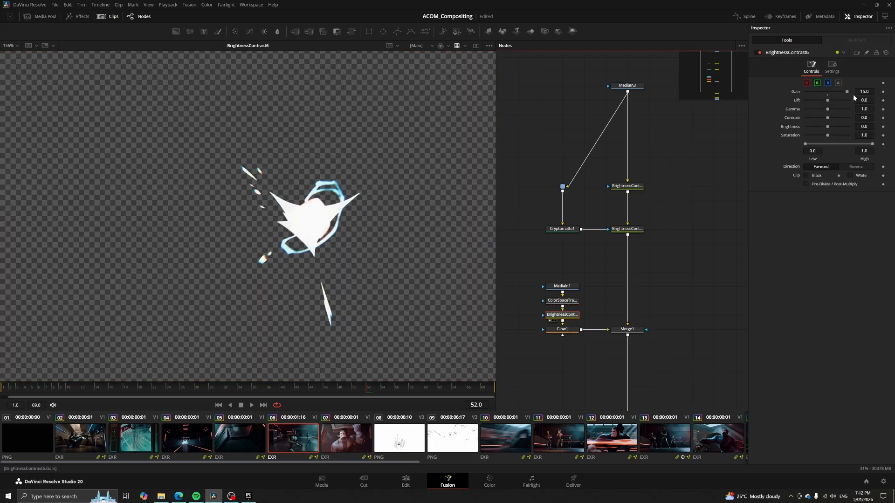
scroll(285, 214, up, 5)
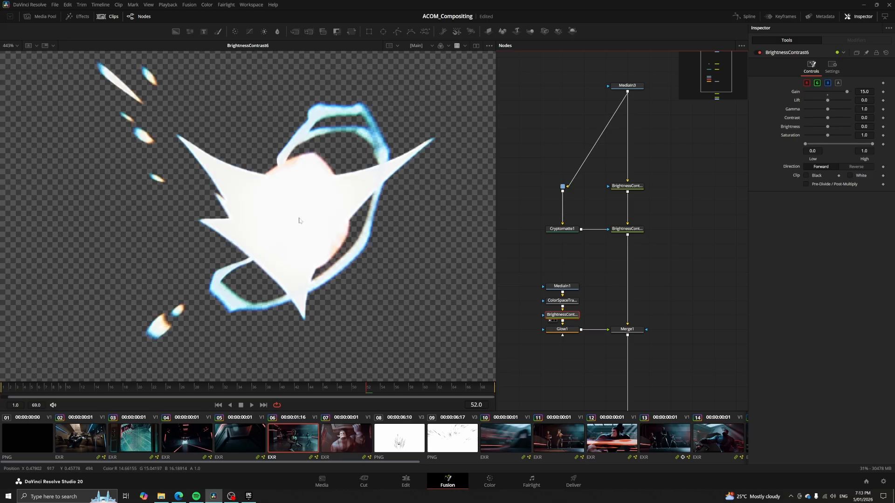
key(ctrl+p)
key(ctrl+p)
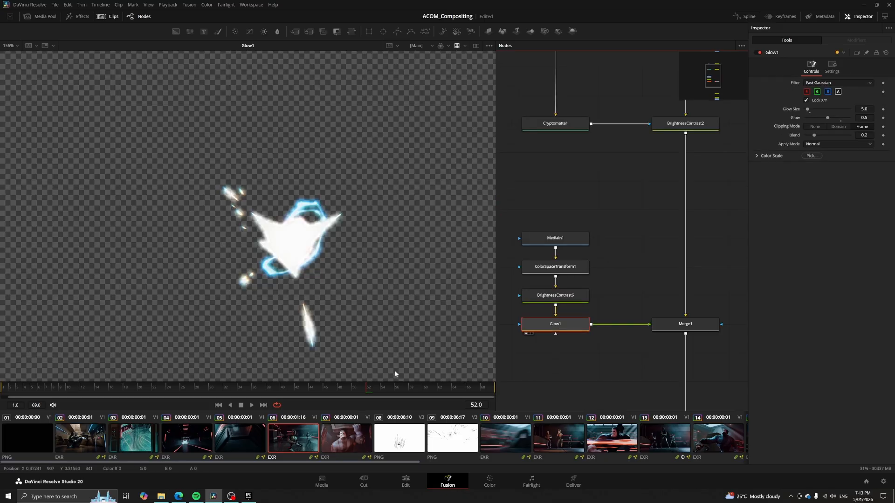
Compare the burst with Glow1 bypassed and enabled, and move on to the Merge1 part of the node tree.
key(ctrl+p)
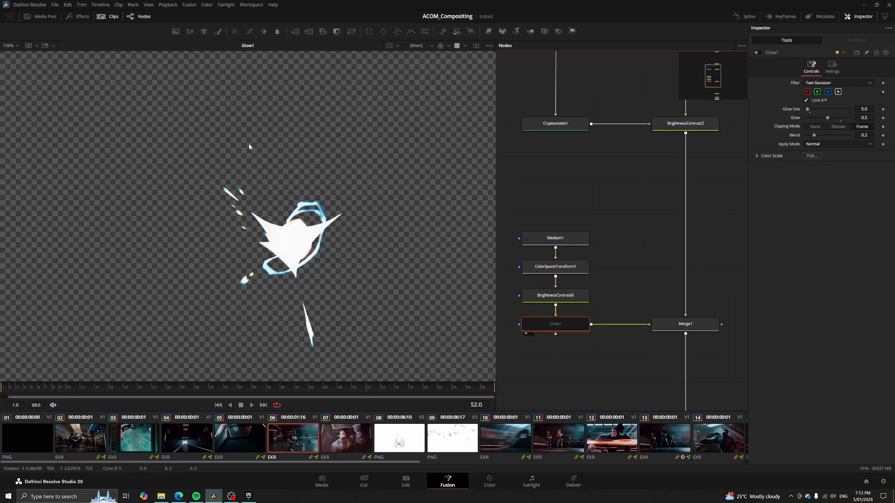
key(ctrl+p)
drag(696, 325, 619, 279)
click(619, 280)
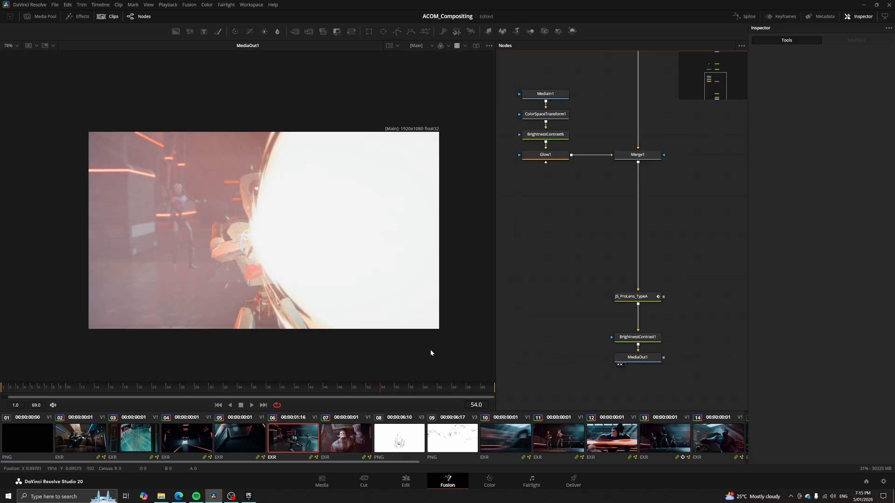
Compare the final MediaOut1 image at frame 54 with the JS_ProLens_TypeA node bypassed and enabled.
click(624, 299)
key(ctrl+p)
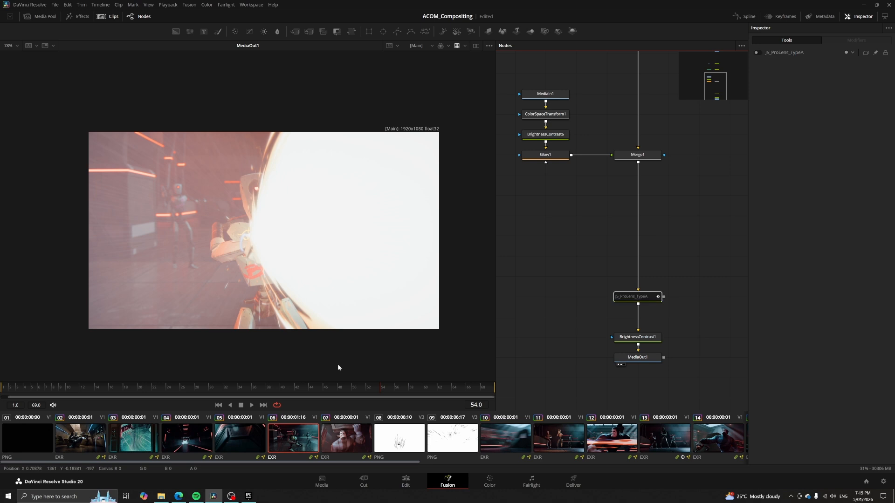
key(ctrl+p)
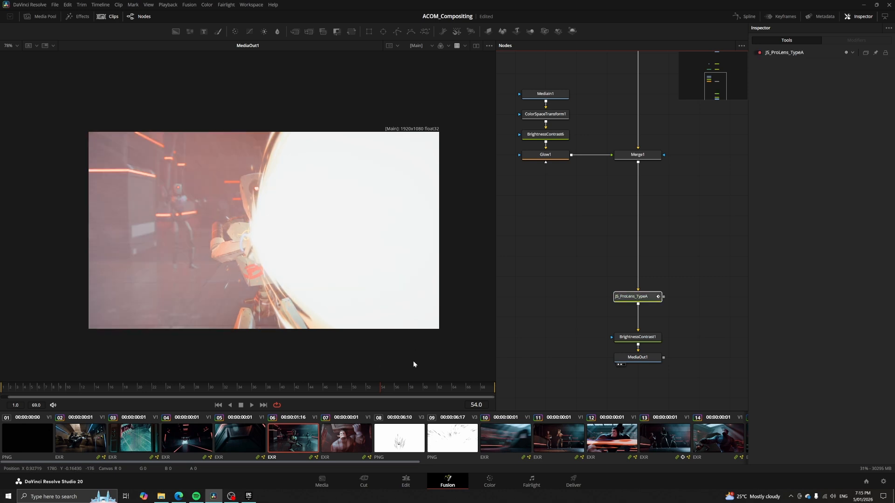